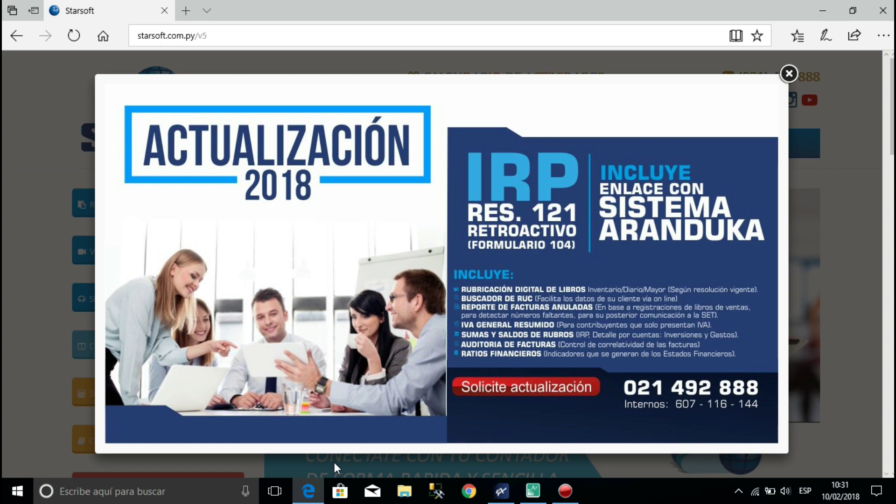
Step: Switch from the Starsoft page in Edge to the Expert accounting program
{"action": "left_click", "coordinate": [501, 491]}
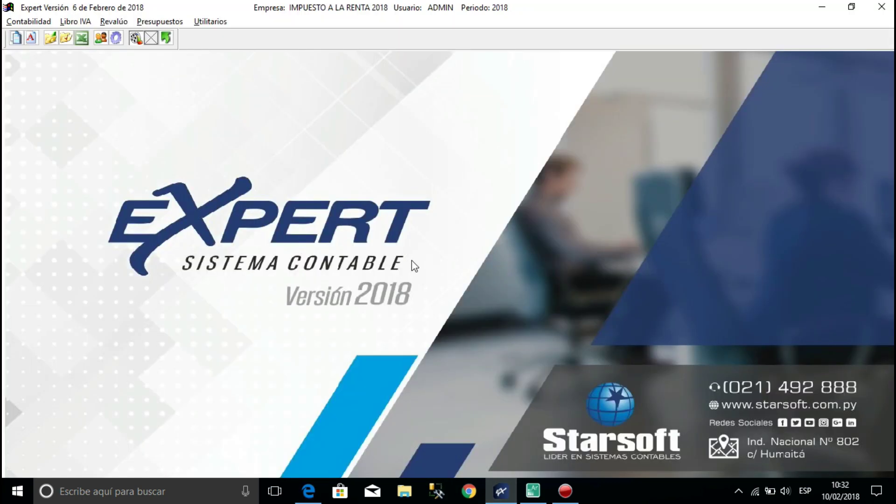
Step: Check Datos del Sistema in Utilitarios > Empresas > Configuración de Empresas and confirm
{"action": "left_click", "coordinate": [210, 21]}
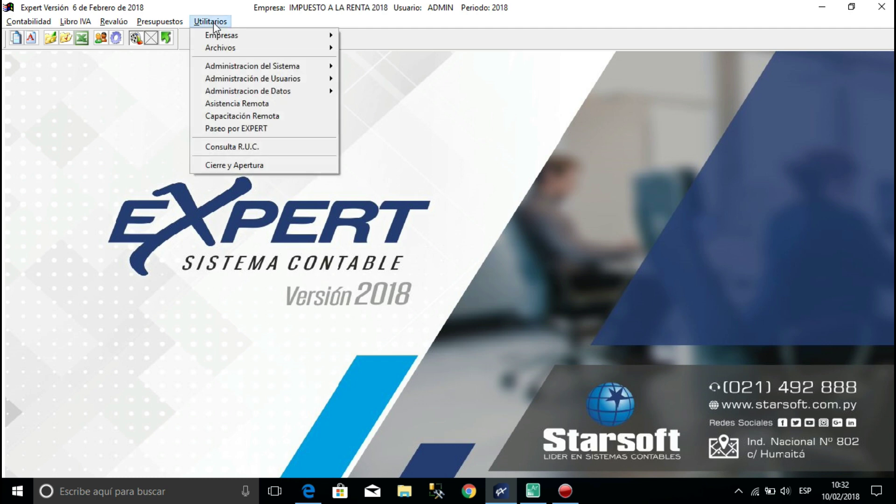
{"action": "mouse_move", "coordinate": [218, 33]}
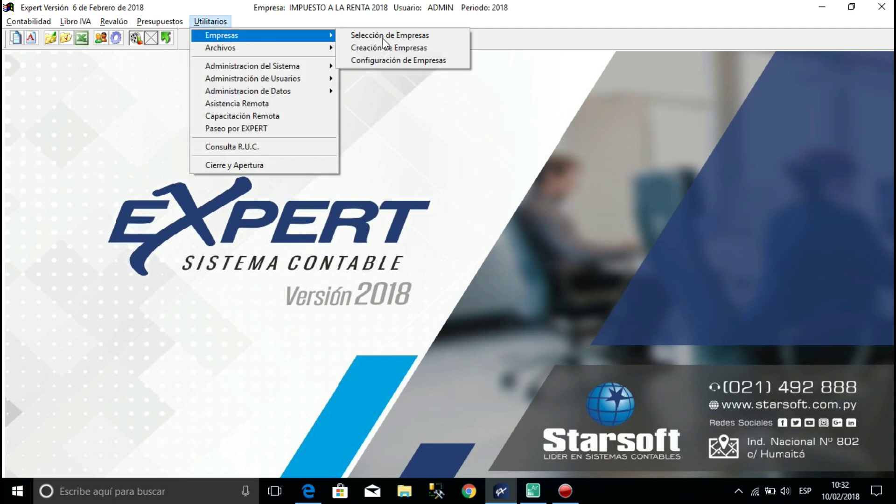
{"action": "left_click", "coordinate": [444, 61]}
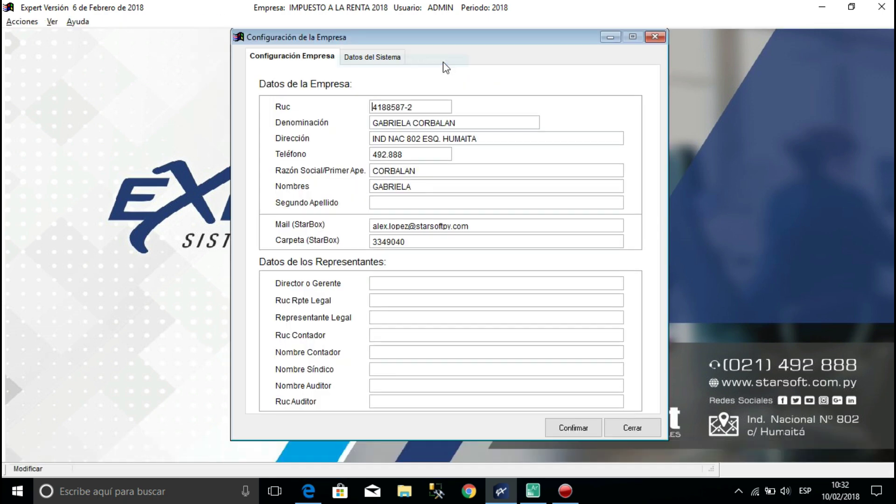
{"action": "left_click", "coordinate": [365, 61]}
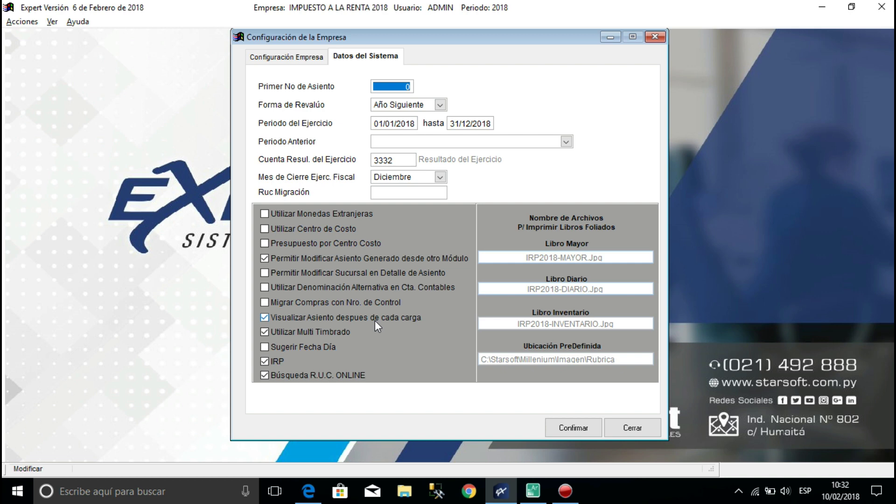
{"action": "left_click", "coordinate": [562, 426]}
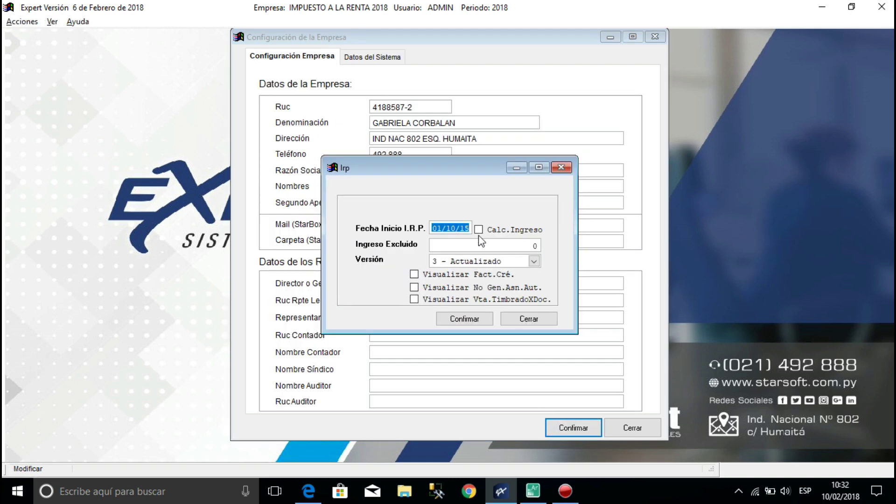
Step: Set the IRP version to 3 - Actualizado, then confirm it and the annexes
{"action": "left_click", "coordinate": [484, 262]}
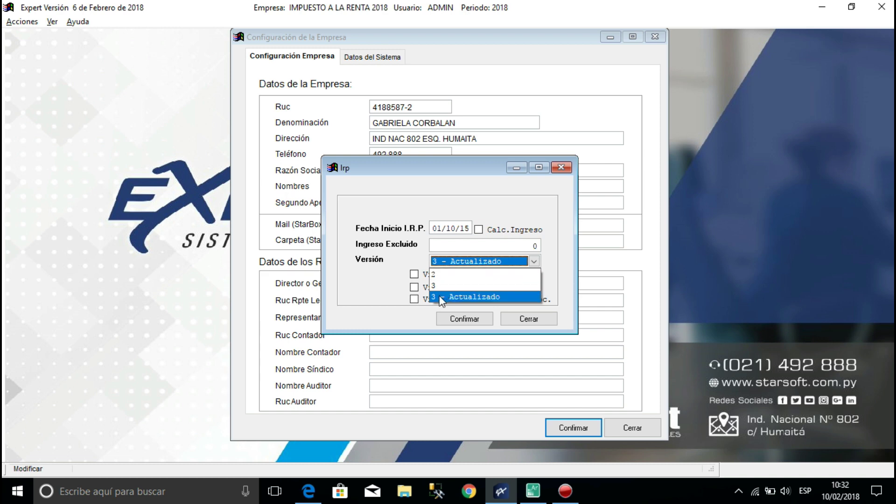
{"action": "left_click", "coordinate": [490, 299]}
{"action": "left_click", "coordinate": [471, 320]}
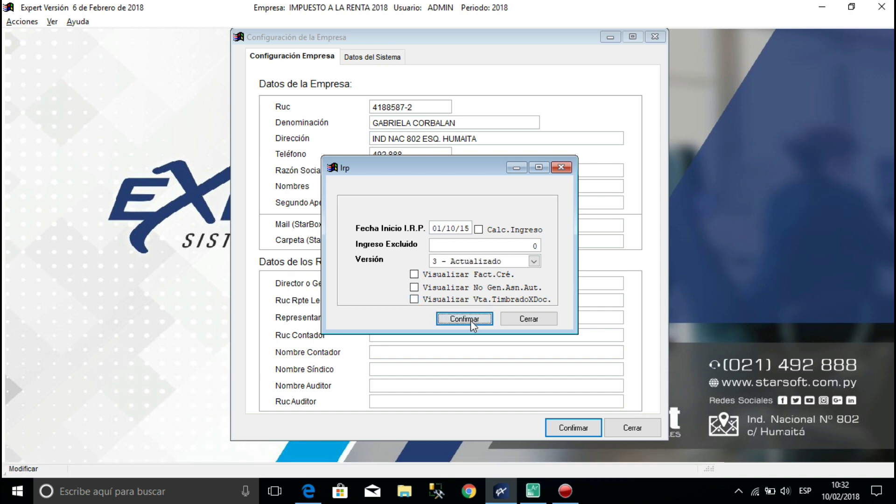
{"action": "left_click", "coordinate": [470, 320]}
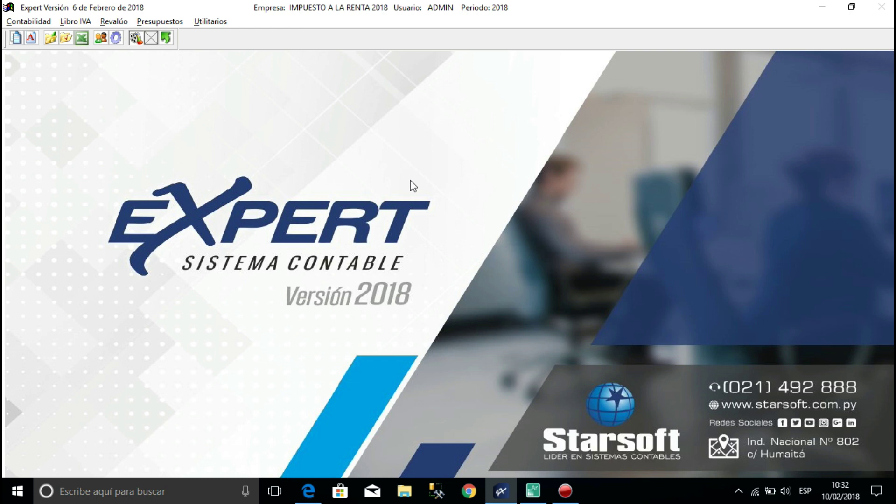
Step: Open the Contribuyente list from Utilitarios > Archivos, showing the one registered taxpayer
{"action": "left_click", "coordinate": [210, 22]}
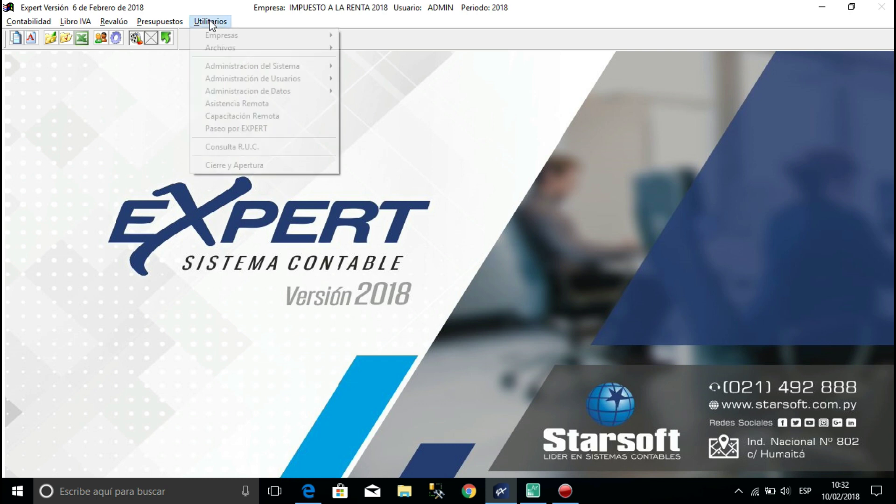
{"action": "mouse_move", "coordinate": [215, 49]}
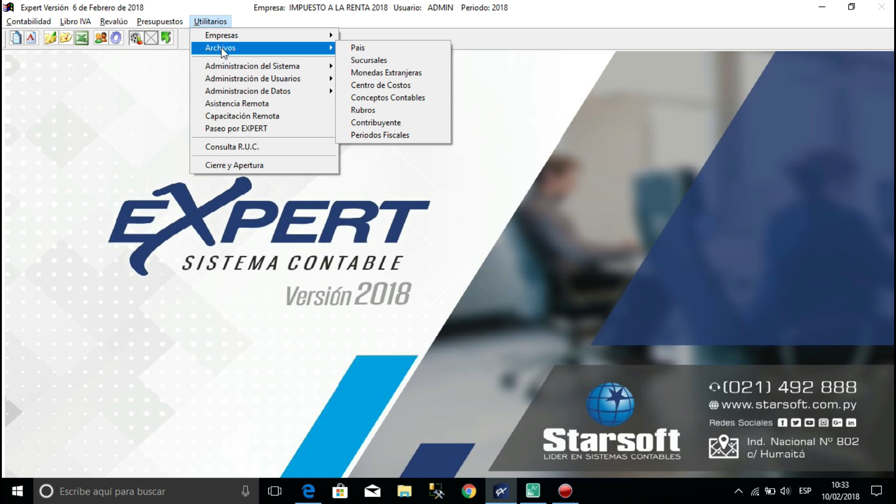
{"action": "left_click", "coordinate": [416, 123]}
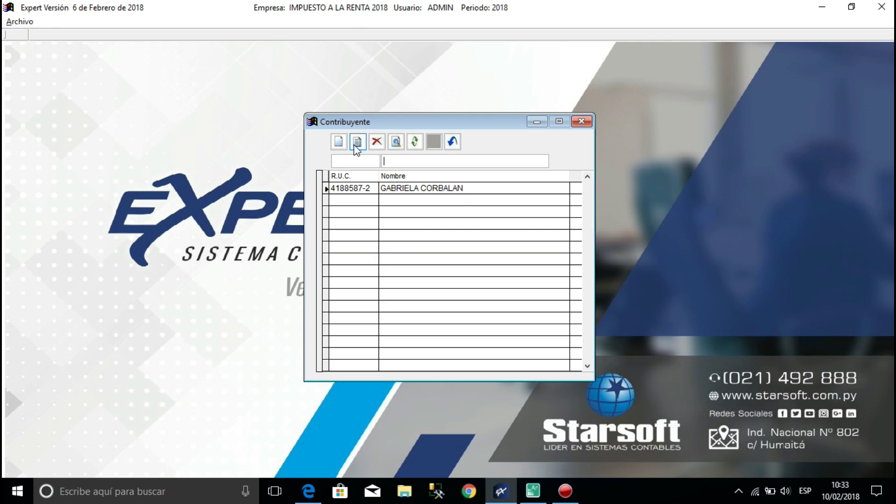
{"action": "left_click", "coordinate": [534, 491]}
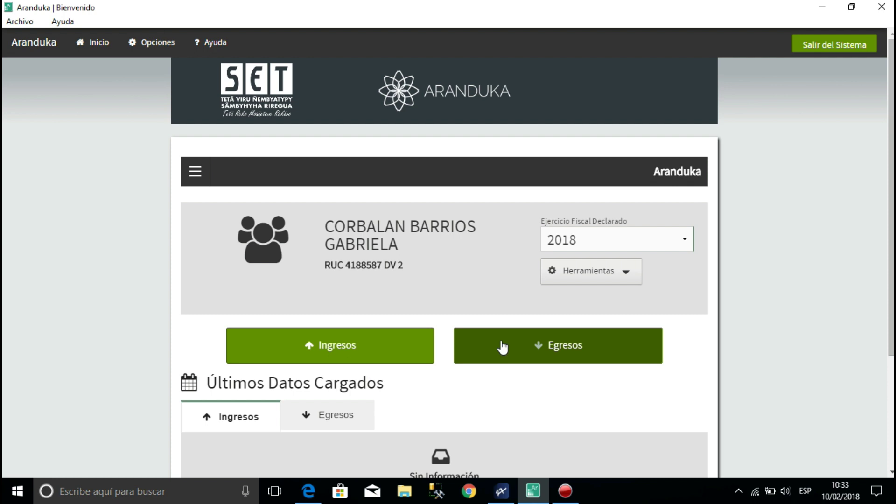
{"action": "left_click", "coordinate": [598, 275]}
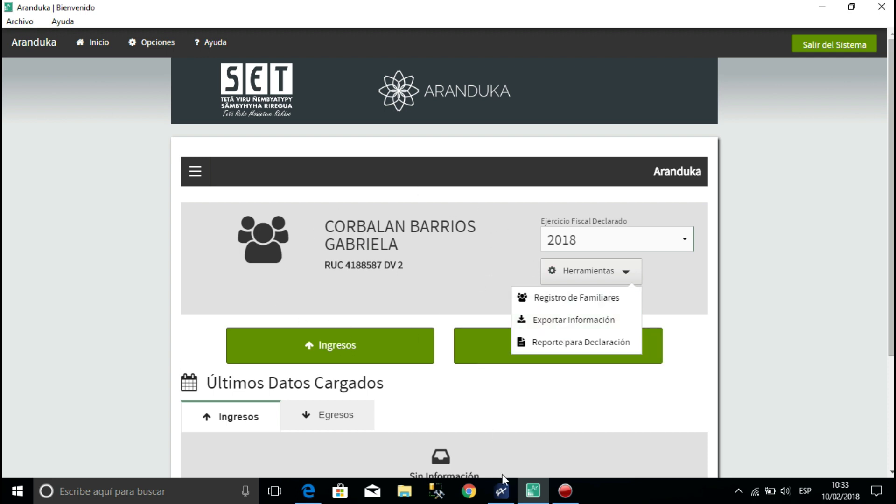
{"action": "left_click", "coordinate": [502, 490]}
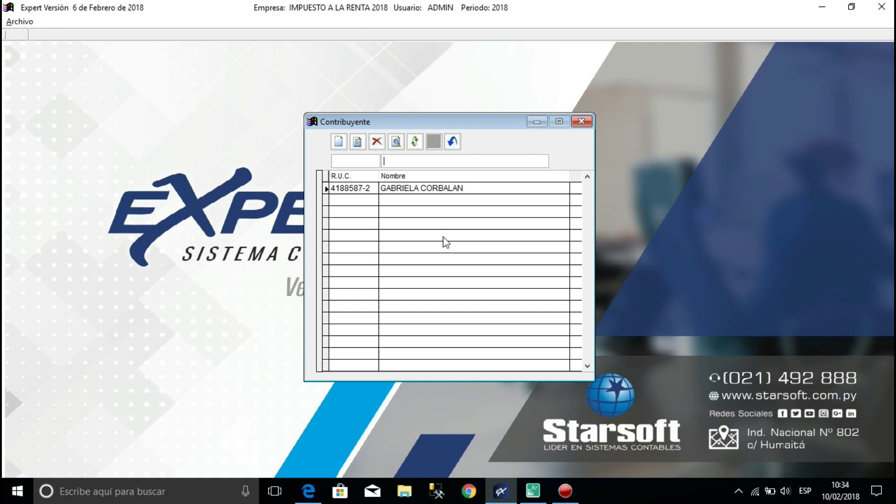
Step: Review the taxpayer record (IVA GENERAL, ORIGINAL, CON INGRESOS Y/O EGRESOS), then return to Aranduka
{"action": "left_click", "coordinate": [358, 141]}
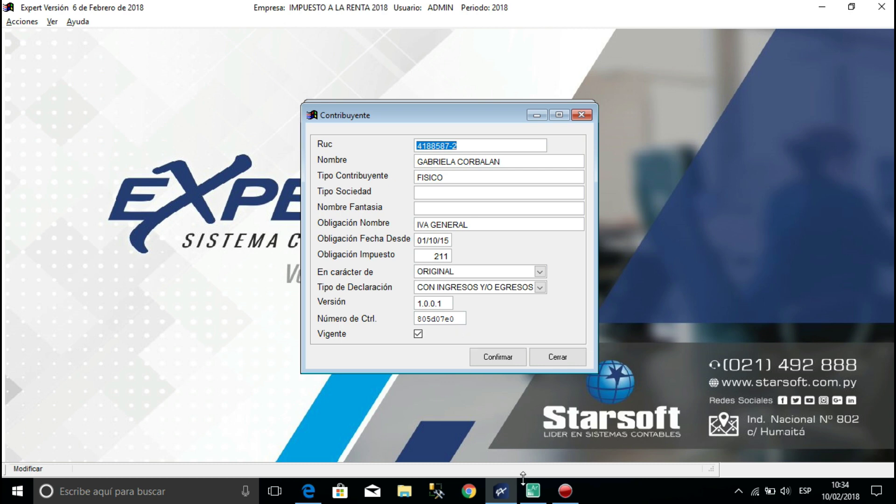
{"action": "left_click", "coordinate": [536, 496]}
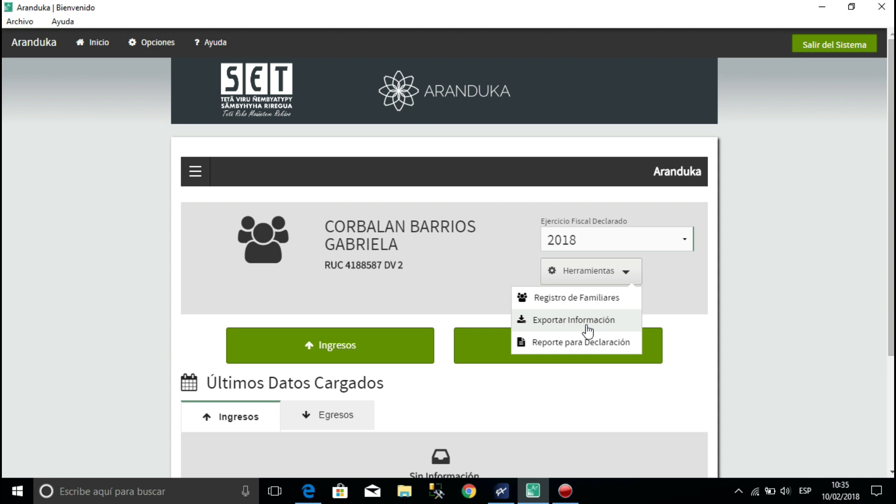
Step: Export Aranduka's 2018 data as ORIGINAL, CON INGRESOS Y/O EGRESOS, to a desktop file
{"action": "left_click", "coordinate": [564, 323]}
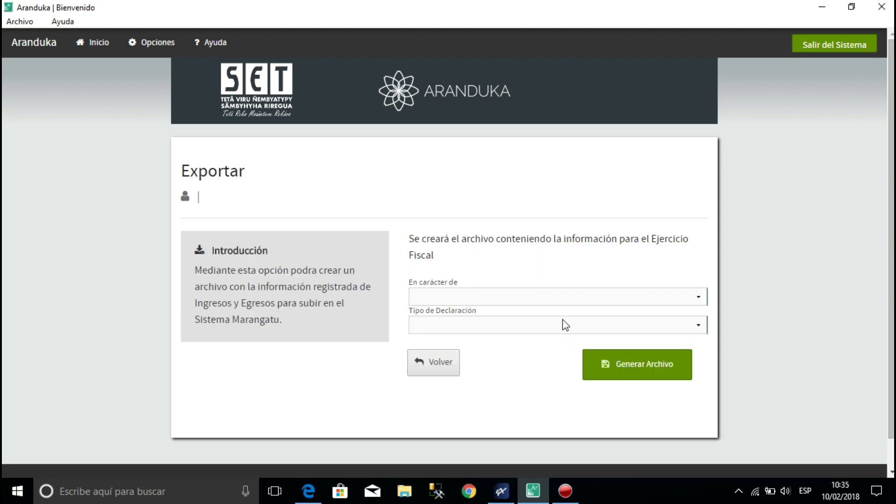
{"action": "left_click", "coordinate": [542, 299]}
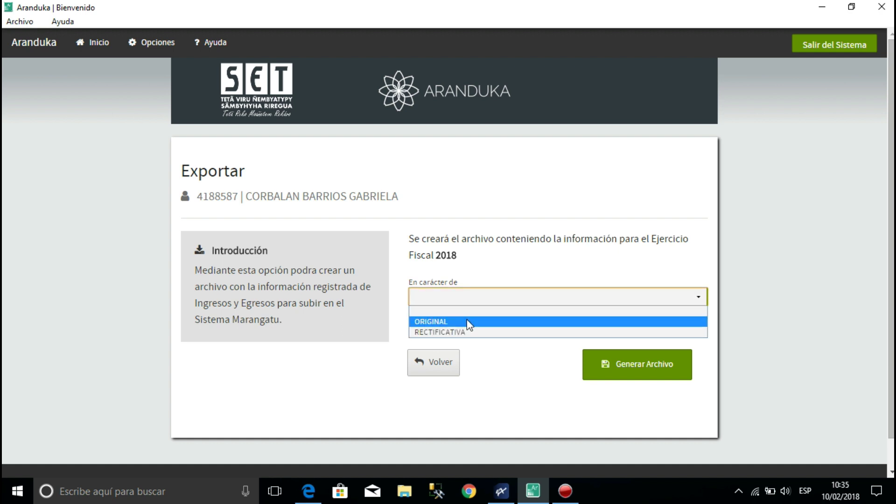
{"action": "left_click", "coordinate": [469, 322]}
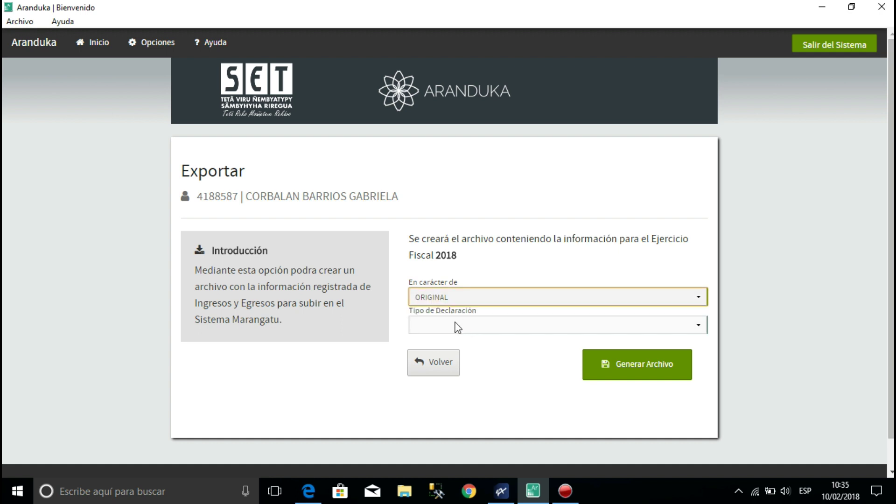
{"action": "left_click", "coordinate": [458, 327]}
{"action": "left_click", "coordinate": [483, 350]}
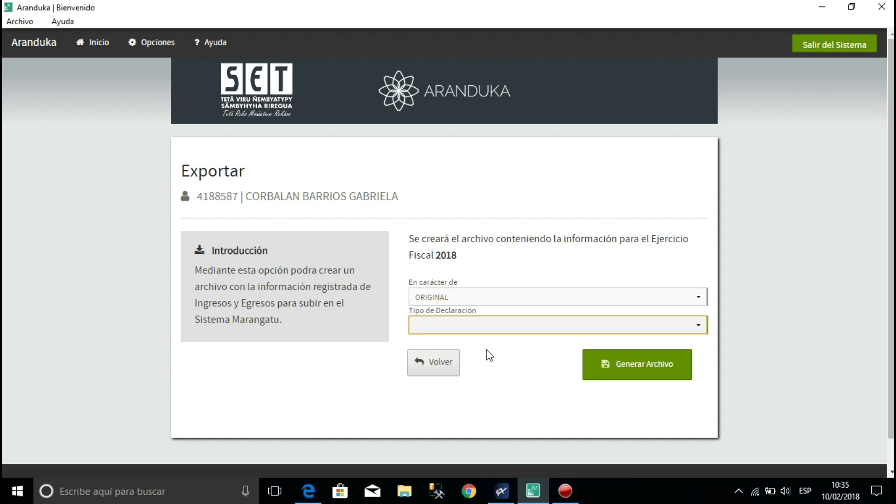
{"action": "left_click", "coordinate": [620, 369]}
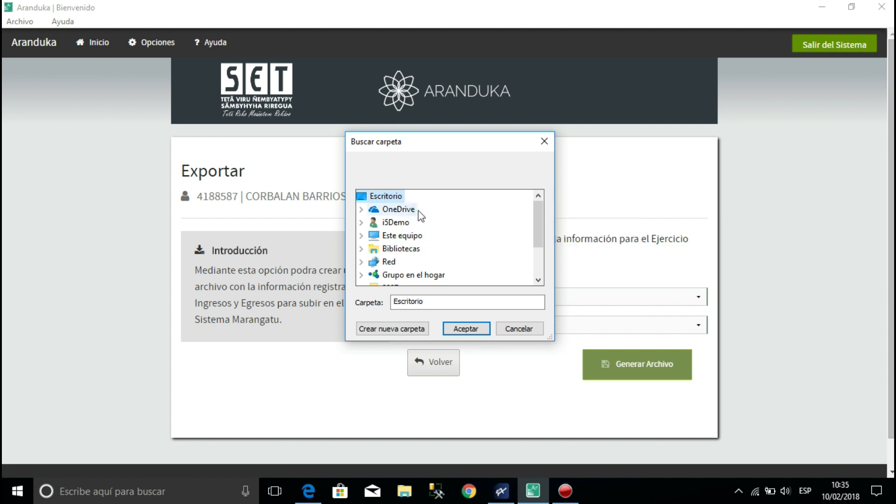
{"action": "left_click", "coordinate": [462, 329]}
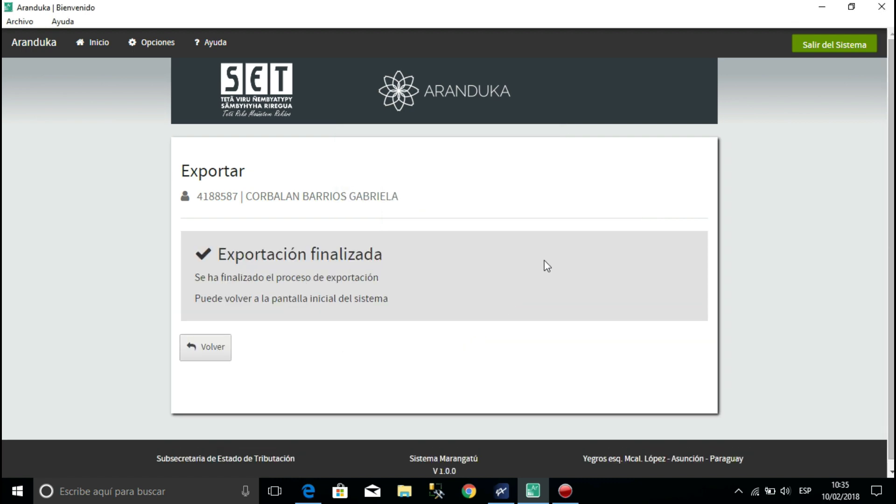
{"action": "left_click", "coordinate": [822, 6]}
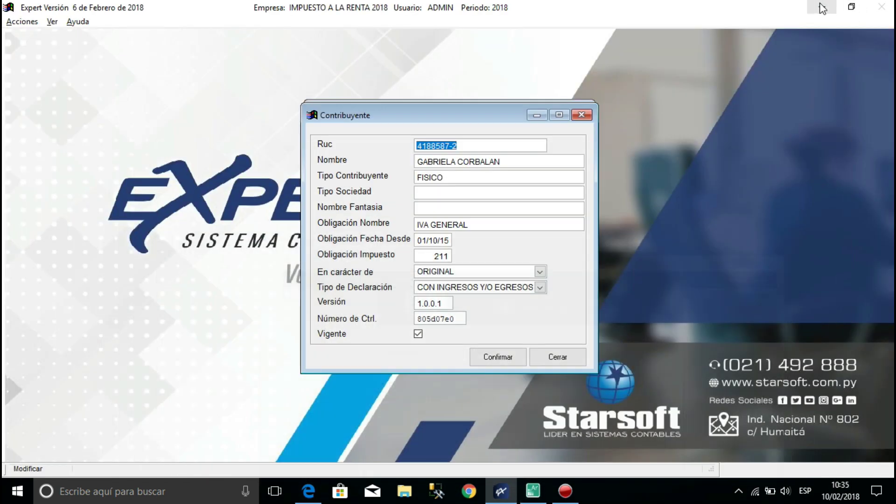
Step: Minimize the windows and move the exported archive to the desktop centre
{"action": "left_click", "coordinate": [820, 5]}
{"action": "left_click", "coordinate": [819, 5]}
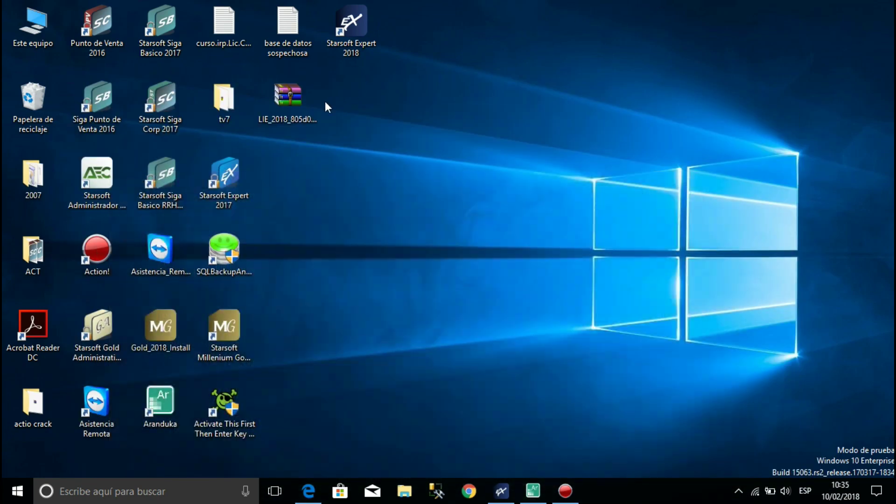
{"action": "left_click", "coordinate": [295, 101]}
{"action": "left_click_drag", "start_coordinate": [293, 100], "coordinate": [444, 163]}
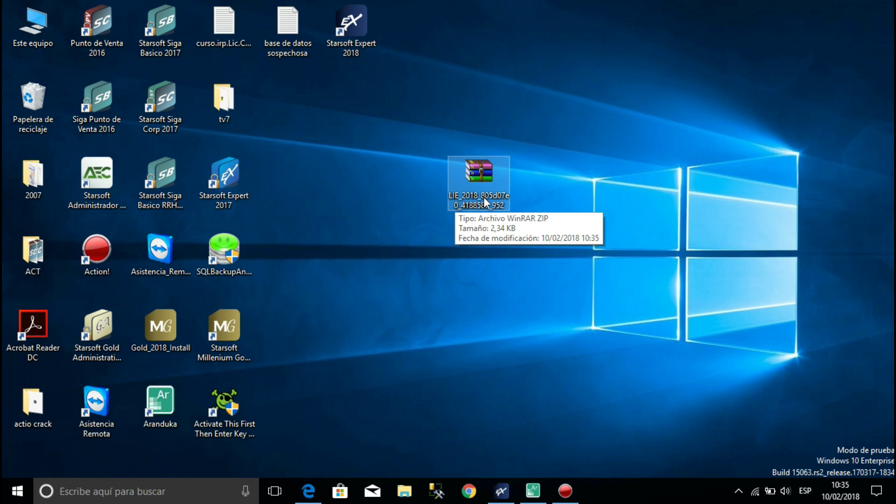
Step: Copy the control code from the archive's file name and return to Expert
{"action": "left_click", "coordinate": [485, 196]}
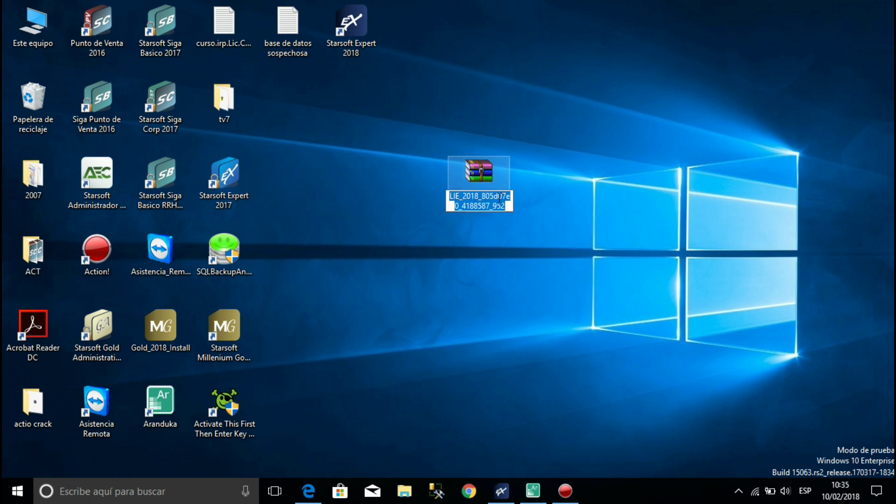
{"action": "mouse_move", "coordinate": [483, 196]}
{"action": "left_mouse_down"}
{"action": "mouse_move", "coordinate": [509, 205]}
{"action": "mouse_move", "coordinate": [458, 205]}
{"action": "mouse_move", "coordinate": [489, 197]}
{"action": "left_mouse_up"}
{"action": "right_click", "coordinate": [490, 196]}
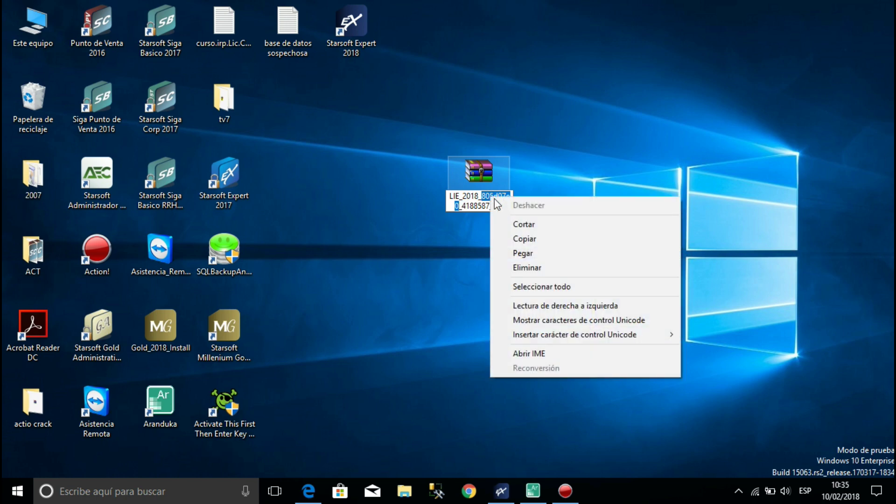
{"action": "left_click", "coordinate": [520, 240]}
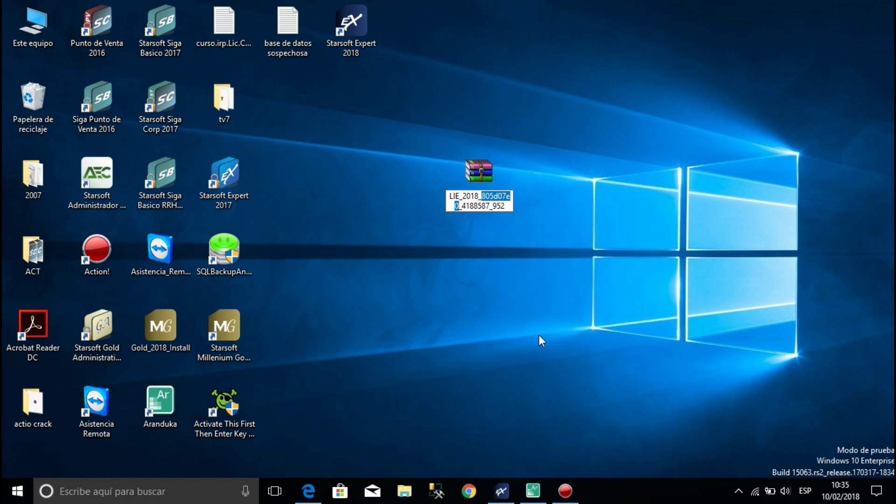
{"action": "left_click", "coordinate": [507, 490]}
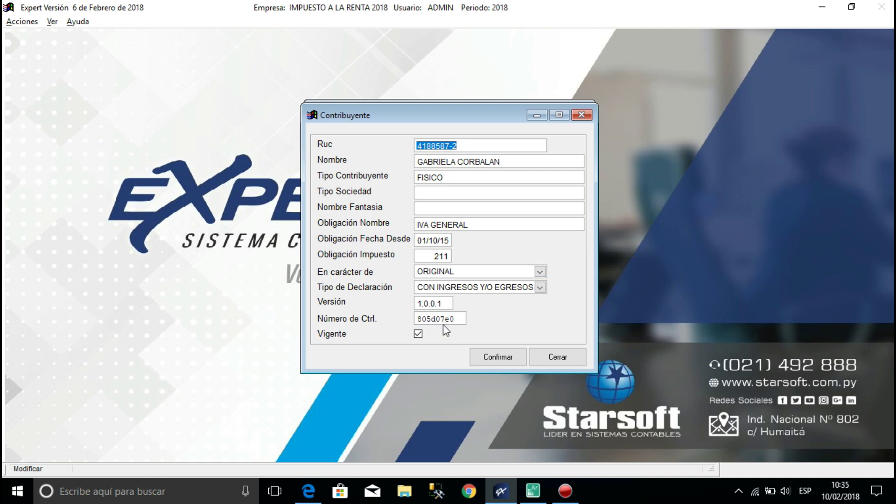
Step: Save the taxpayer record with control number and version 1.0.0.1, then close the list
{"action": "left_click", "coordinate": [511, 362]}
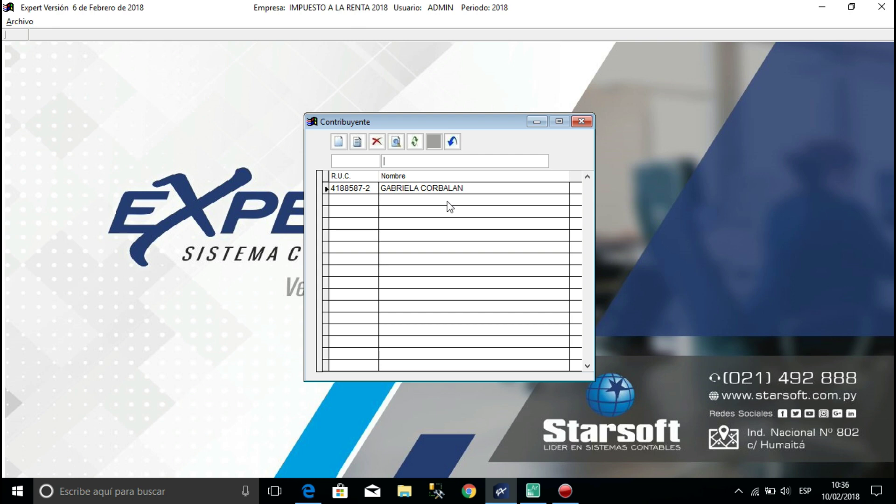
{"action": "left_click", "coordinate": [472, 160]}
{"action": "left_click", "coordinate": [453, 142]}
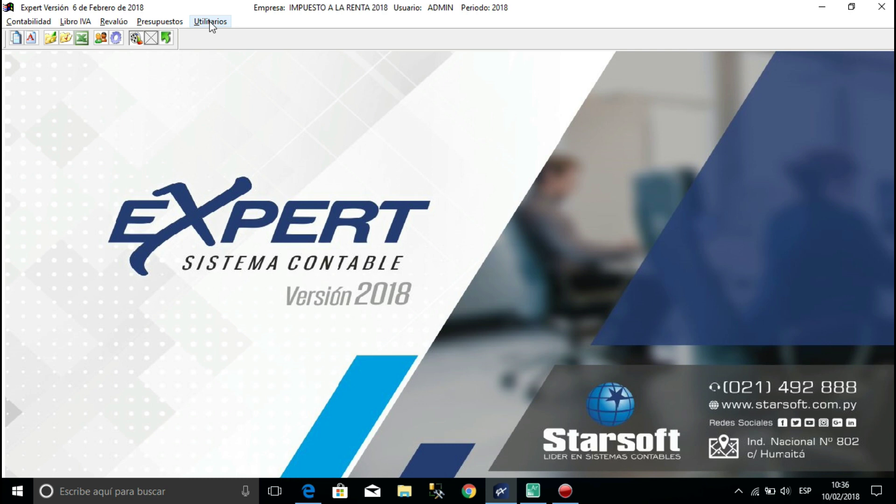
Step: Open Libro IVA > Compras > Libro de Compras and start a new purchase entry
{"action": "left_click", "coordinate": [76, 23]}
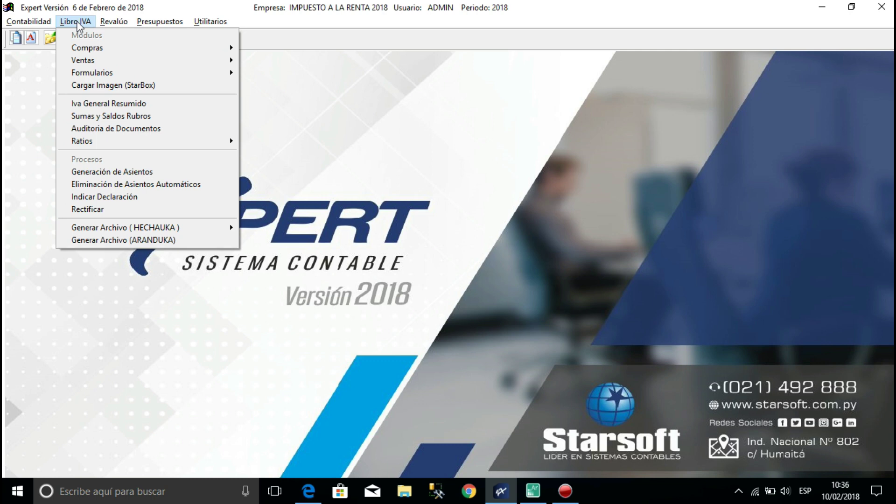
{"action": "mouse_move", "coordinate": [158, 46]}
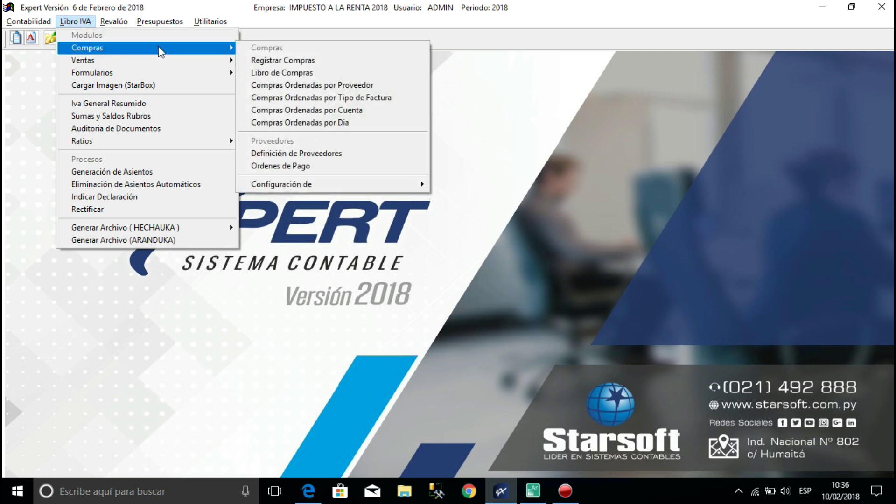
{"action": "left_click", "coordinate": [280, 64]}
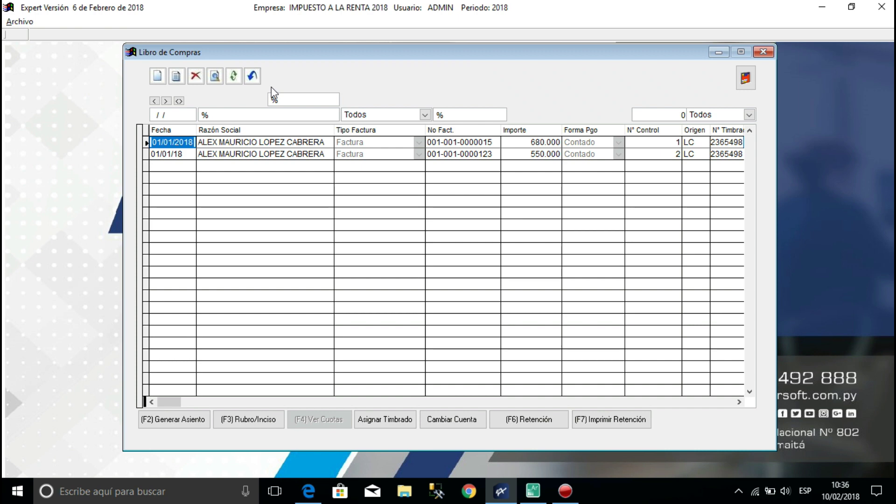
{"action": "left_click", "coordinate": [158, 77]}
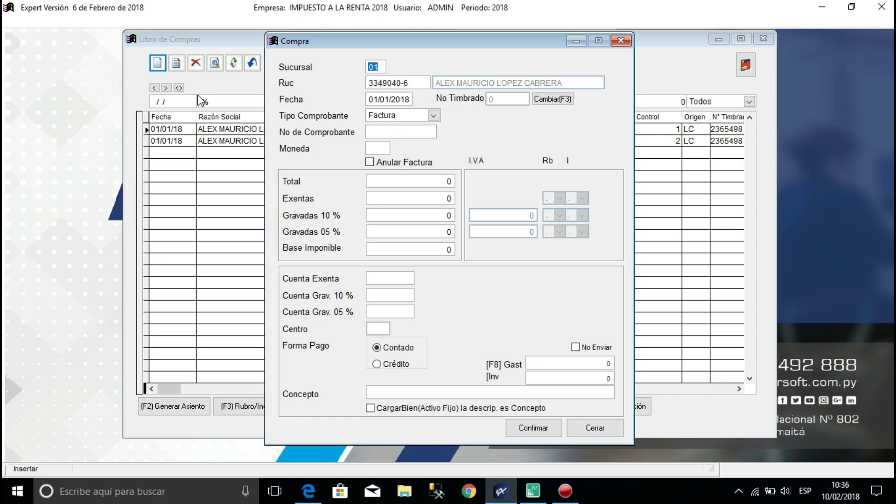
Step: Accept the branch and supplier, keep Factura, and enter invoice number 0010023
{"action": "key", "text": "Return"}
{"action": "key", "text": "Return"}
{"action": "key", "text": "Return"}
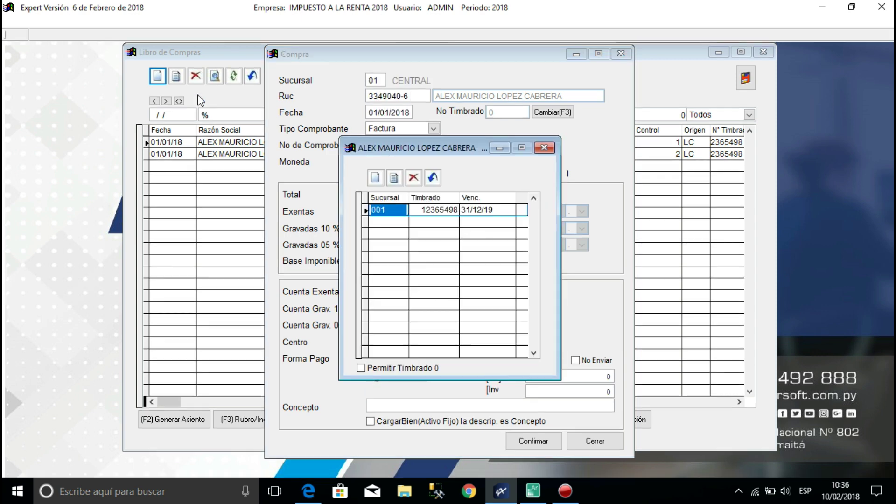
{"action": "key", "text": "Return"}
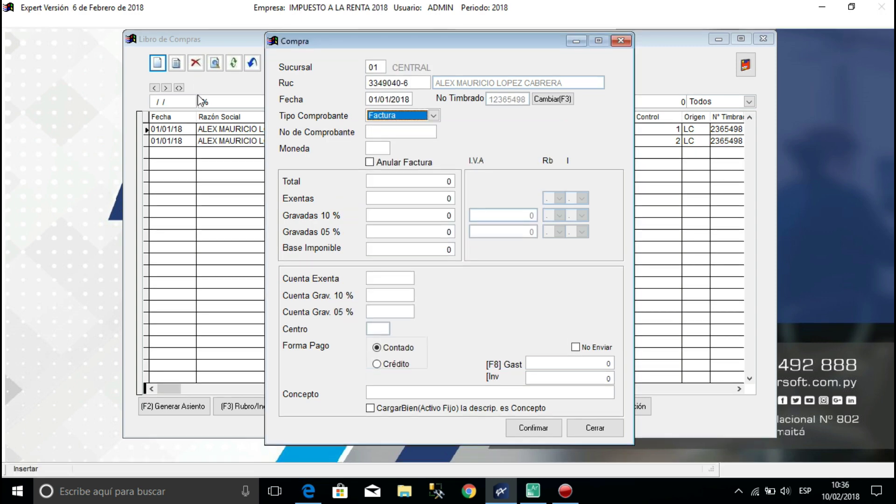
{"action": "key", "text": "Return"}
{"action": "type", "text": "0010023"}
{"action": "key", "text": "Return"}
Step: Enter total 600000, taxed at 10%, on account 51112, paid Contado
{"action": "key", "text": "Return"}
{"action": "key", "text": "Return"}
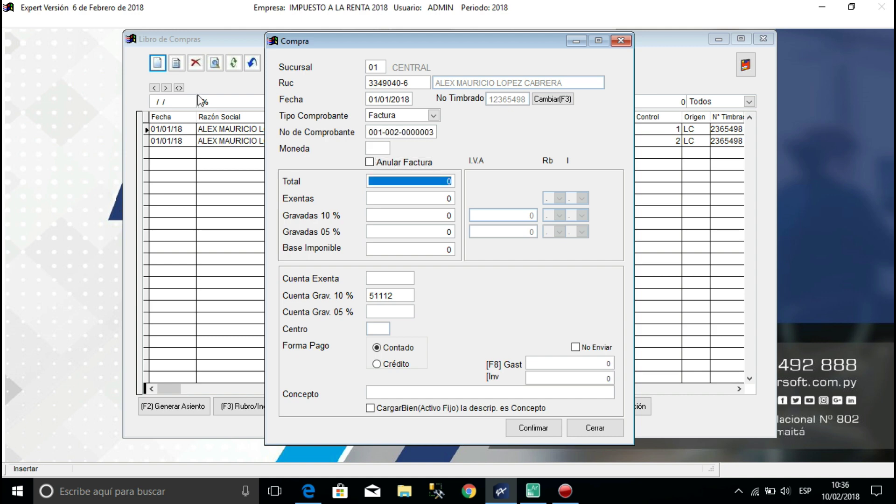
{"action": "type", "text": "600000"}
{"action": "key", "text": "Return"}
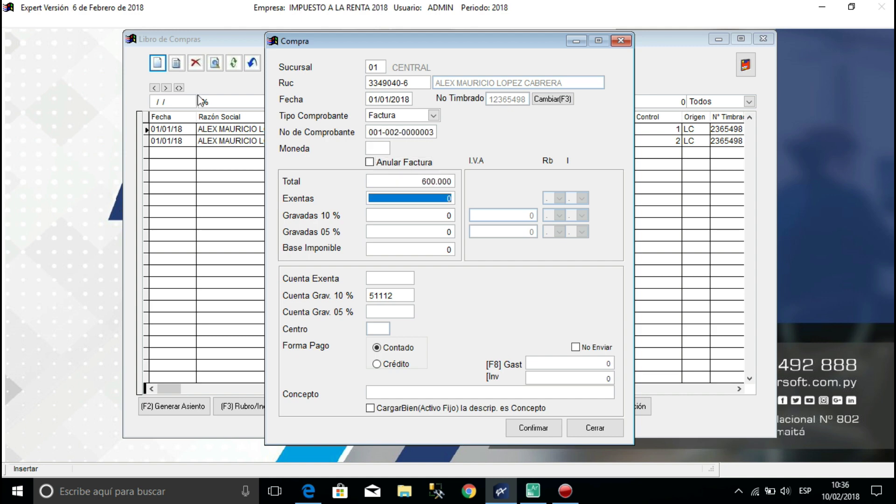
{"action": "key", "text": "Return"}
{"action": "key", "text": "Return"}
{"action": "key", "text": "Return"}
{"action": "key", "text": "Return"}
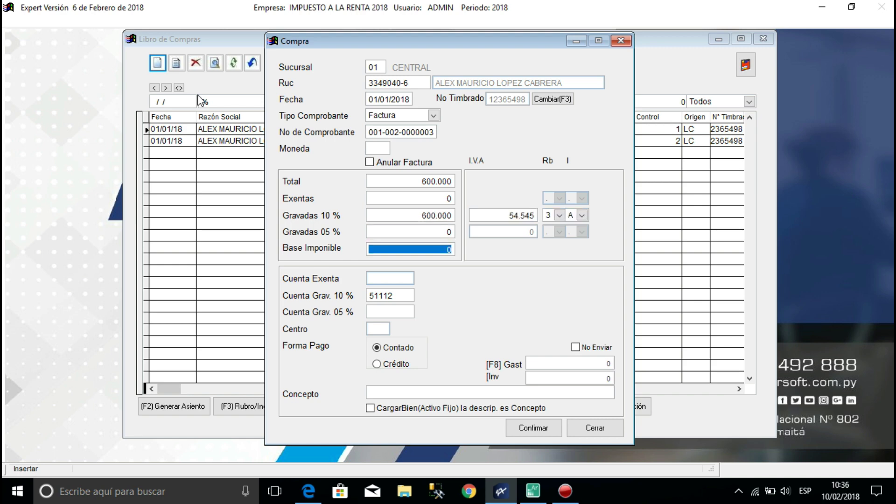
{"action": "key", "text": "Return"}
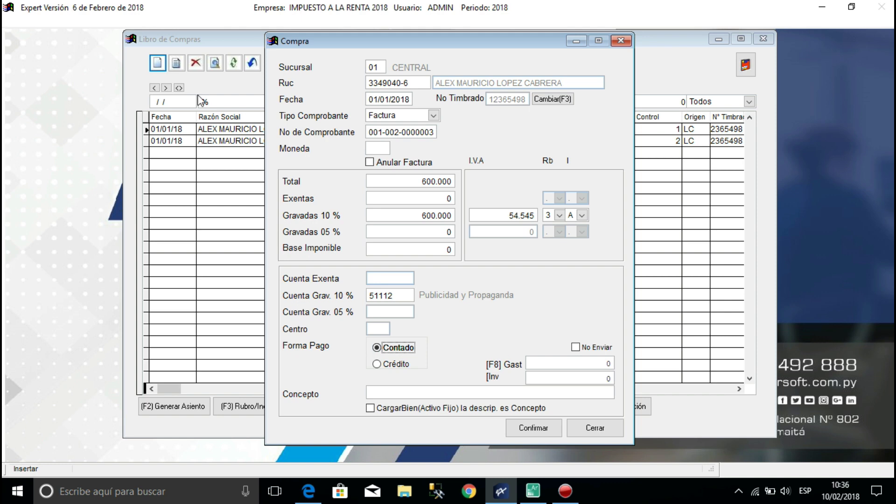
{"action": "key", "text": "Return"}
{"action": "key", "text": "Return"}
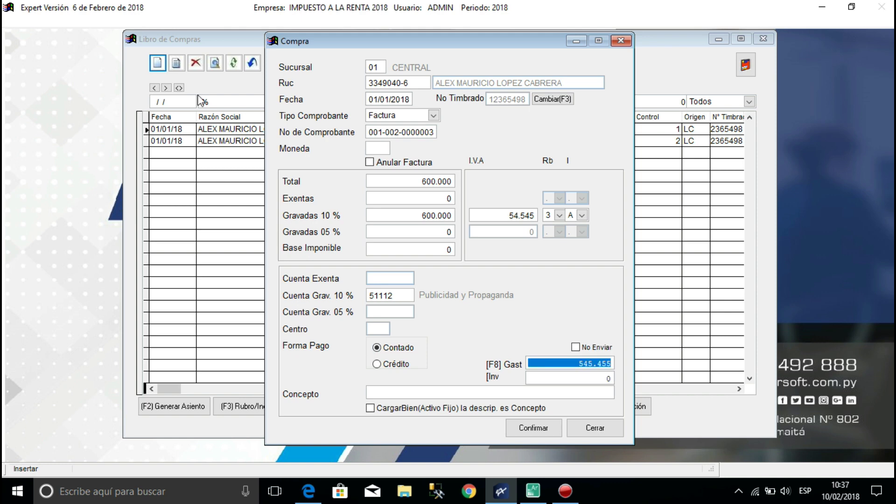
{"action": "key", "text": "Return"}
{"action": "key", "text": "Return"}
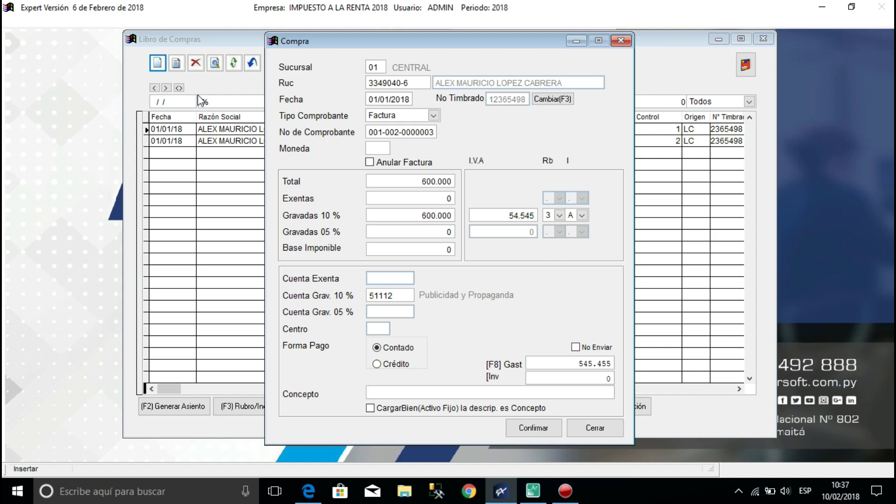
{"action": "key", "text": "Return"}
{"action": "key", "text": "Return"}
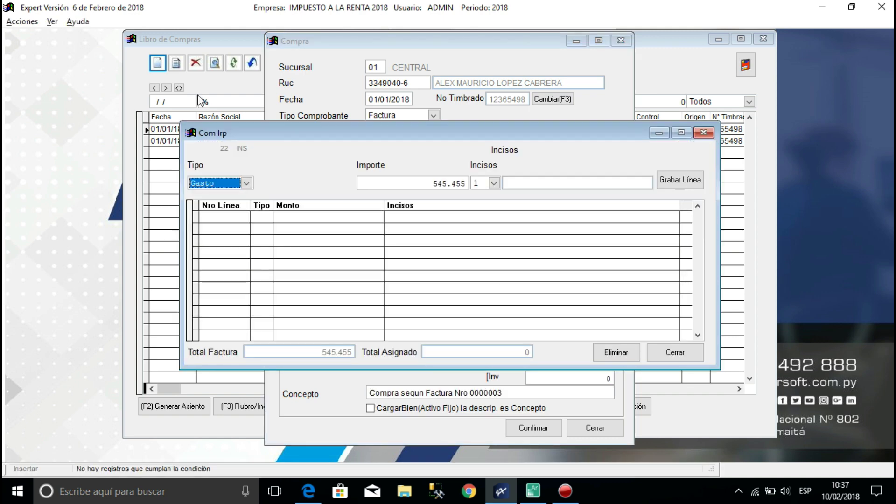
Step: Keep Gasto as the IRP type for the 545.455 amount
{"action": "left_click", "coordinate": [246, 183]}
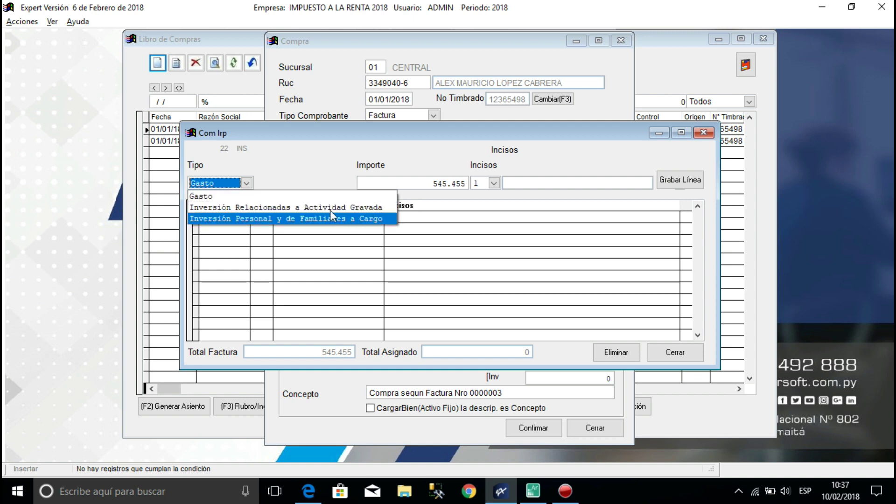
{"action": "left_click", "coordinate": [250, 197]}
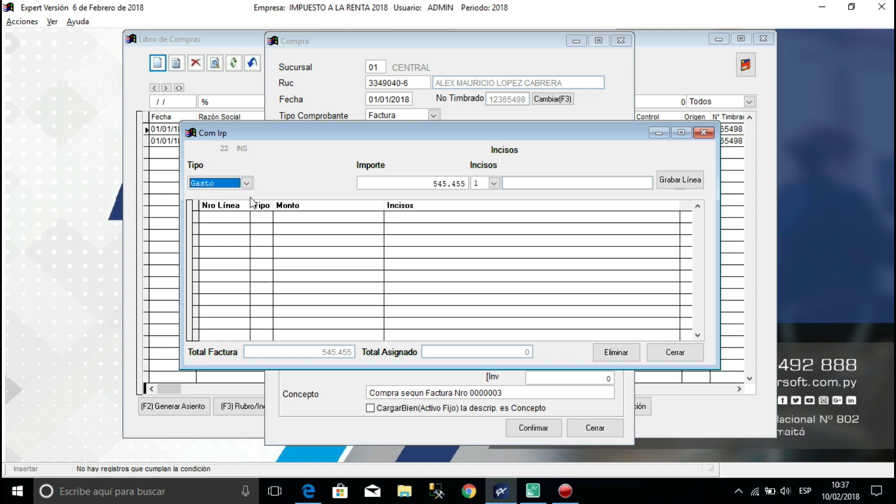
{"action": "key", "text": "Tab"}
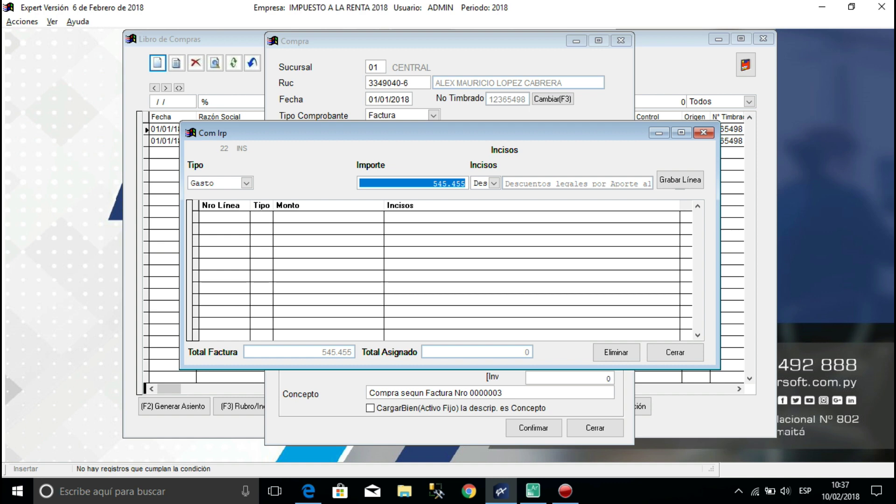
{"action": "key", "text": "Tab"}
Step: Classify it under Salarios y otras remuneraciones, save the line, and close Com Irp
{"action": "key", "text": "alt+Down"}
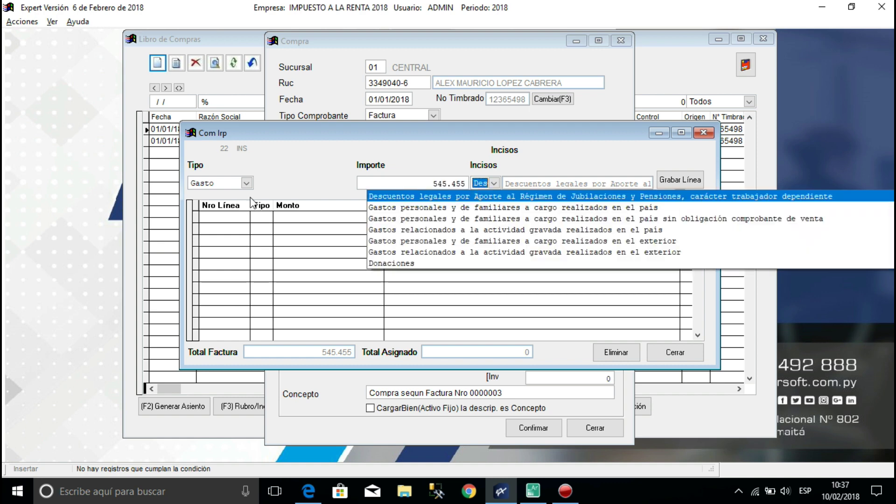
{"action": "key", "text": "Down"}
{"action": "key", "text": "Down"}
{"action": "key", "text": "Down"}
{"action": "key", "text": "Down"}
{"action": "key", "text": "Down"}
{"action": "key", "text": "Down"}
{"action": "key", "text": "Up"}
{"action": "key", "text": "Up"}
{"action": "key", "text": "Up"}
{"action": "key", "text": "Up"}
{"action": "key", "text": "Up"}
{"action": "key", "text": "Up"}
{"action": "key", "text": "Up"}
{"action": "key", "text": "Up"}
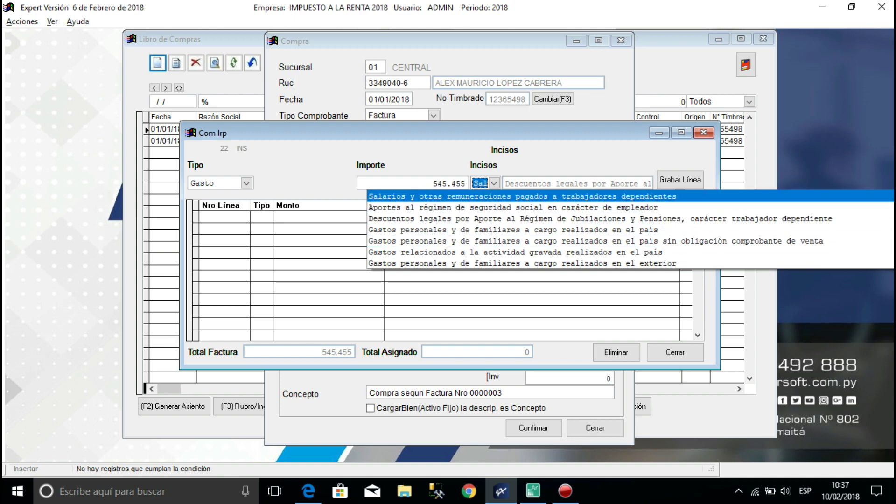
{"action": "key", "text": "Down"}
{"action": "key", "text": "Down"}
{"action": "key", "text": "Down"}
{"action": "key", "text": "Down"}
{"action": "key", "text": "Down"}
{"action": "key", "text": "Up"}
{"action": "key", "text": "Up"}
{"action": "key", "text": "Up"}
{"action": "key", "text": "Up"}
{"action": "key", "text": "Up"}
{"action": "key", "text": "Return"}
{"action": "key", "text": "Tab"}
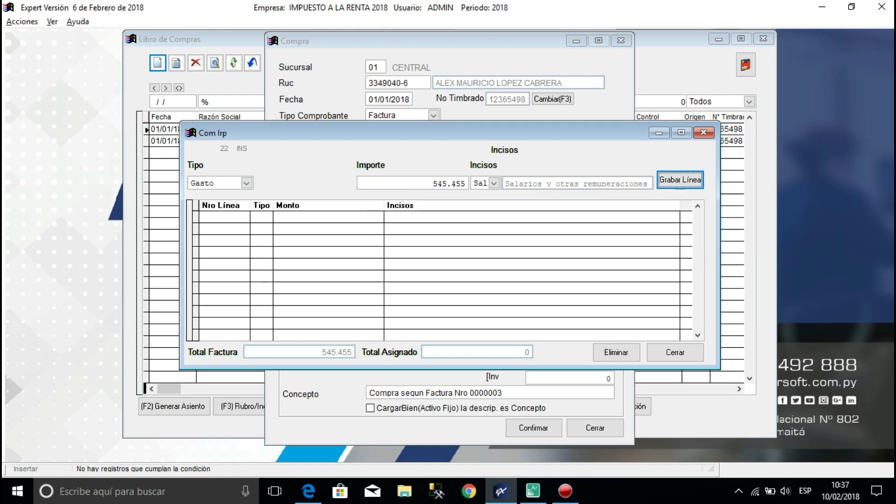
{"action": "key", "text": "Return"}
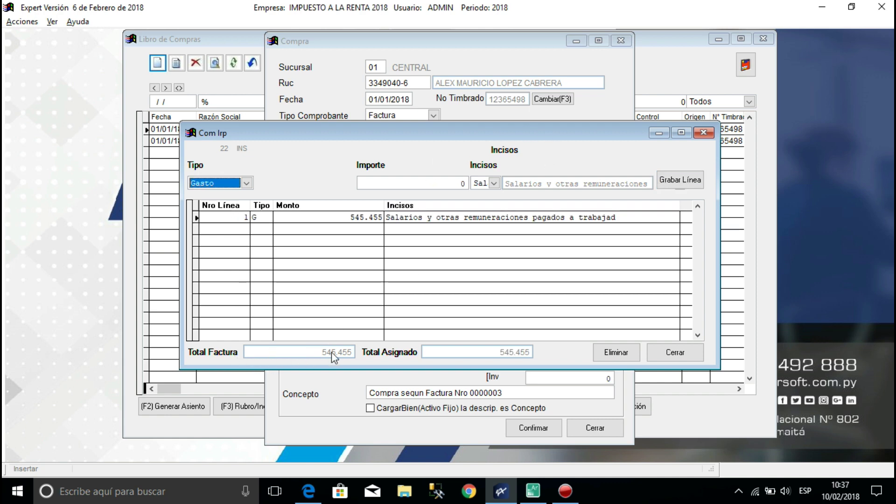
{"action": "left_click", "coordinate": [685, 356]}
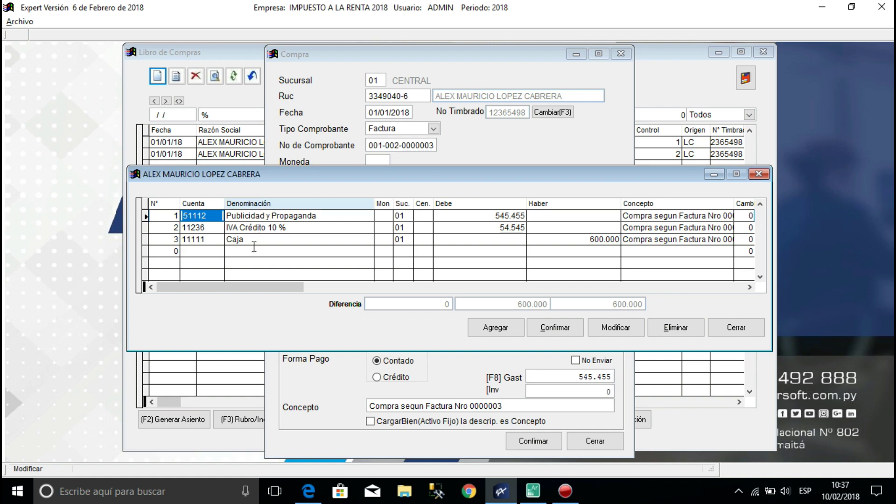
Step: Confirm the third purchase's journal entry, close the blank Compra form, and undo the row 2 date edit
{"action": "left_click", "coordinate": [553, 331]}
{"action": "left_click", "coordinate": [552, 330]}
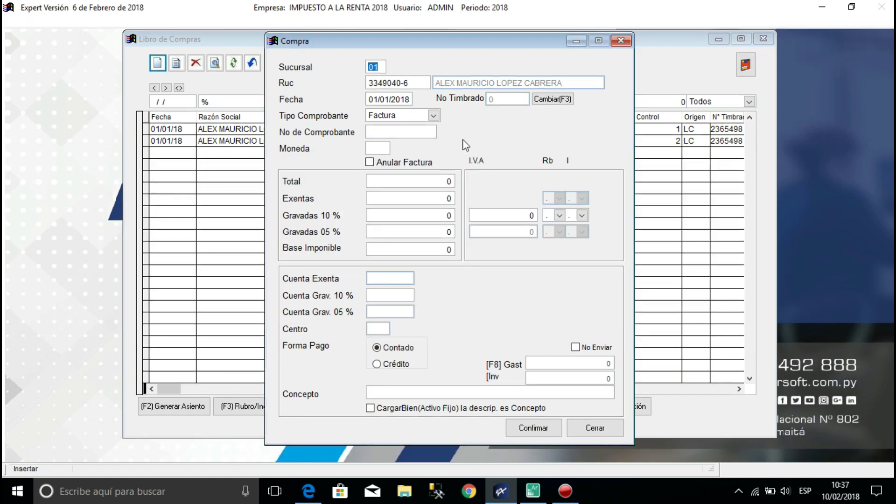
{"action": "left_click", "coordinate": [596, 427]}
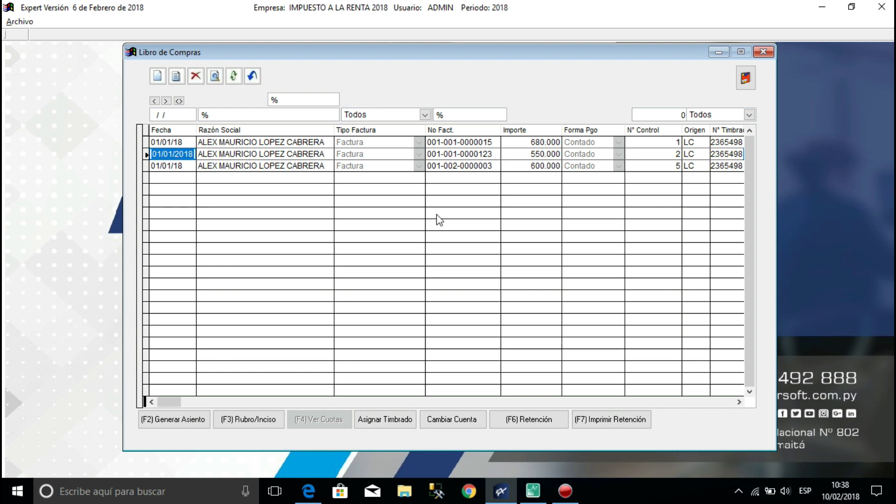
{"action": "left_click", "coordinate": [253, 78]}
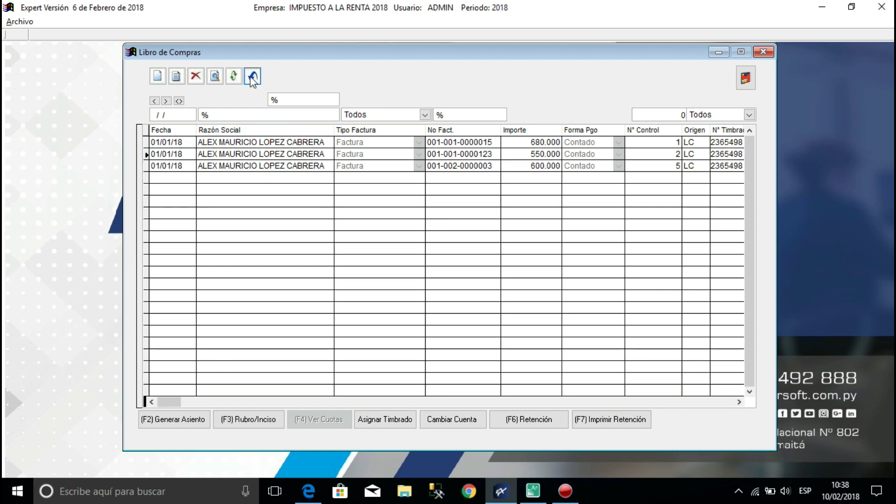
Step: Close Libro de Compras and start a blank Venta entry from Libro IVA > Ventas > Registrar Ventas
{"action": "left_click", "coordinate": [252, 77]}
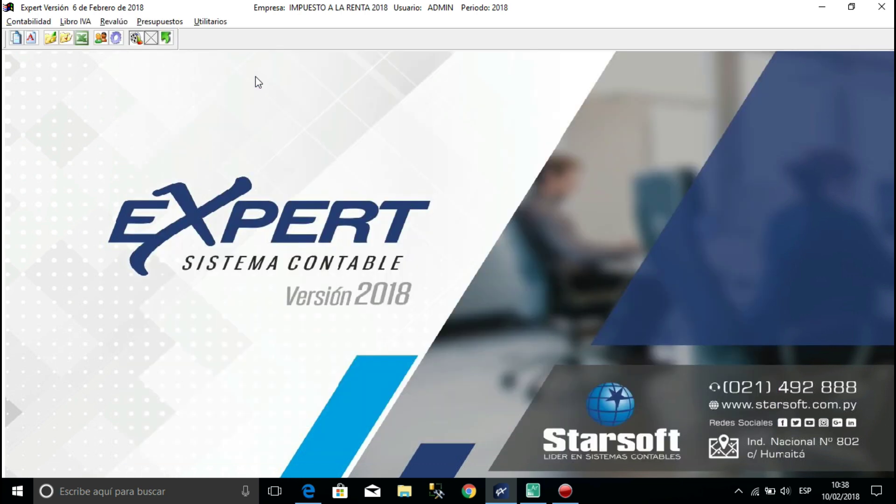
{"action": "left_click", "coordinate": [81, 22]}
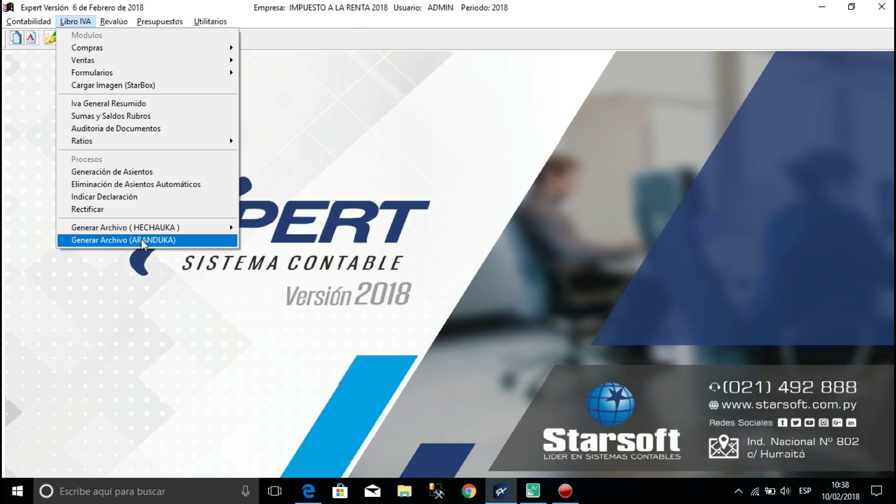
{"action": "mouse_move", "coordinate": [172, 60]}
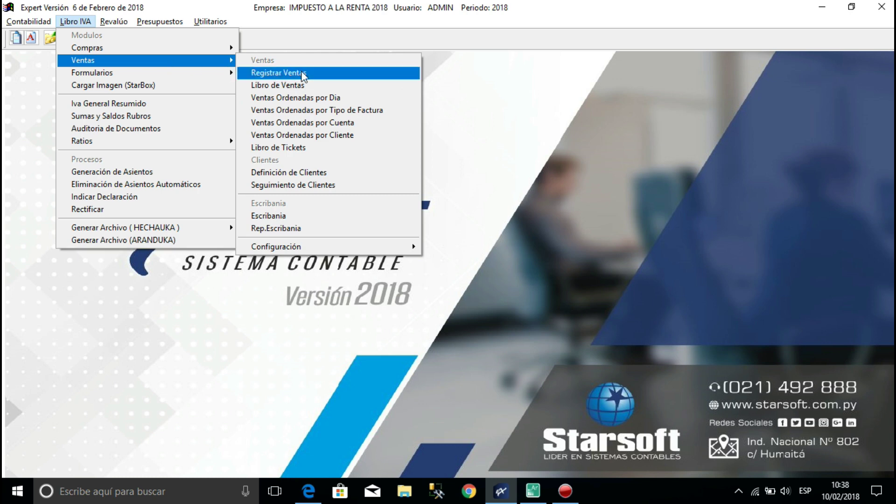
{"action": "left_click", "coordinate": [320, 77]}
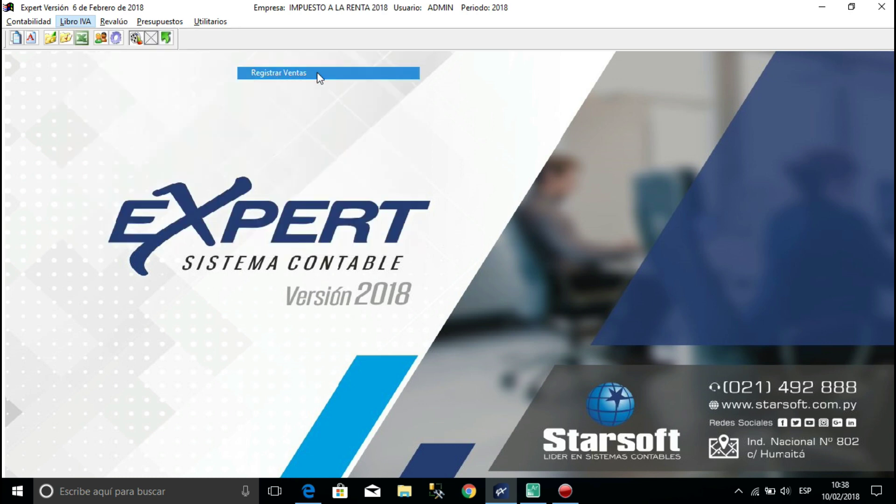
{"action": "left_click", "coordinate": [178, 72]}
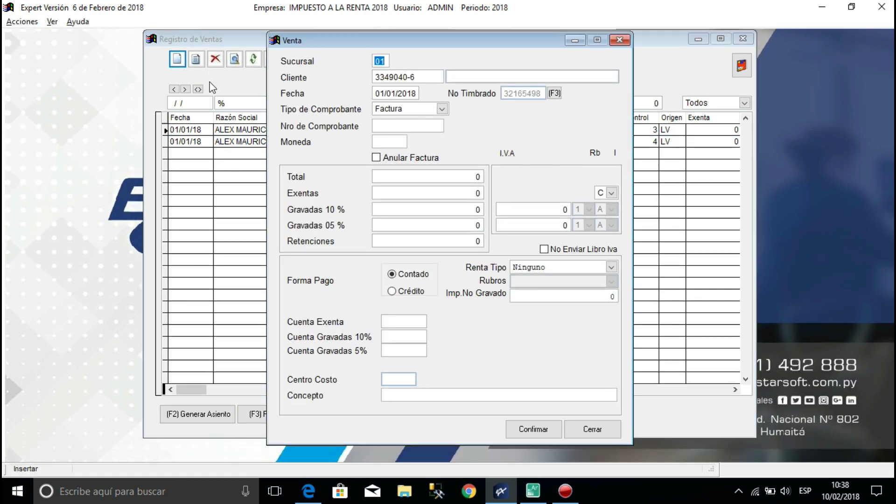
{"action": "key", "text": "Return"}
{"action": "key", "text": "Return"}
{"action": "key", "text": "Return"}
{"action": "key", "text": "Return"}
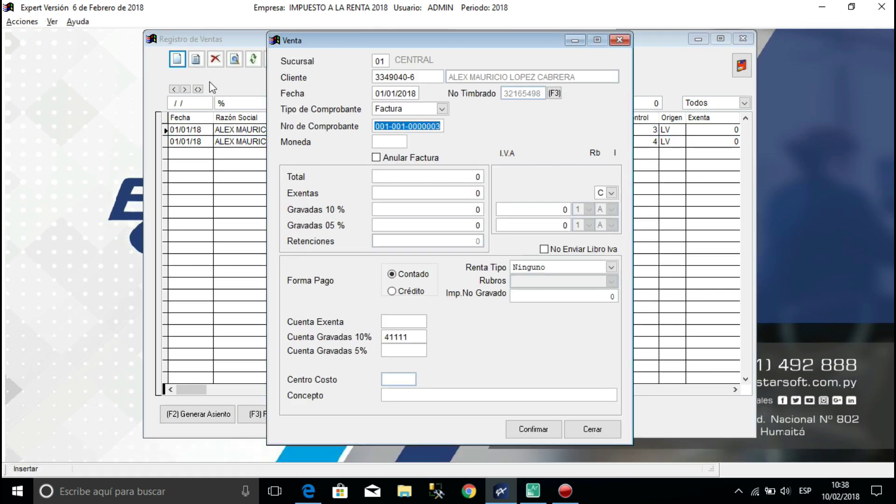
{"action": "key", "text": "Return"}
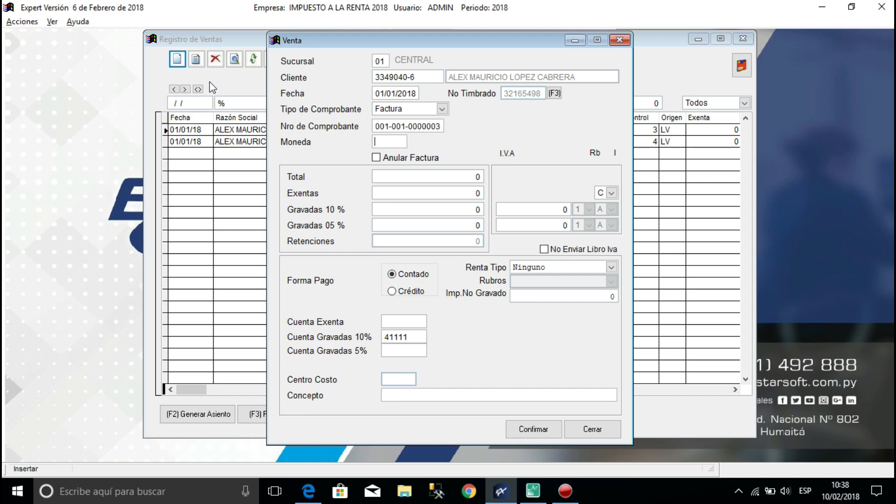
{"action": "key", "text": "Return"}
{"action": "key", "text": "Return"}
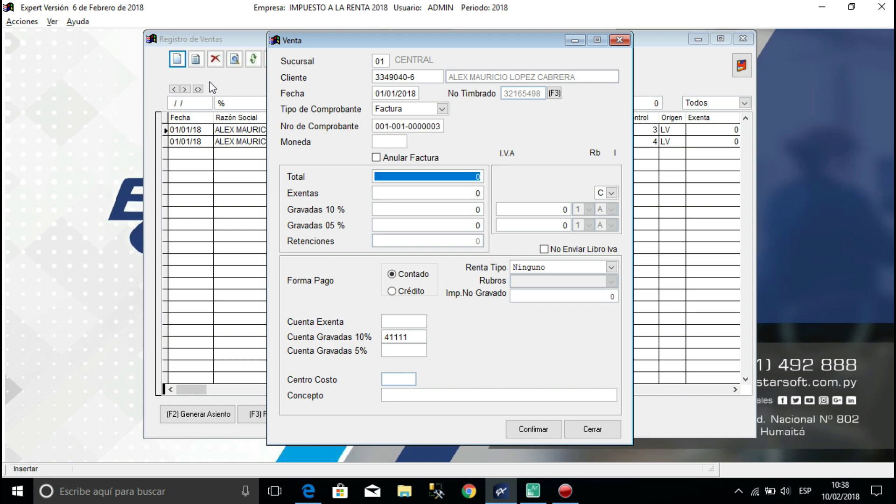
{"action": "type", "text": "9000000"}
{"action": "key", "text": "Return"}
{"action": "key", "text": "Return"}
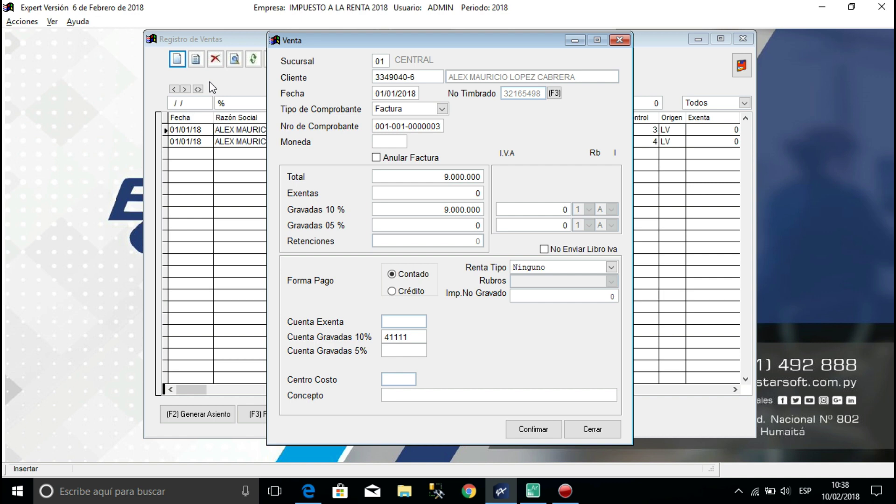
{"action": "key", "text": "Return"}
{"action": "key", "text": "Return"}
{"action": "key", "text": "Return"}
{"action": "key", "text": "Return"}
{"action": "key", "text": "Return"}
{"action": "key", "text": "Return"}
{"action": "key", "text": "Return"}
{"action": "key", "text": "Return"}
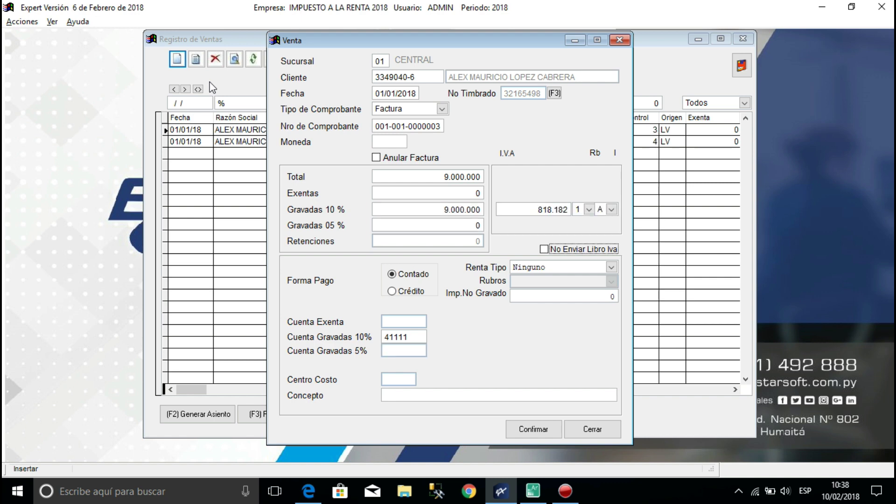
Step: Set Renta Tipo to Honorarios Profesionales and concept 'ventas', then save to generate journal entry 6
{"action": "key", "text": "alt+Down"}
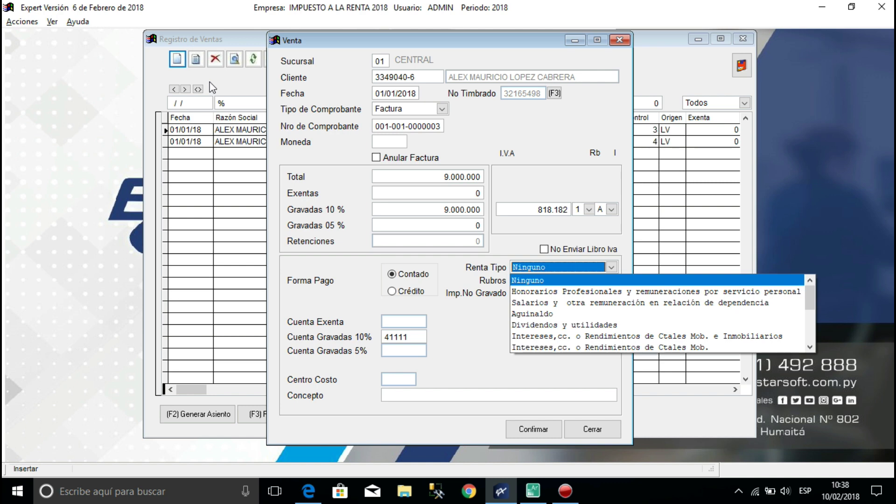
{"action": "key", "text": "Down"}
{"action": "key", "text": "Down"}
{"action": "key", "text": "Down"}
{"action": "key", "text": "Down"}
{"action": "key", "text": "Down"}
{"action": "key", "text": "Down"}
{"action": "key", "text": "Down"}
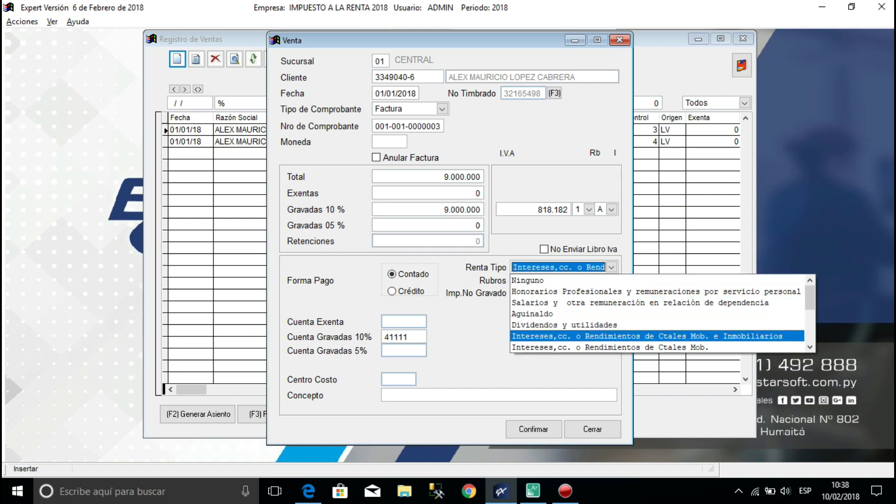
{"action": "key", "text": "Up"}
{"action": "key", "text": "Up"}
{"action": "key", "text": "Up"}
{"action": "key", "text": "Up"}
{"action": "key", "text": "Up"}
{"action": "key", "text": "Up"}
{"action": "key", "text": "Up"}
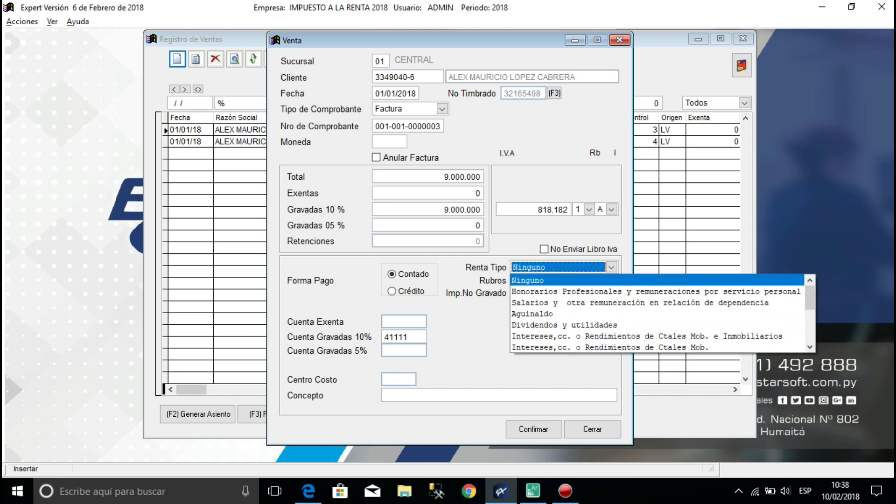
{"action": "key", "text": "Down"}
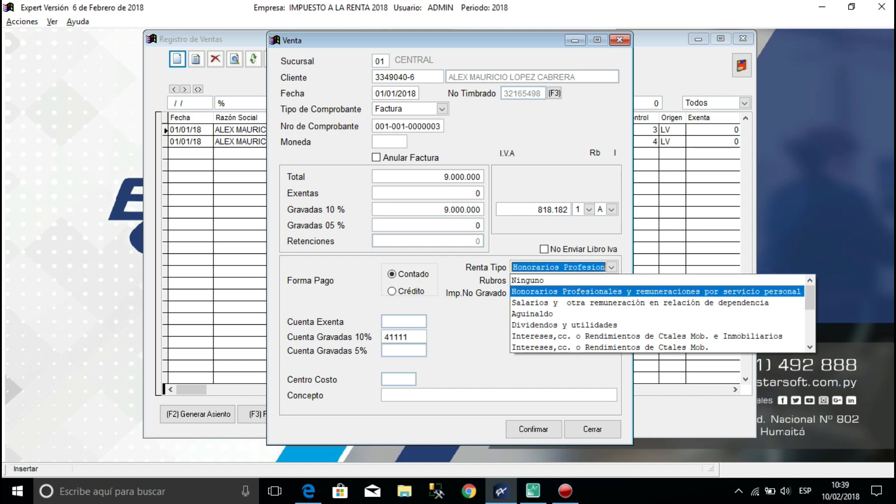
{"action": "key", "text": "Return"}
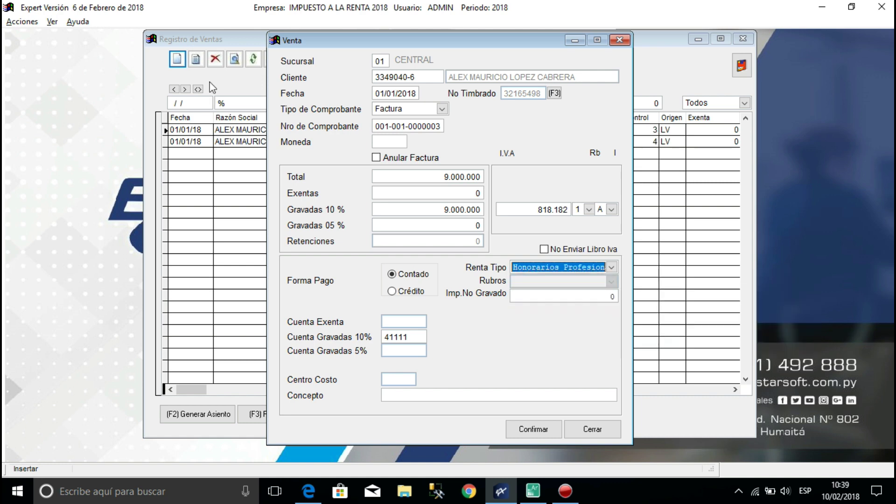
{"action": "key", "text": "Tab"}
{"action": "key", "text": "Tab"}
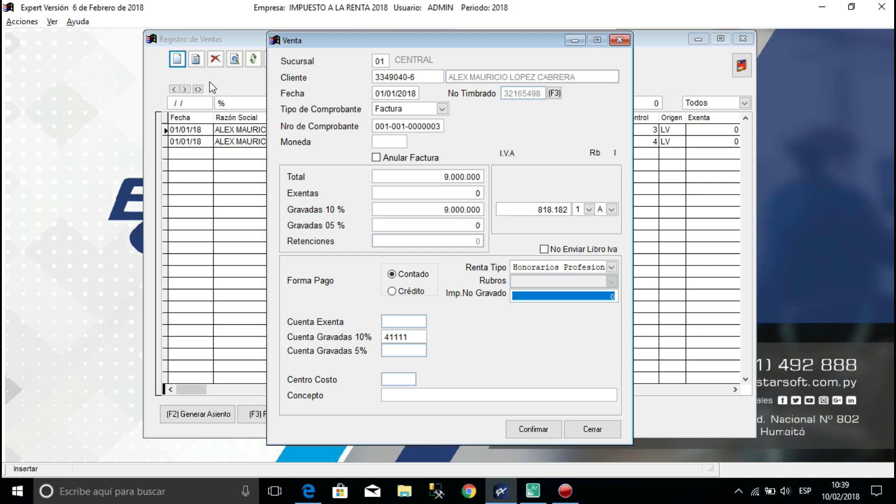
{"action": "key", "text": "Tab"}
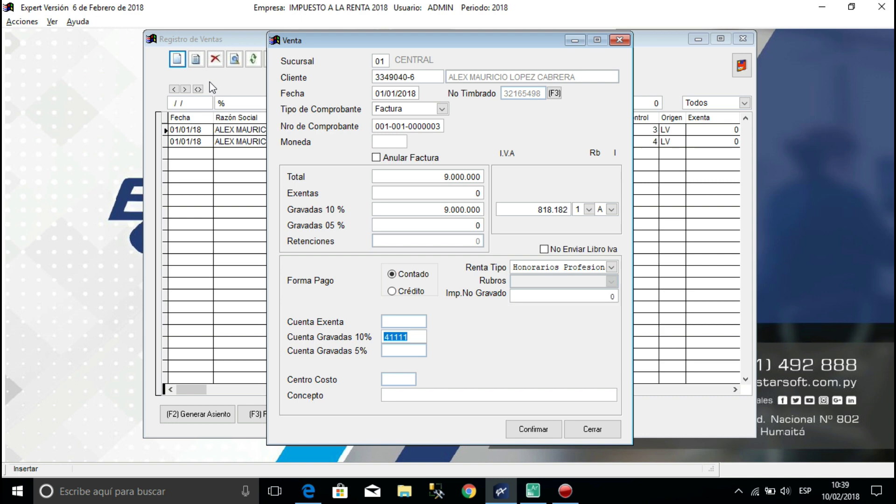
{"action": "key", "text": "Return"}
{"action": "type", "text": "ventas"}
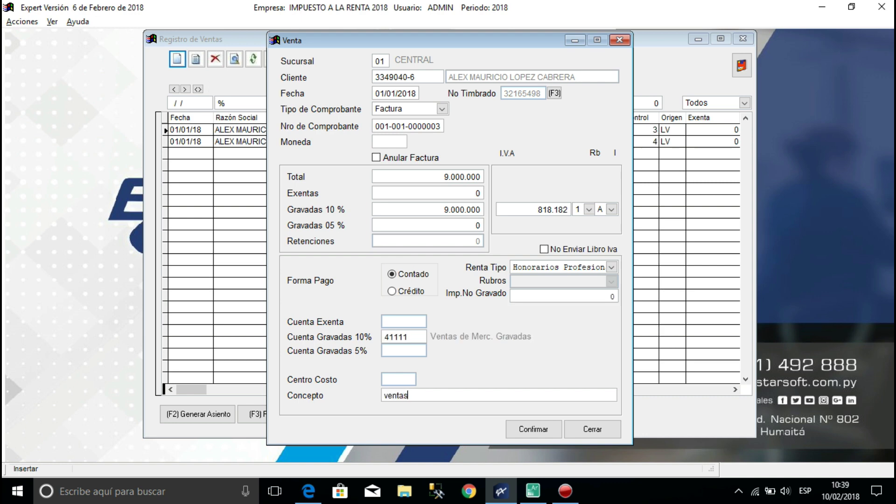
{"action": "key", "text": "Return"}
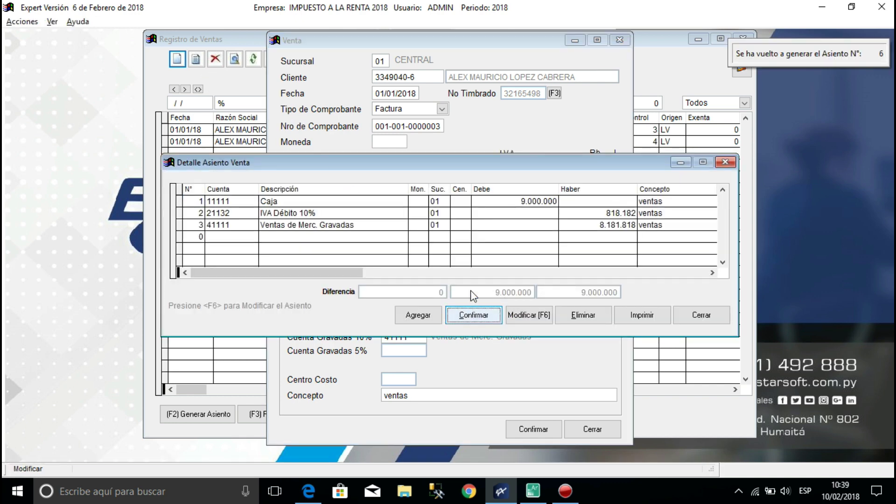
{"action": "key", "text": "Return"}
{"action": "left_click", "coordinate": [587, 427]}
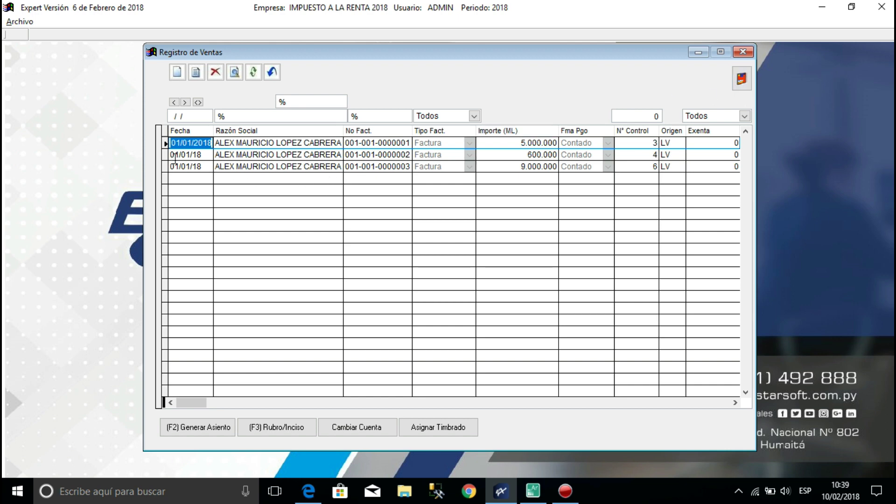
{"action": "left_click", "coordinate": [193, 168]}
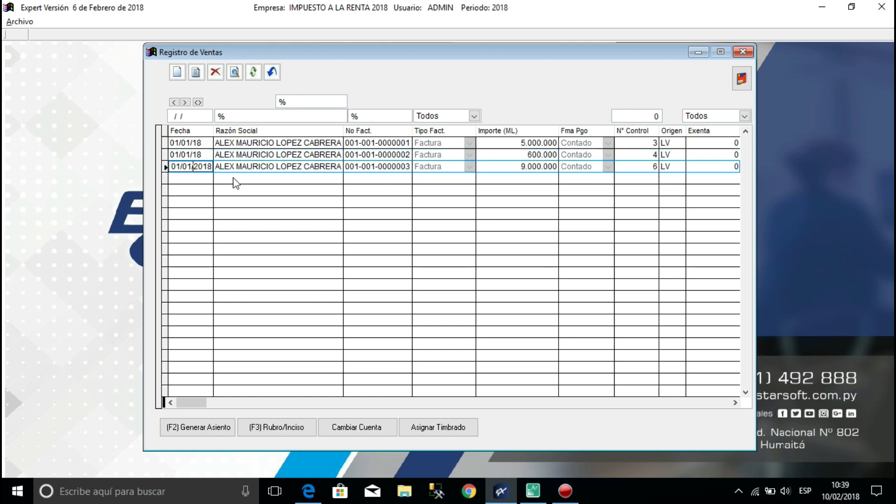
{"action": "left_click", "coordinate": [742, 79]}
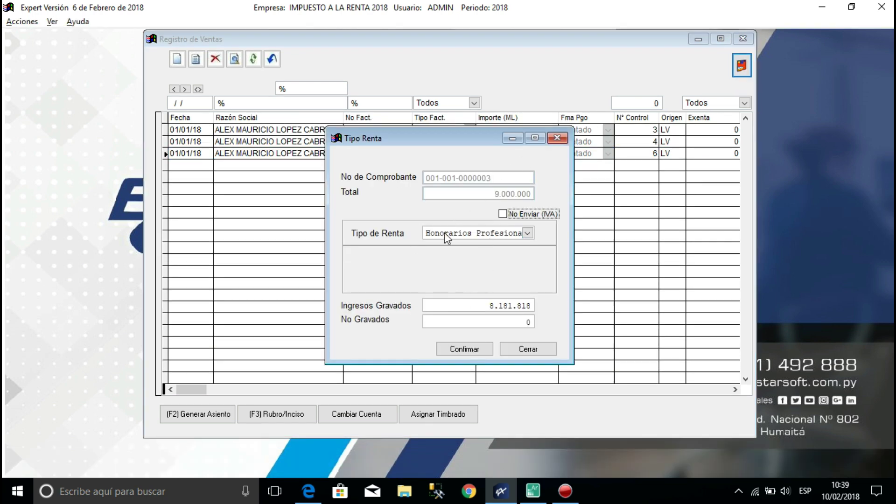
{"action": "left_click", "coordinate": [528, 350]}
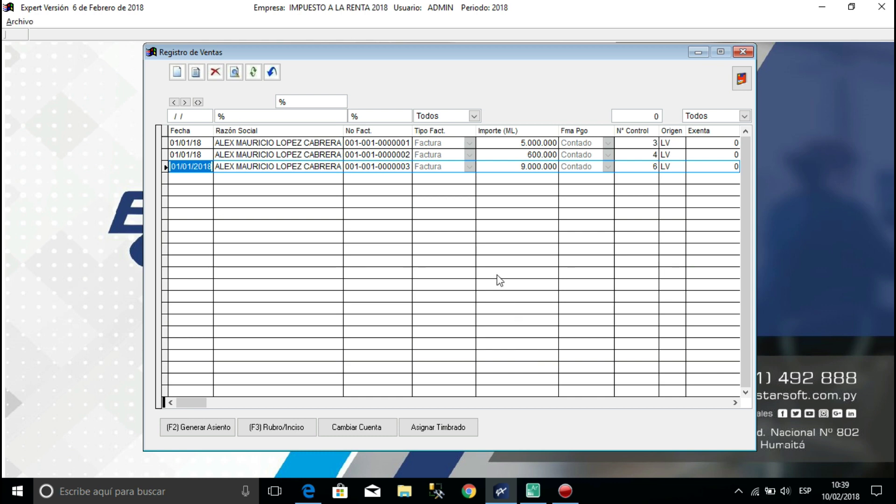
{"action": "left_click", "coordinate": [272, 72]}
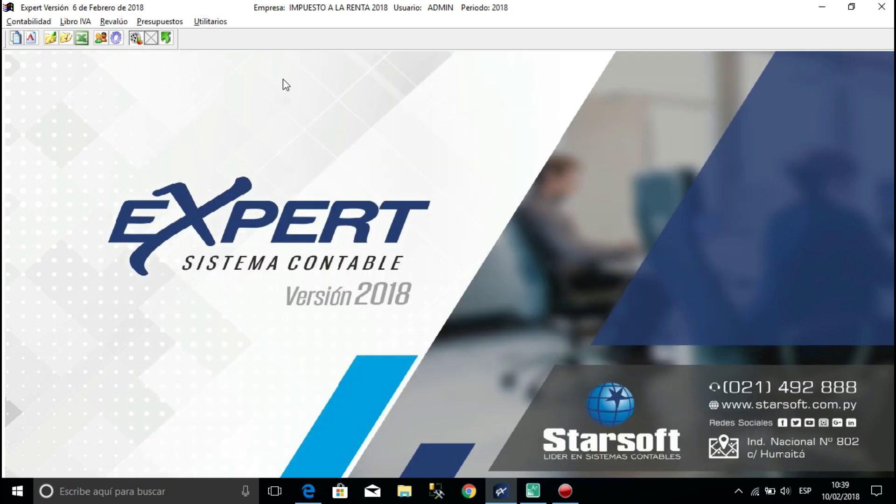
Step: Generate and review the Enero 2018 Libro Egreso report from the purchases VAT book
{"action": "left_click", "coordinate": [85, 23]}
{"action": "mouse_move", "coordinate": [180, 49]}
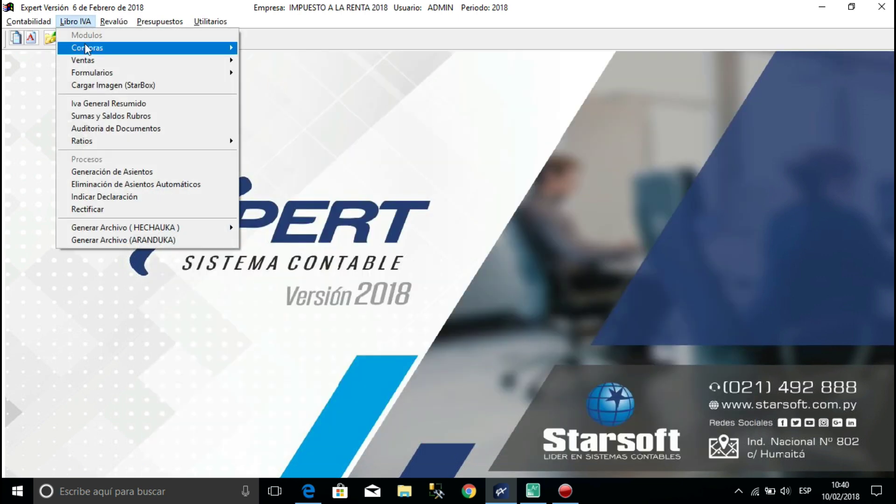
{"action": "left_click", "coordinate": [259, 73]}
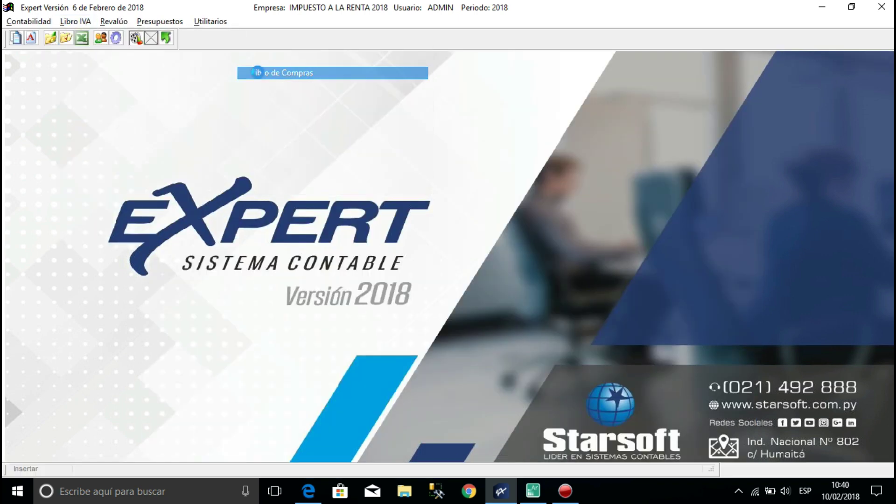
{"action": "left_click", "coordinate": [399, 96]}
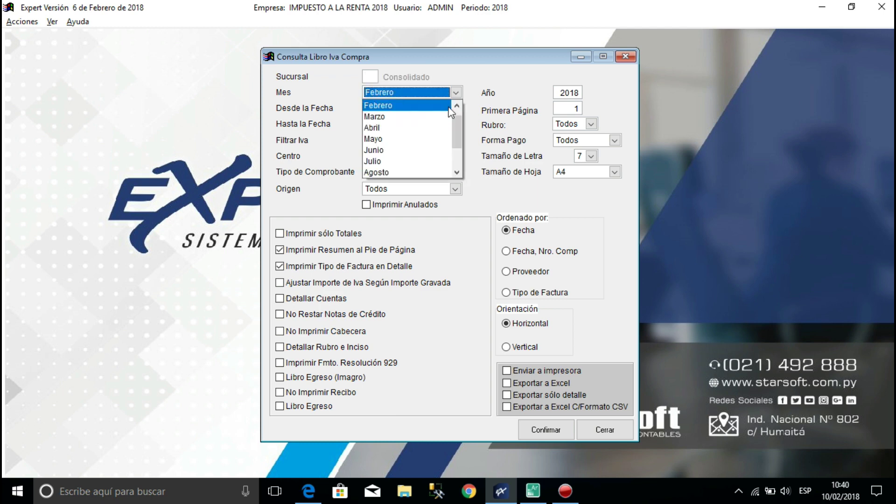
{"action": "left_click", "coordinate": [443, 106]}
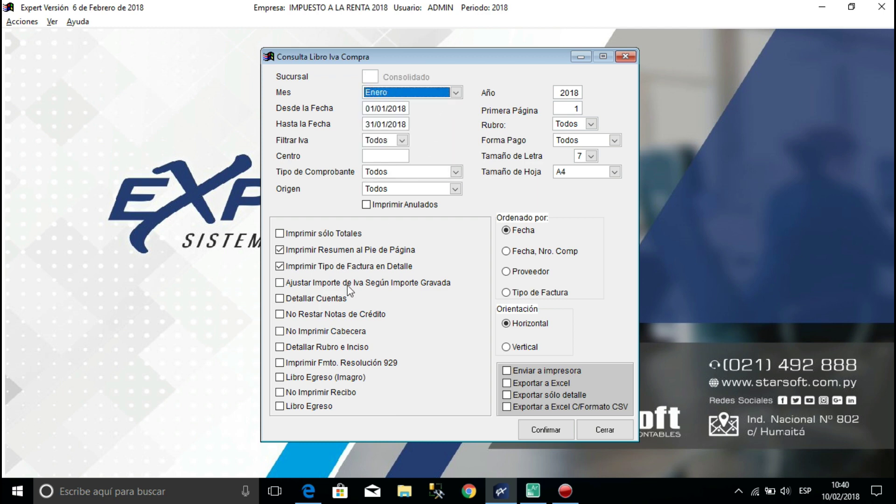
{"action": "left_click", "coordinate": [308, 406]}
{"action": "left_click", "coordinate": [551, 432]}
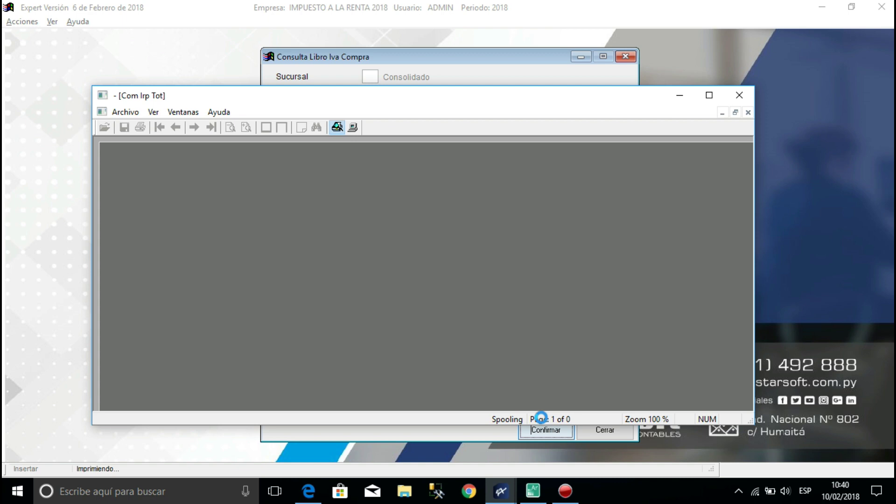
{"action": "left_click", "coordinate": [710, 96]}
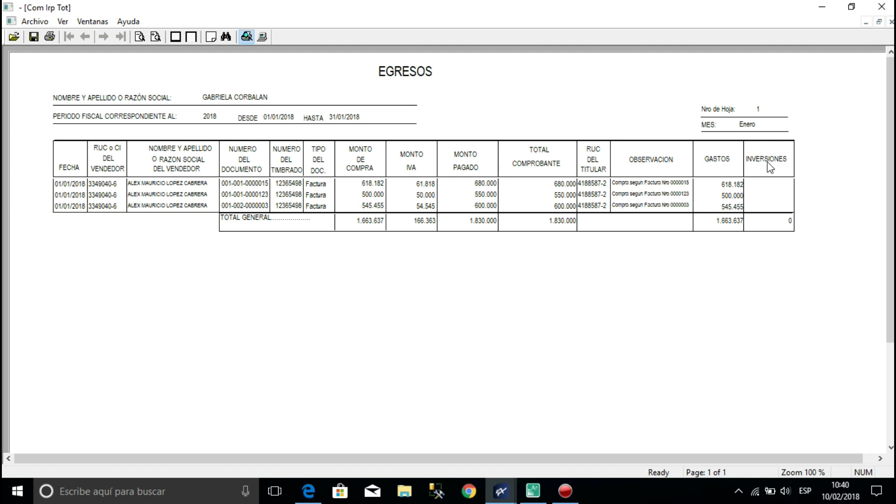
{"action": "scroll", "coordinate": [766, 164], "scroll_direction": "down", "scroll_amount": 2}
{"action": "scroll", "coordinate": [770, 154], "scroll_direction": "up", "scroll_amount": 1}
{"action": "left_click", "coordinate": [882, 6]}
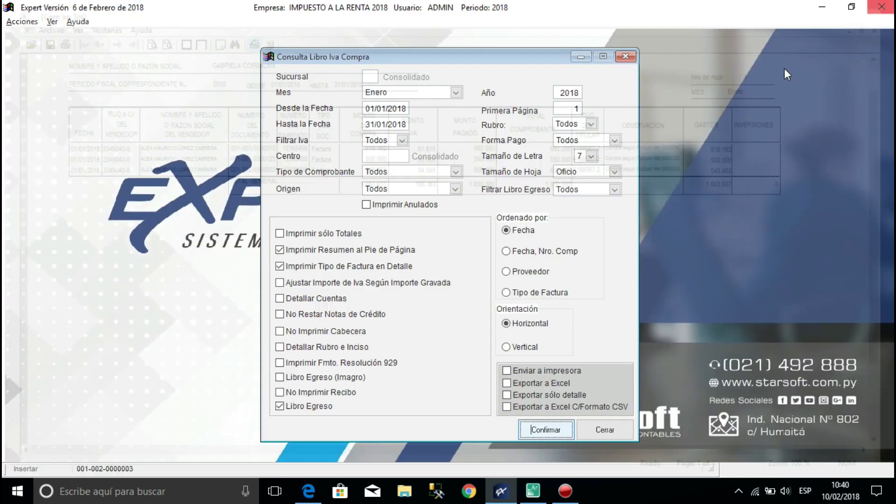
Step: Regenerate the Egresos report detailed by rubro and inciso, then close the preview
{"action": "left_click", "coordinate": [310, 347]}
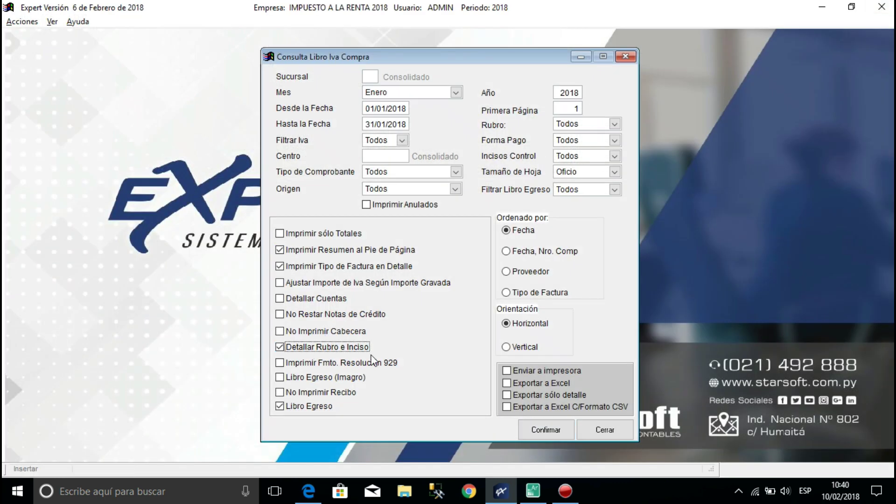
{"action": "left_click", "coordinate": [544, 428]}
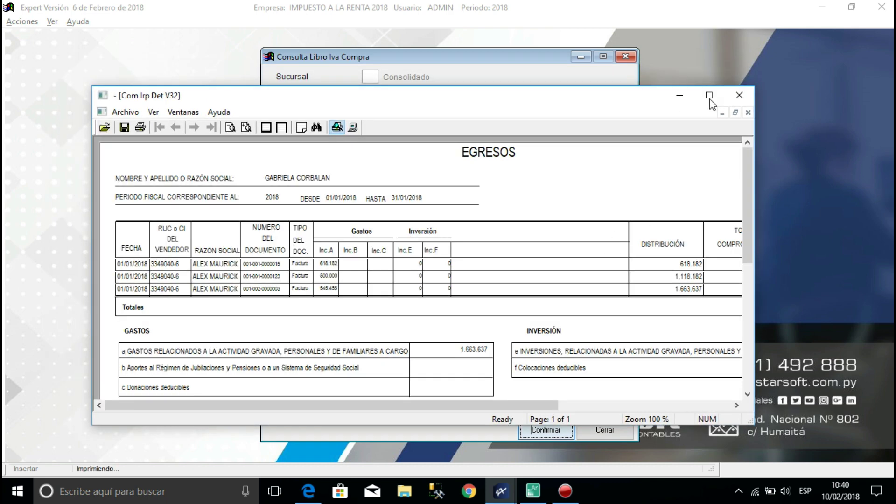
{"action": "left_click", "coordinate": [709, 96]}
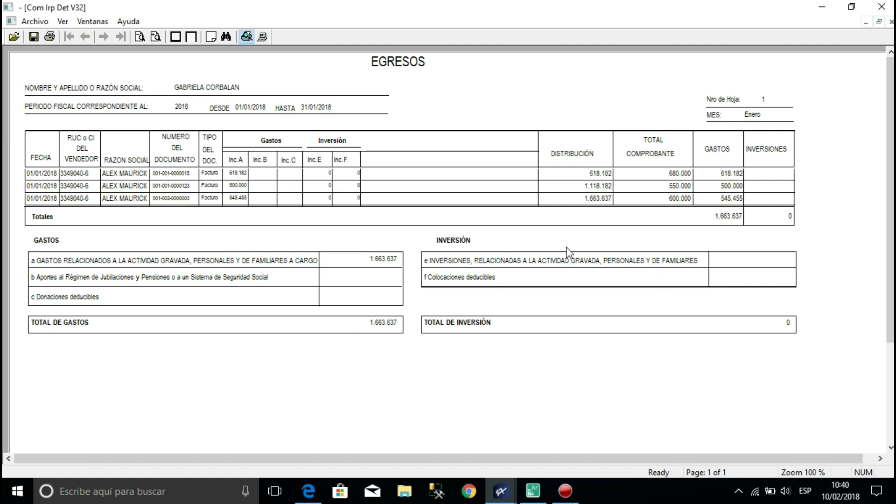
{"action": "left_click", "coordinate": [882, 6]}
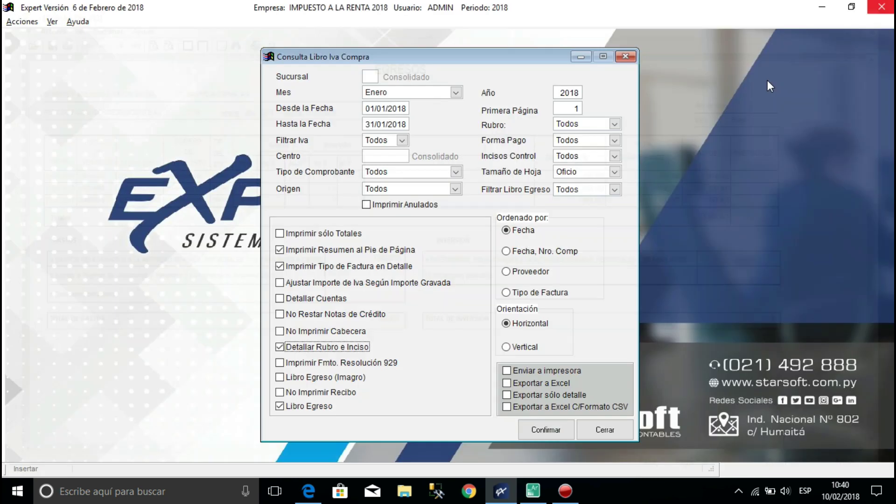
Step: Generate and review the Enero 2018 Libro de Ingreso report from the sales VAT book
{"action": "left_click", "coordinate": [597, 429]}
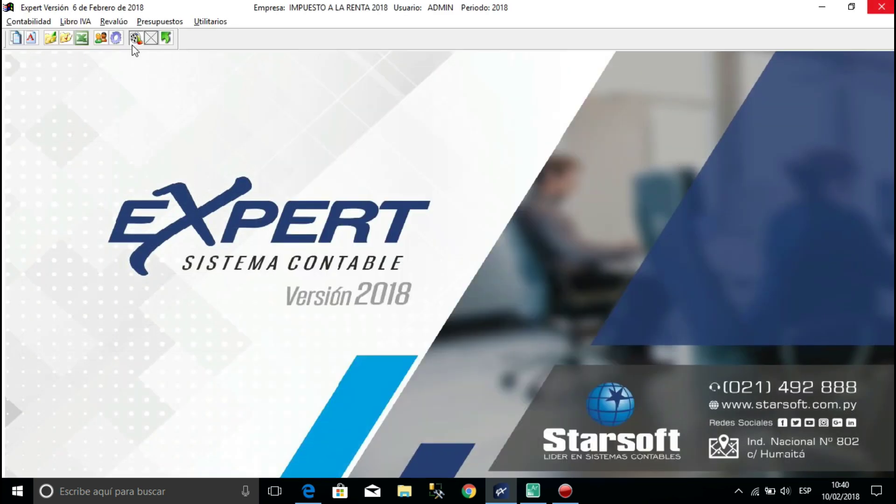
{"action": "left_click", "coordinate": [74, 21]}
{"action": "mouse_move", "coordinate": [227, 65]}
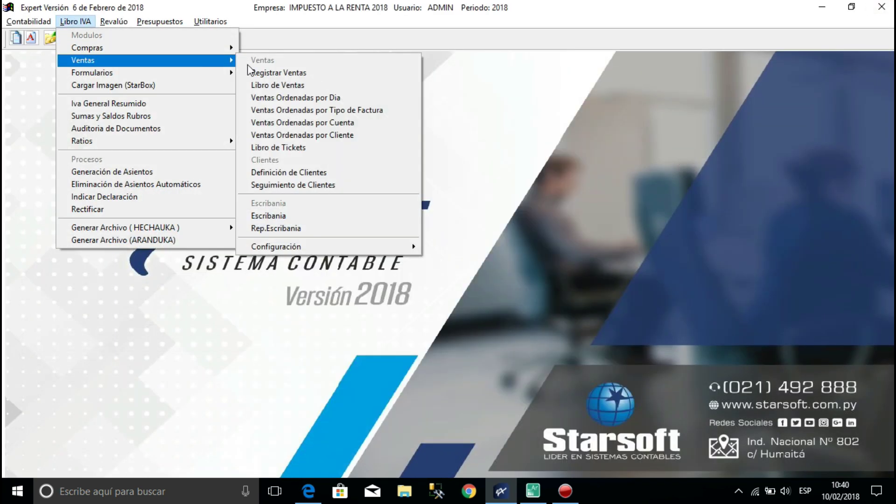
{"action": "left_click", "coordinate": [278, 85]}
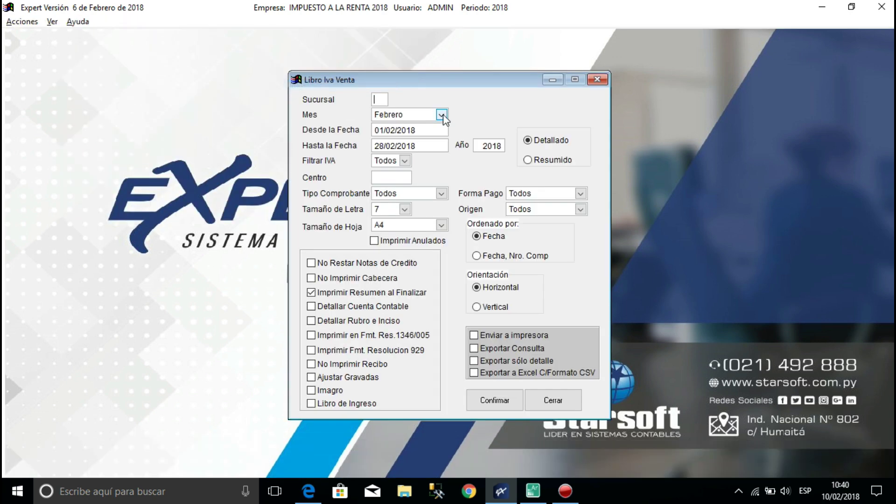
{"action": "left_click", "coordinate": [442, 116]}
{"action": "left_click", "coordinate": [443, 129]}
{"action": "left_click", "coordinate": [387, 124]}
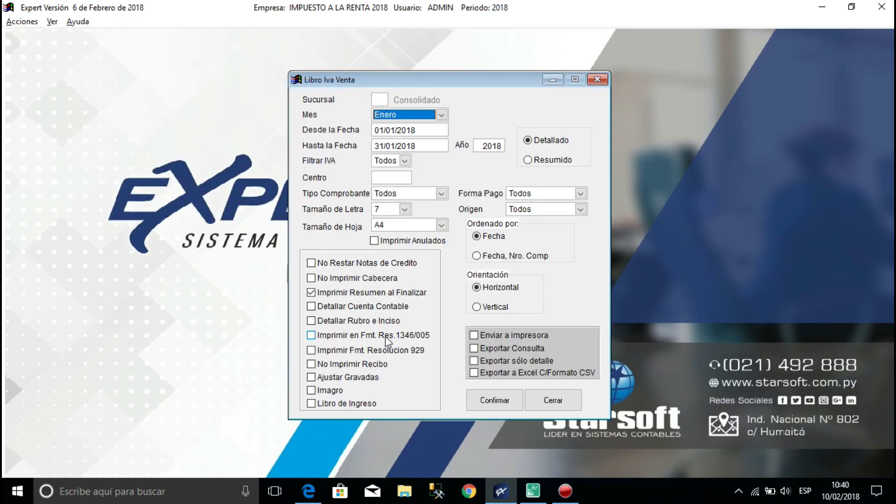
{"action": "left_click", "coordinate": [318, 403]}
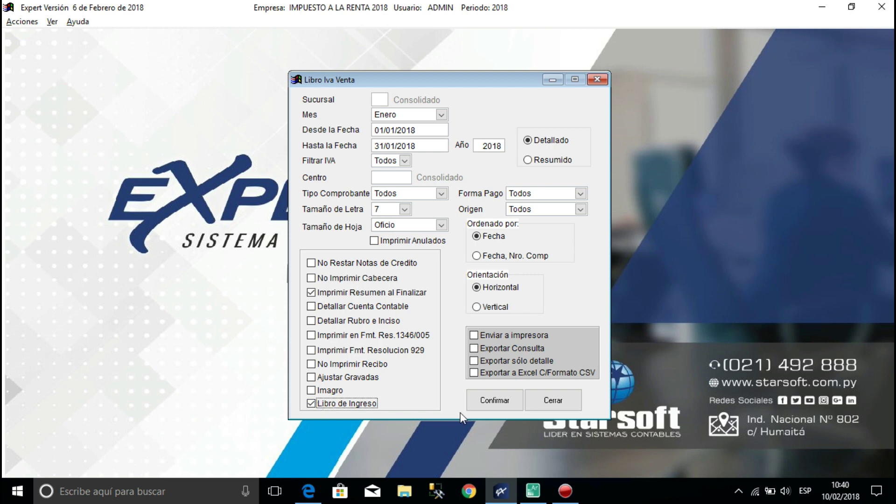
{"action": "left_click", "coordinate": [496, 401]}
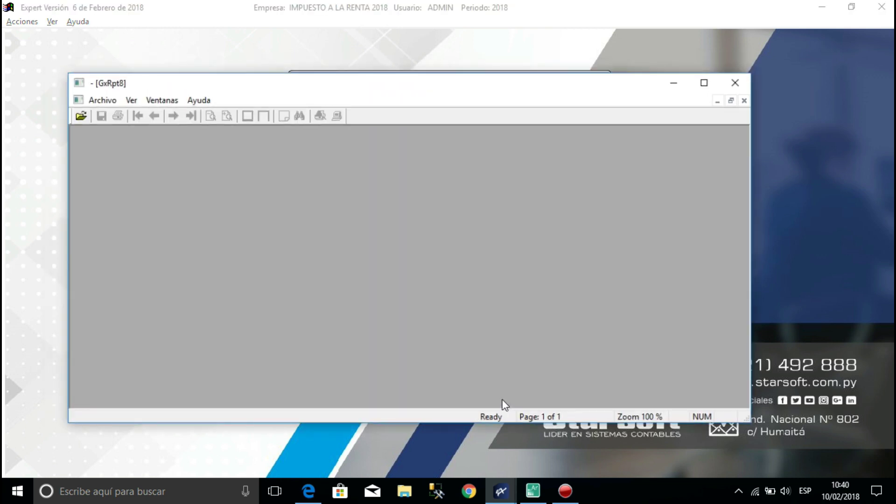
{"action": "left_click", "coordinate": [708, 93]}
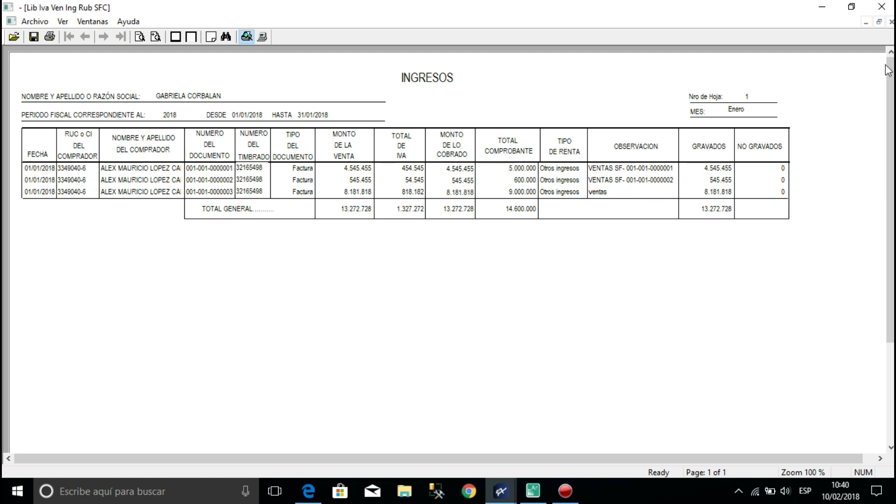
{"action": "left_click", "coordinate": [882, 7]}
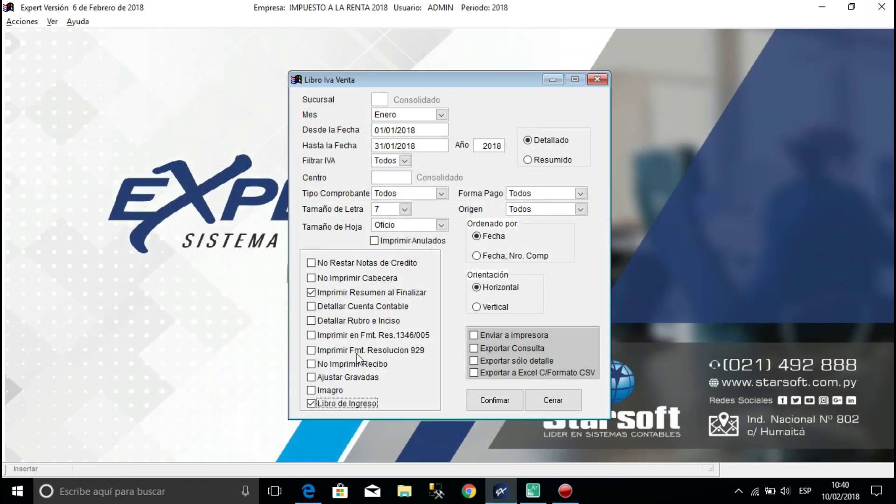
Step: Regenerate the Ingresos report detailed by rubro and inciso, then close it and the sales query
{"action": "left_click", "coordinate": [344, 321]}
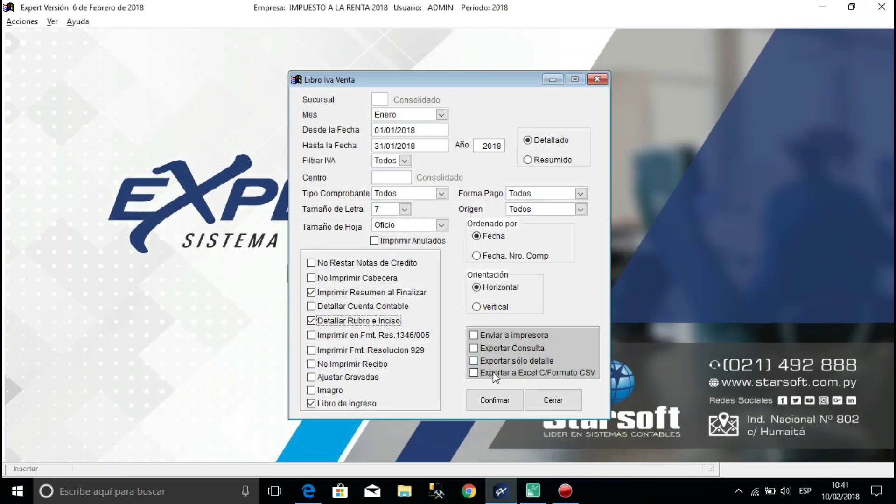
{"action": "left_click", "coordinate": [495, 400]}
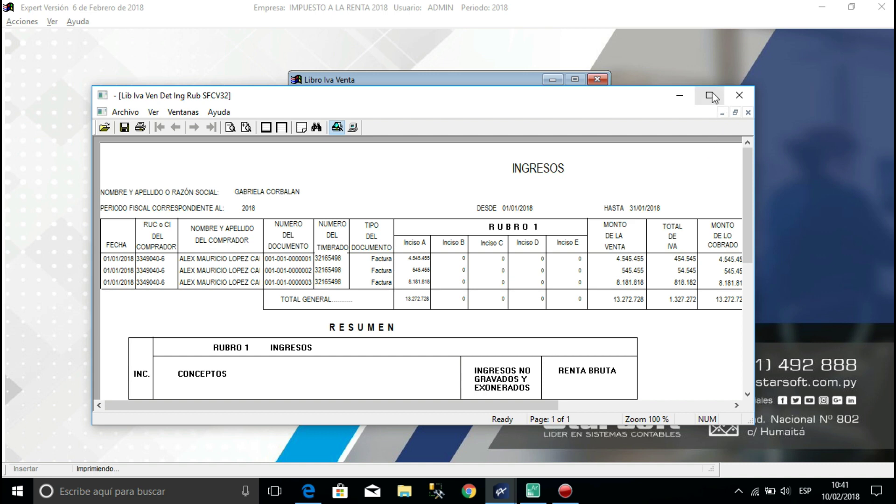
{"action": "double_click", "coordinate": [703, 91]}
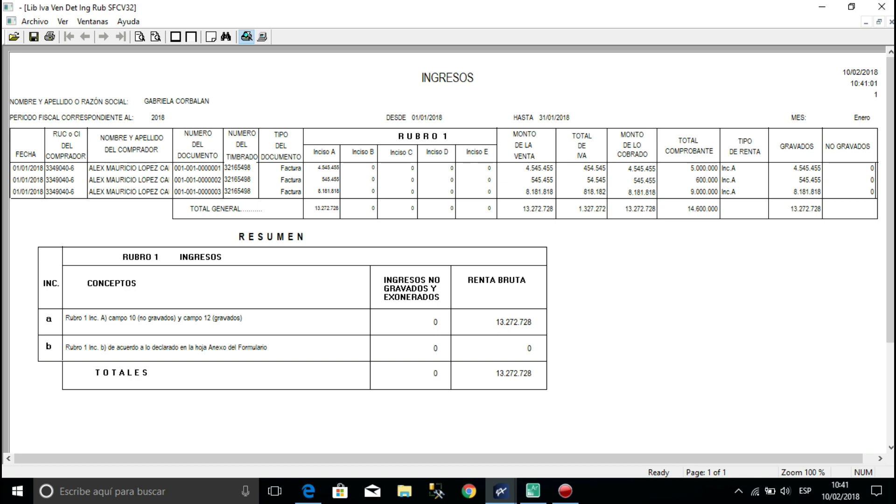
{"action": "left_click", "coordinate": [882, 7]}
{"action": "left_click", "coordinate": [546, 404]}
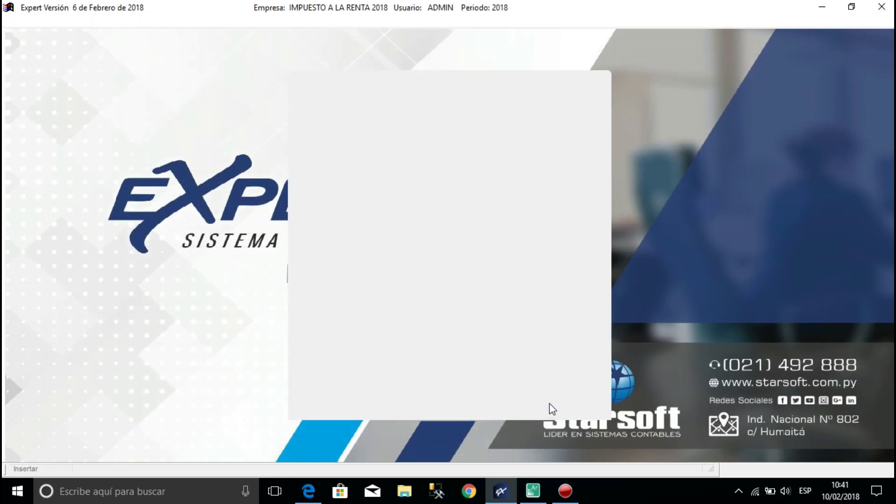
{"action": "left_click", "coordinate": [84, 22]}
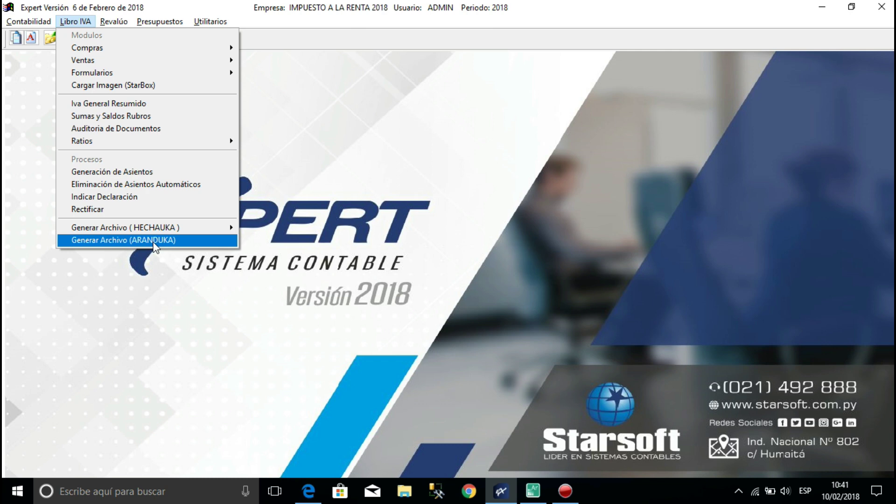
{"action": "left_click", "coordinate": [155, 240]}
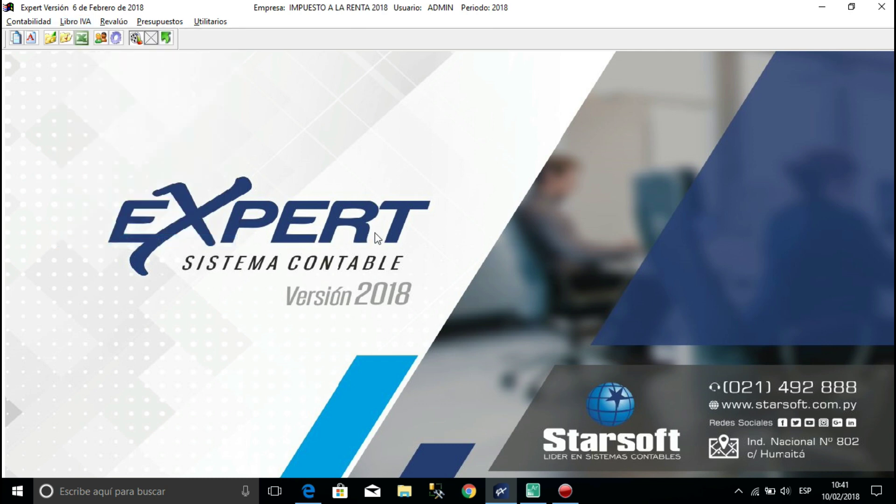
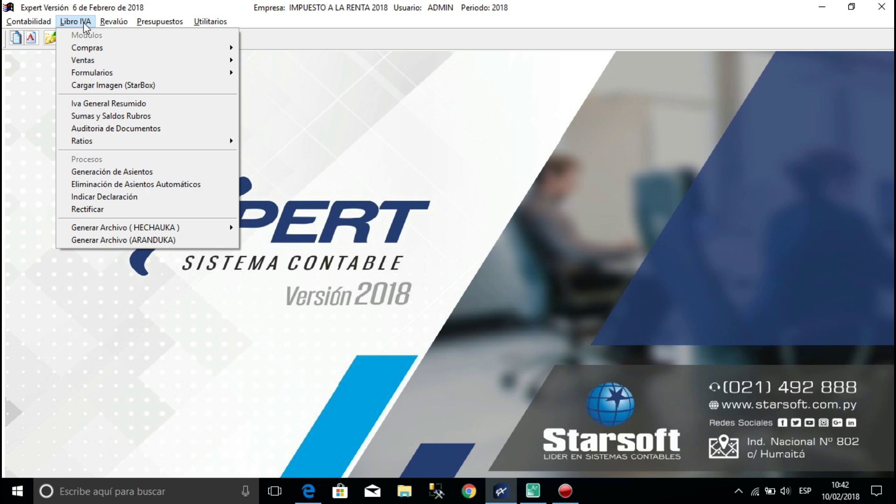
Step: Load the DEMOSTRACION 2017 - IRP company from Selección de Empresas, then bring up Libro IVA purchase options
{"action": "mouse_move", "coordinate": [214, 24]}
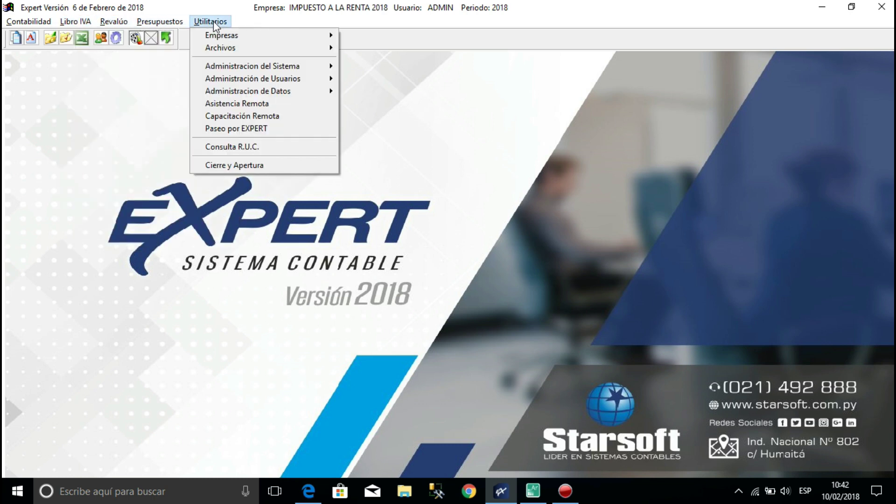
{"action": "mouse_move", "coordinate": [324, 35]}
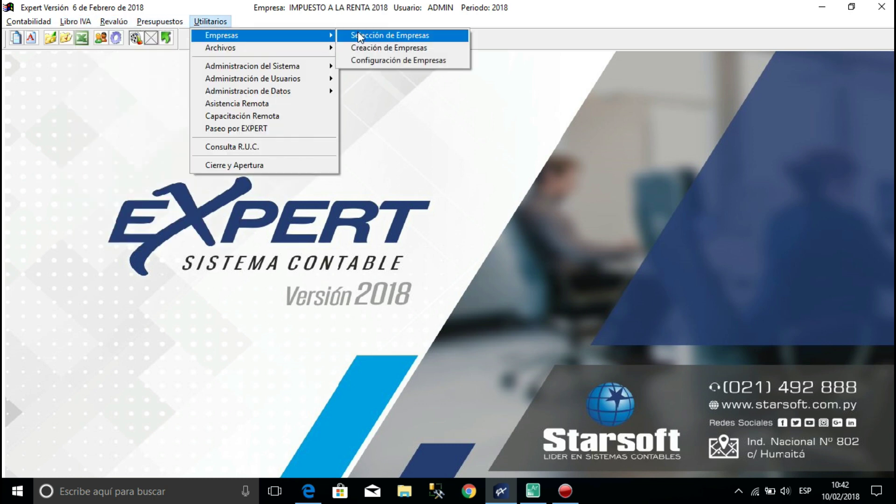
{"action": "left_click", "coordinate": [358, 32]}
{"action": "double_click", "coordinate": [417, 237]}
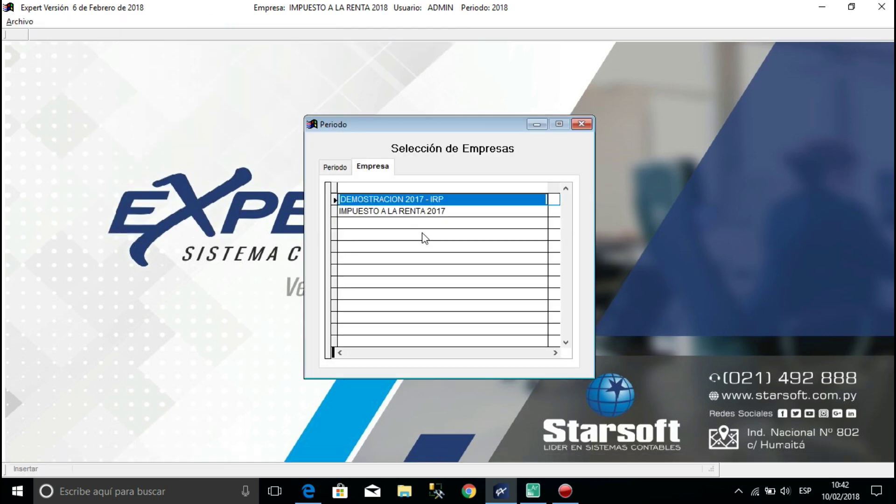
{"action": "left_click", "coordinate": [390, 198]}
{"action": "double_click", "coordinate": [390, 198]}
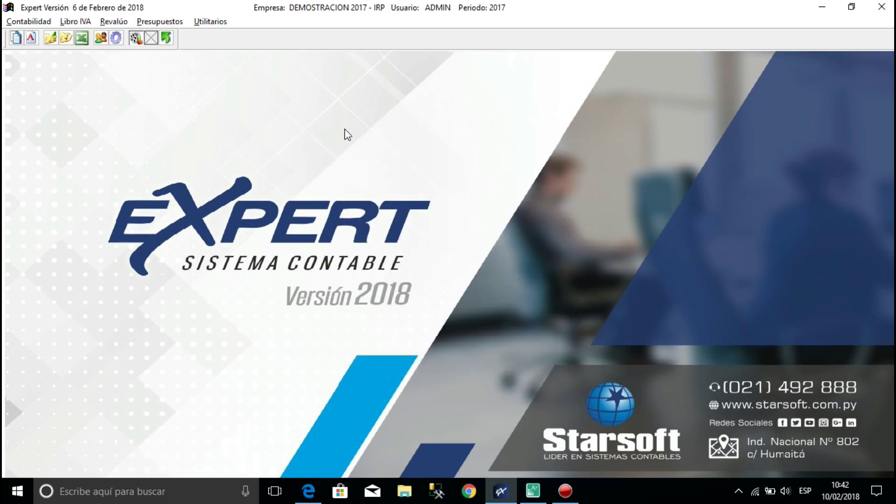
{"action": "left_click", "coordinate": [83, 19]}
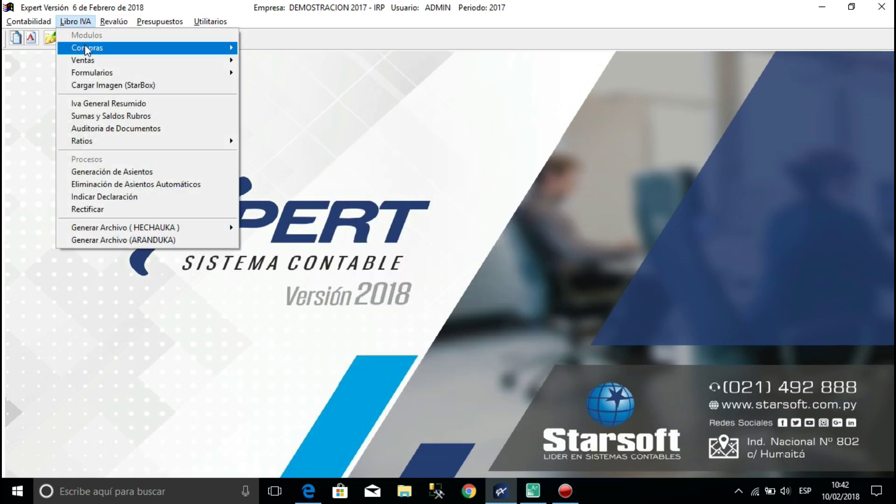
{"action": "mouse_move", "coordinate": [165, 49]}
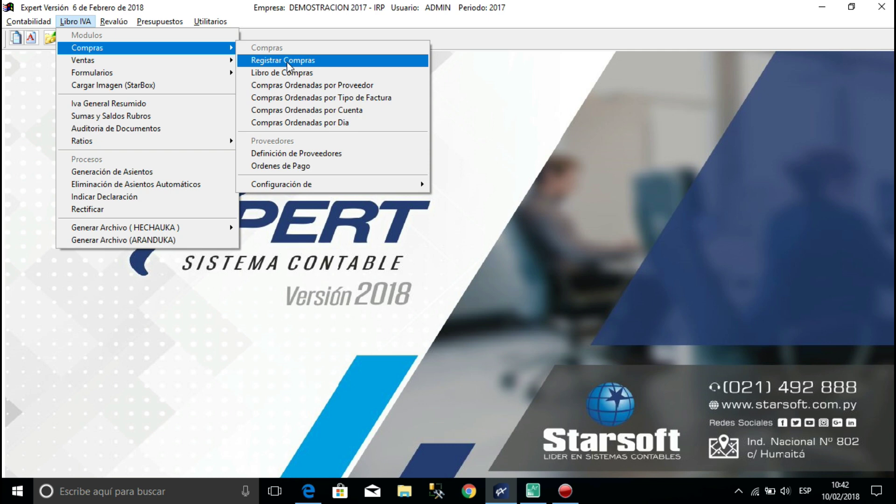
{"action": "left_click", "coordinate": [287, 63]}
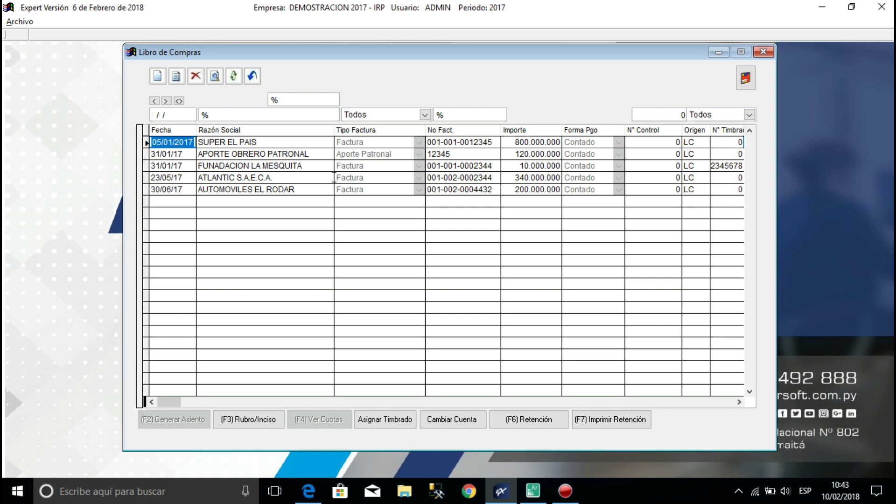
{"action": "left_click", "coordinate": [252, 76]}
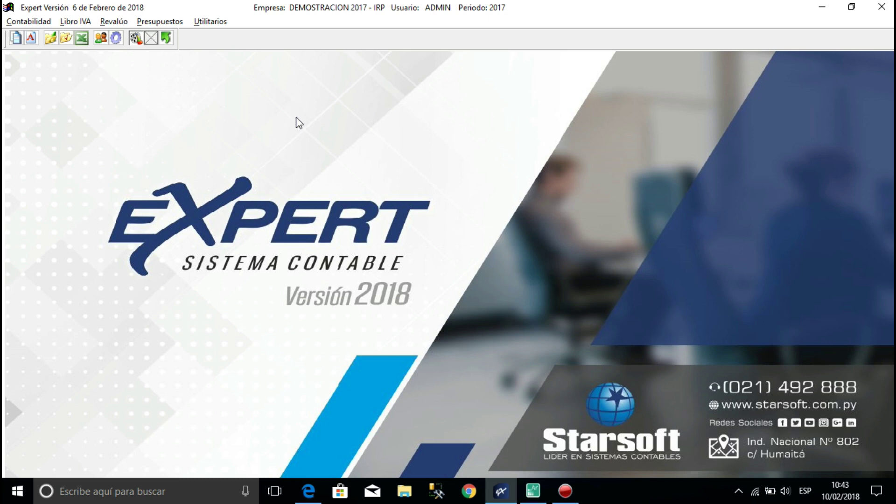
Step: Open Enlace Compra RetroActivo via Formulario 104 - I.R.P. > IRP V3 Retroactivo > V3 al V3 Actualizado > Compra
{"action": "left_click", "coordinate": [86, 21]}
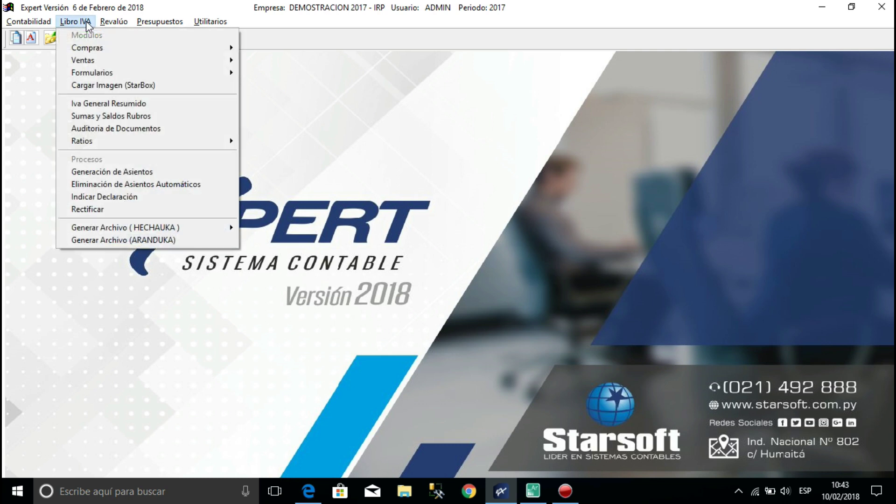
{"action": "mouse_move", "coordinate": [88, 75]}
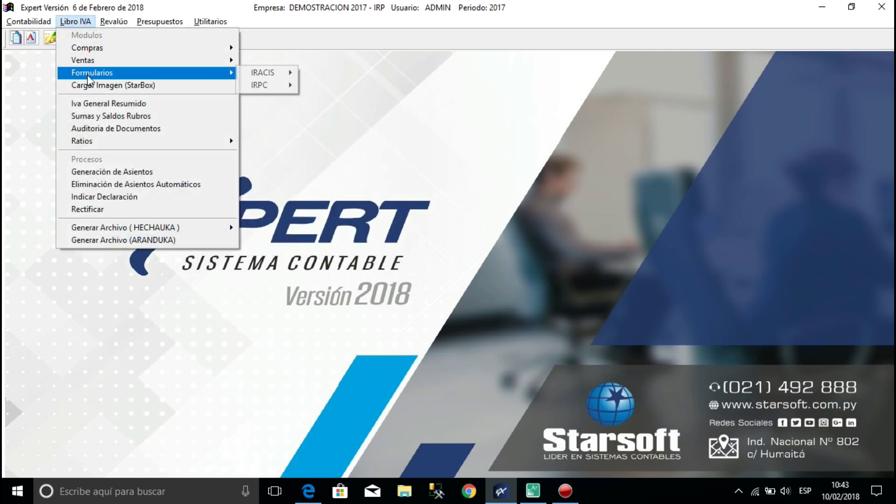
{"action": "mouse_move", "coordinate": [260, 75]}
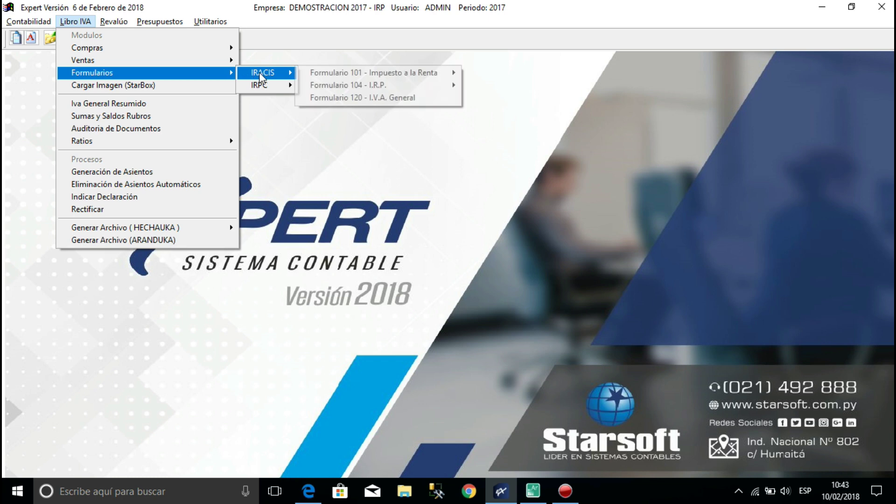
{"action": "mouse_move", "coordinate": [341, 85]}
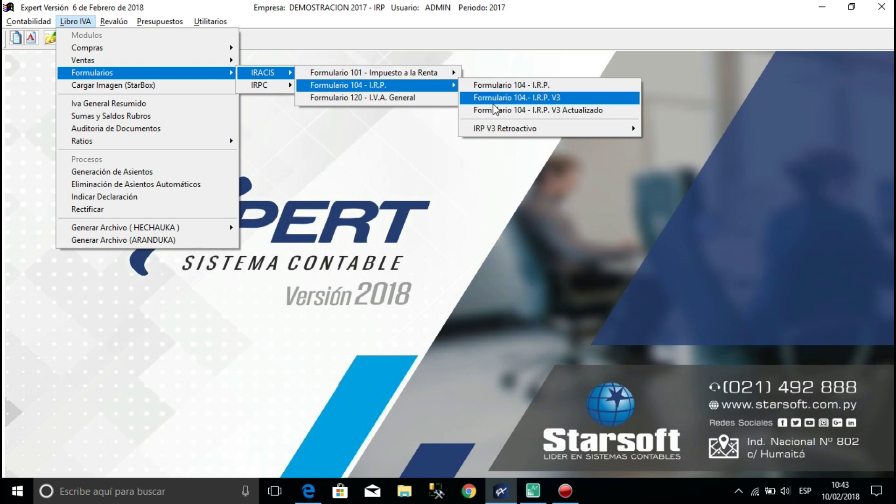
{"action": "mouse_move", "coordinate": [478, 129]}
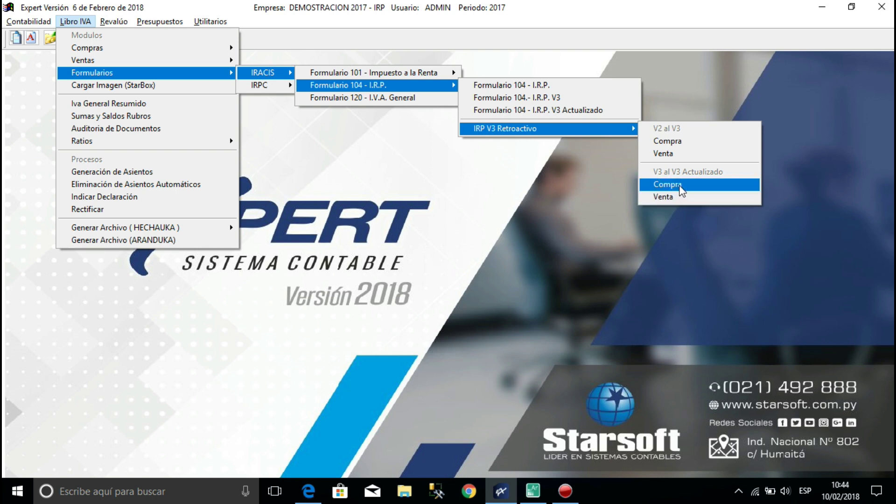
{"action": "left_click", "coordinate": [681, 189]}
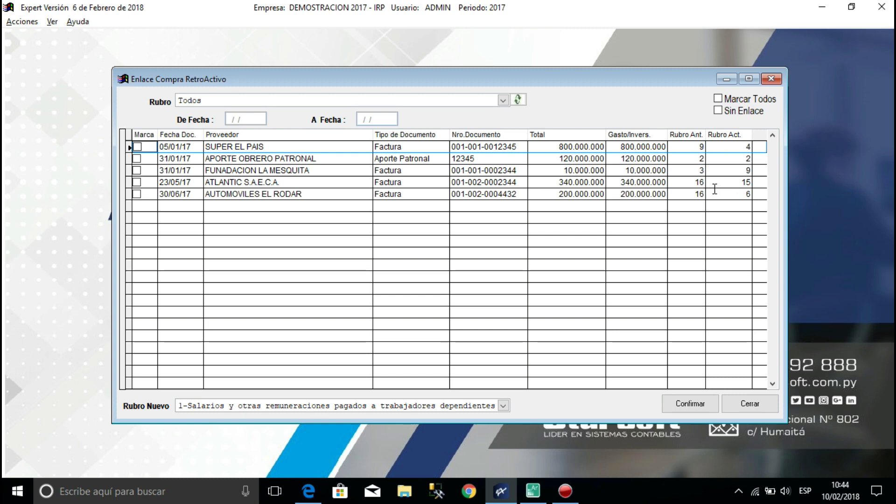
{"action": "left_click", "coordinate": [534, 491]}
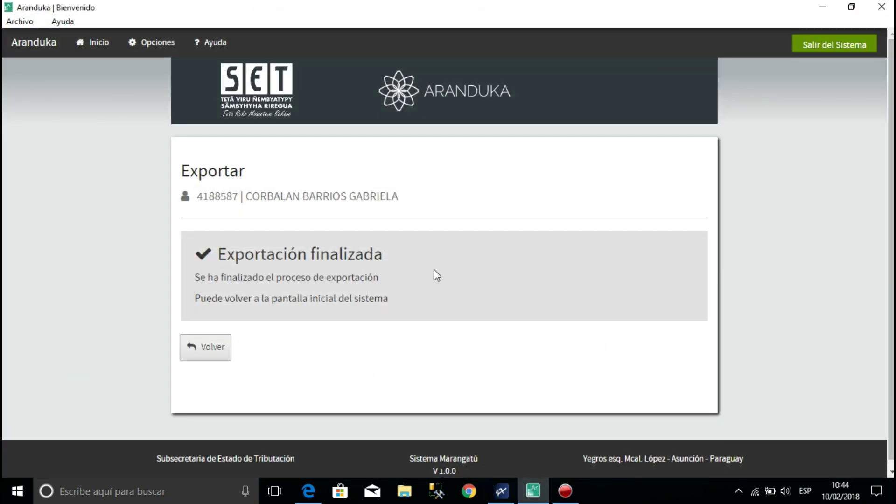
{"action": "left_click", "coordinate": [93, 42]}
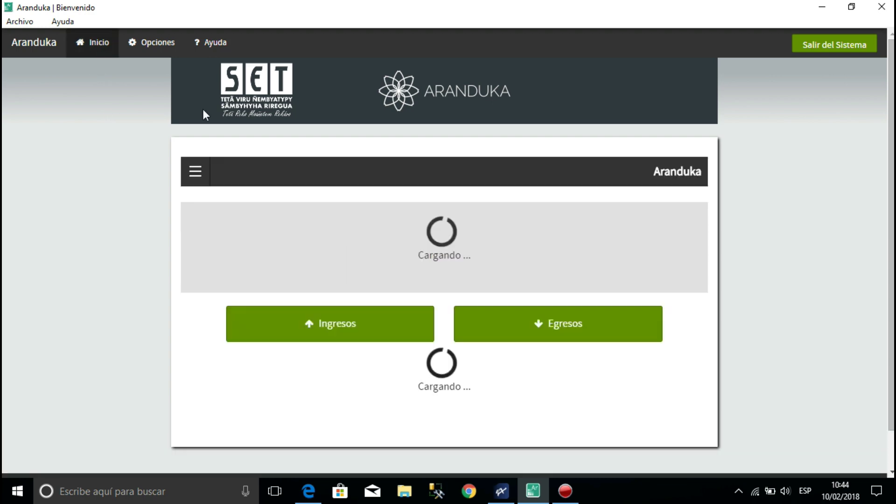
{"action": "left_click", "coordinate": [596, 280]}
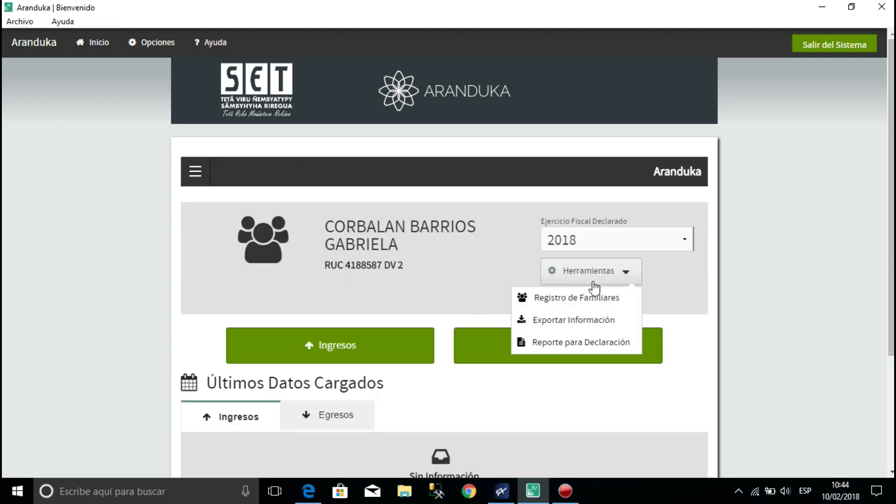
{"action": "left_click", "coordinate": [570, 343]}
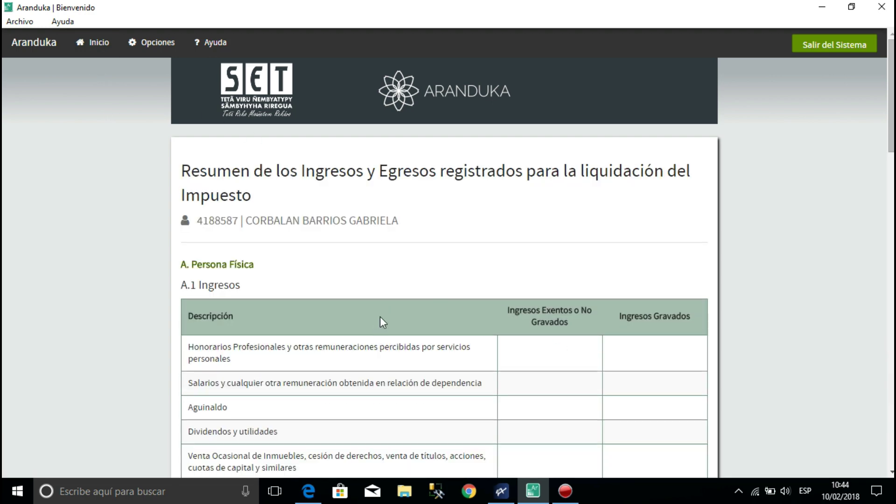
{"action": "scroll", "coordinate": [379, 319], "scroll_direction": "down", "scroll_amount": 1}
{"action": "scroll", "coordinate": [379, 321], "scroll_direction": "down", "scroll_amount": 1}
{"action": "scroll", "coordinate": [294, 287], "scroll_direction": "down", "scroll_amount": 3}
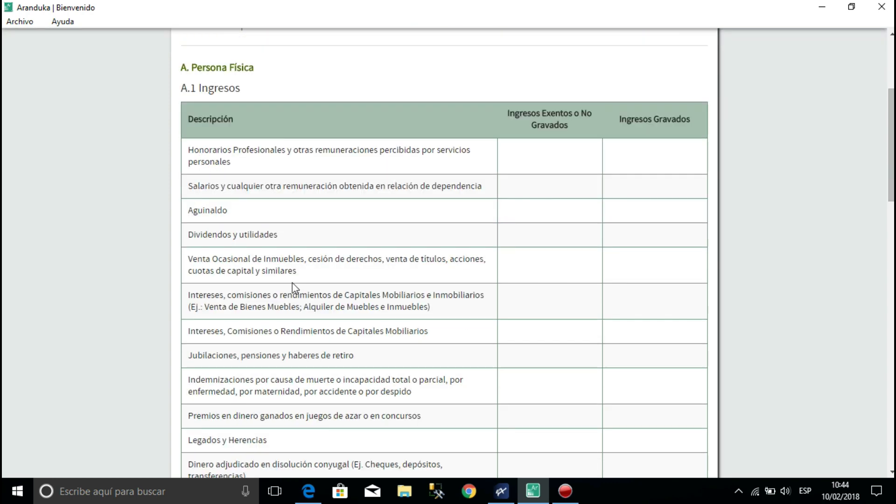
{"action": "scroll", "coordinate": [277, 289], "scroll_direction": "up", "scroll_amount": 2}
{"action": "left_click", "coordinate": [502, 491]}
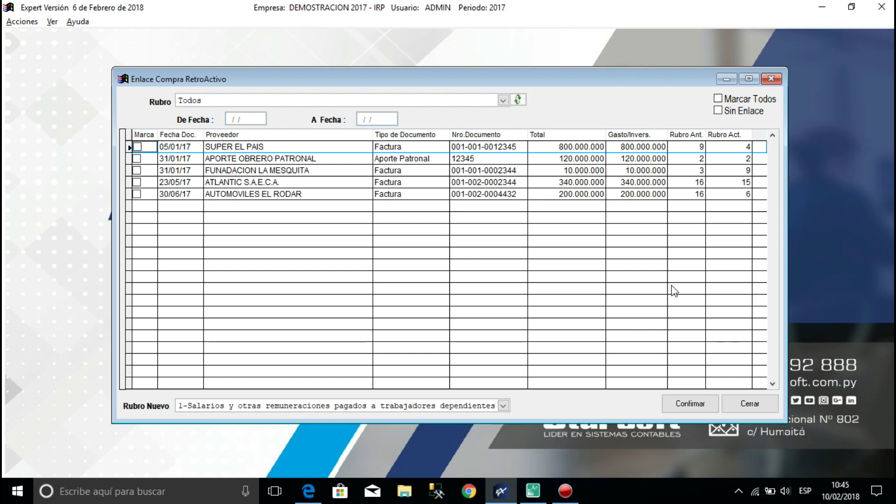
Step: Close the purchase linking window and open Configuración de Empresas through to the Irp dialog
{"action": "left_click", "coordinate": [749, 403]}
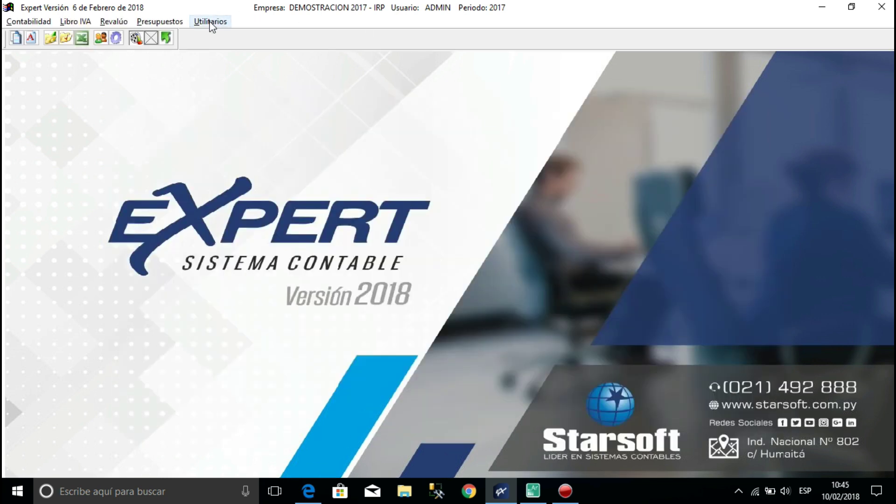
{"action": "left_click", "coordinate": [210, 21]}
{"action": "mouse_move", "coordinate": [244, 41]}
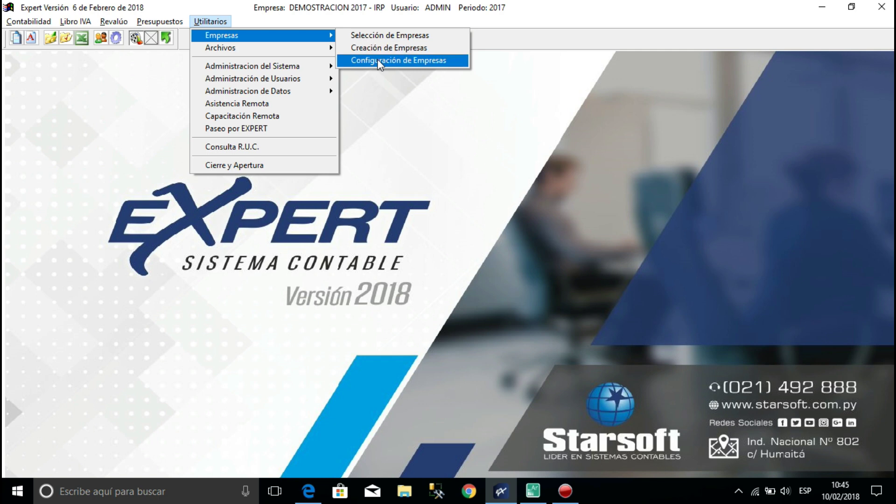
{"action": "left_click", "coordinate": [396, 60]}
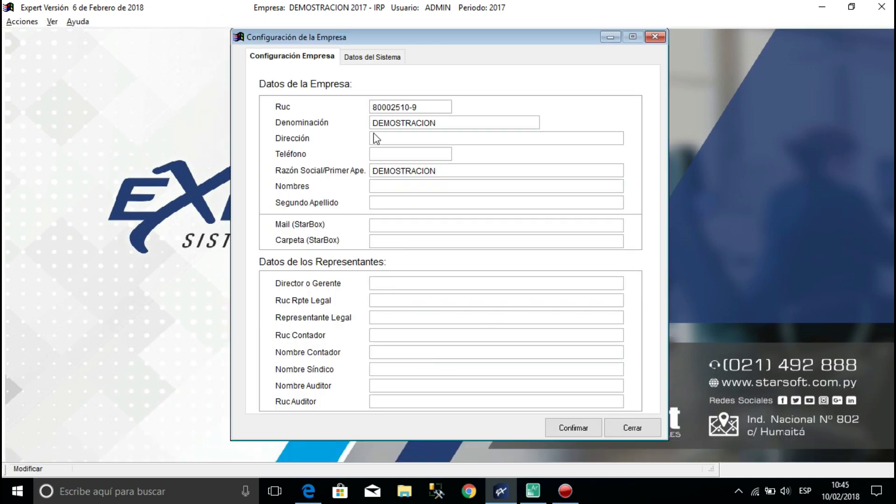
{"action": "left_click", "coordinate": [369, 57]}
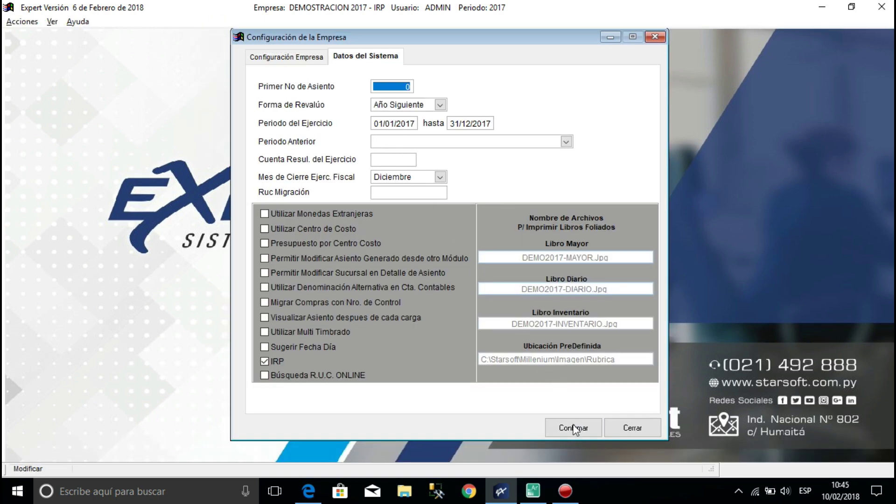
{"action": "left_click", "coordinate": [574, 429]}
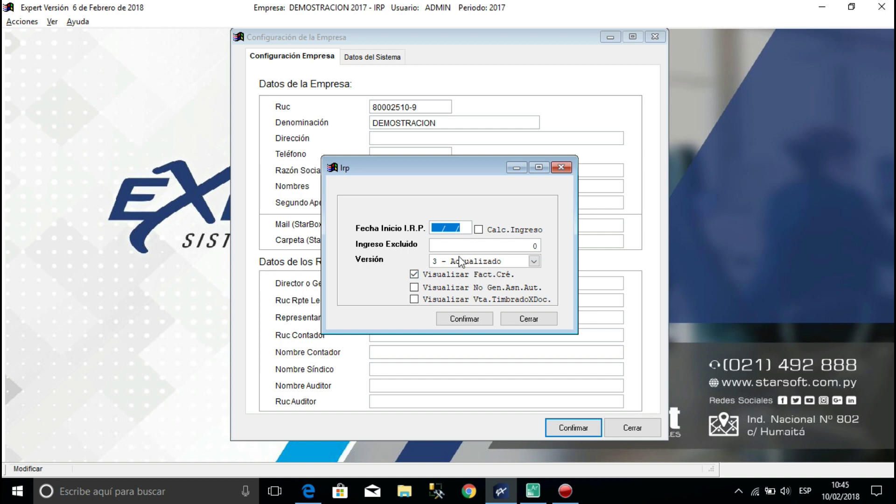
Step: Set Irp Versión to 3 - Actualizado and confirm the Irp and Anexos del Exportador dialogs
{"action": "left_click", "coordinate": [534, 262]}
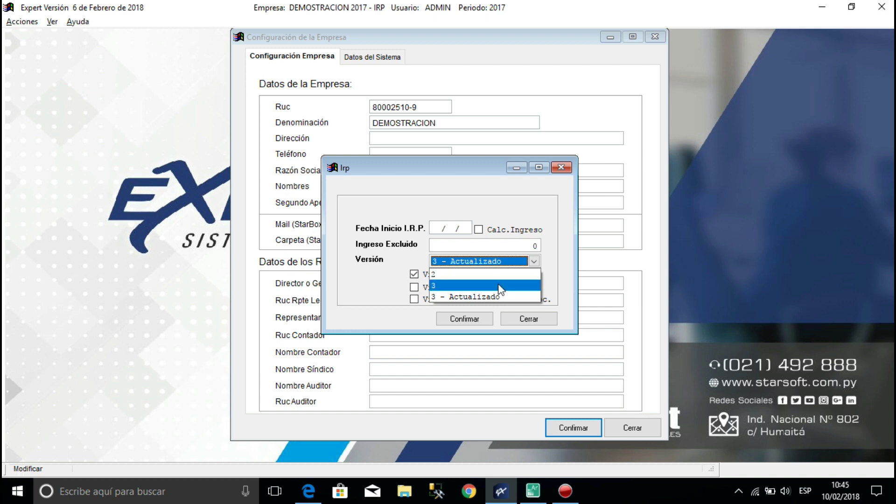
{"action": "left_click", "coordinate": [445, 286]}
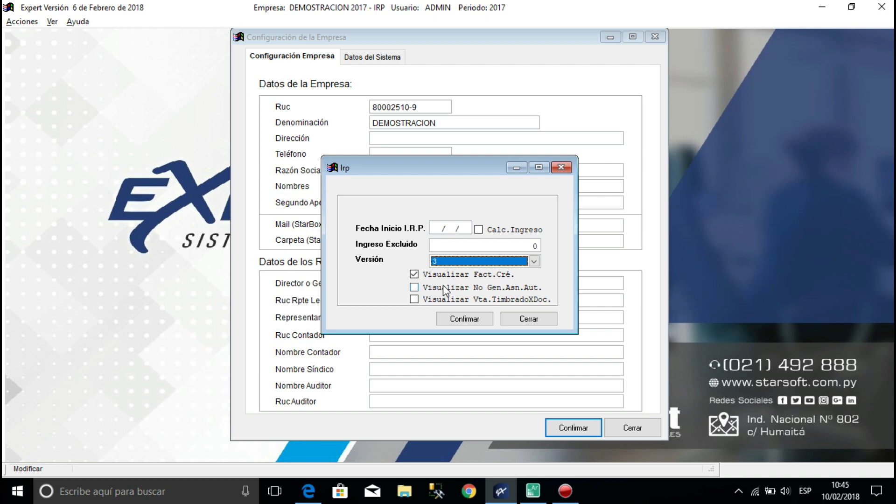
{"action": "left_click", "coordinate": [455, 262]}
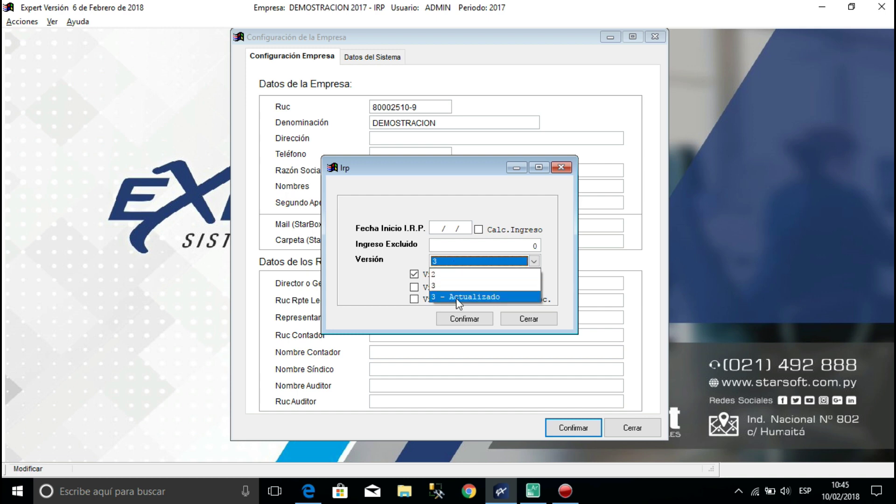
{"action": "left_click", "coordinate": [487, 297]}
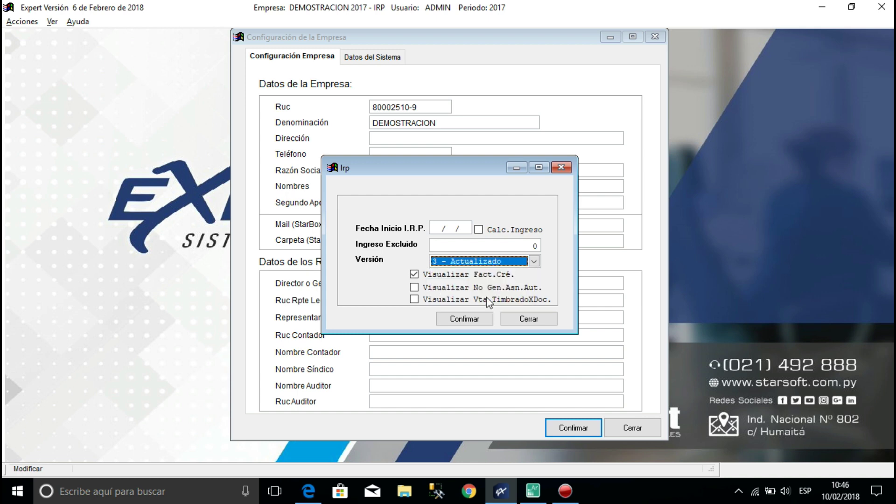
{"action": "left_click", "coordinate": [466, 319]}
{"action": "left_click", "coordinate": [482, 316]}
{"action": "left_click", "coordinate": [71, 23]}
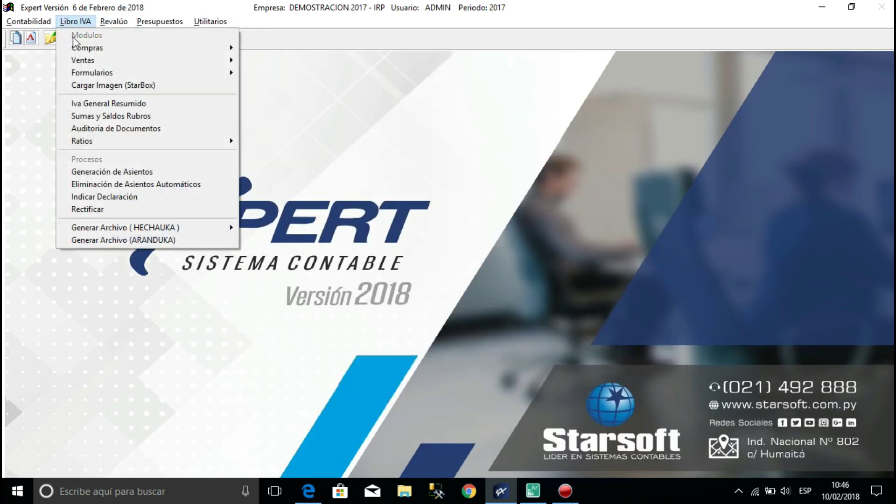
{"action": "mouse_move", "coordinate": [129, 75]}
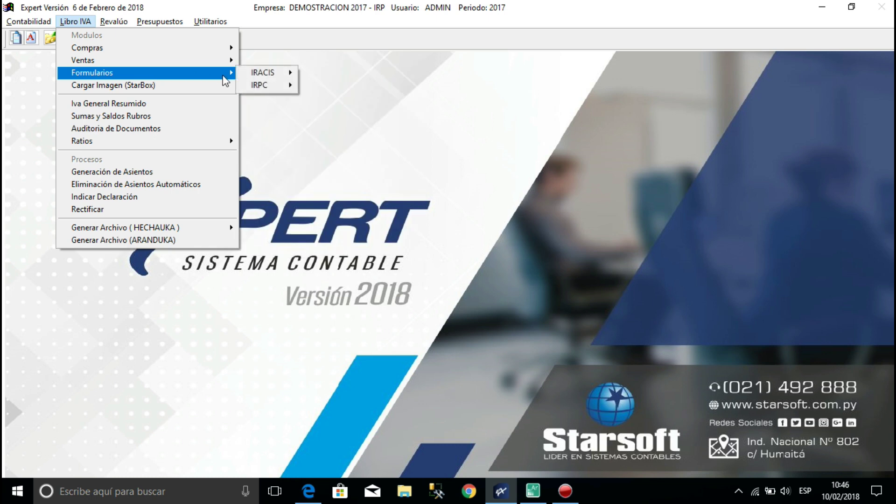
{"action": "mouse_move", "coordinate": [270, 73]}
{"action": "mouse_move", "coordinate": [360, 87]}
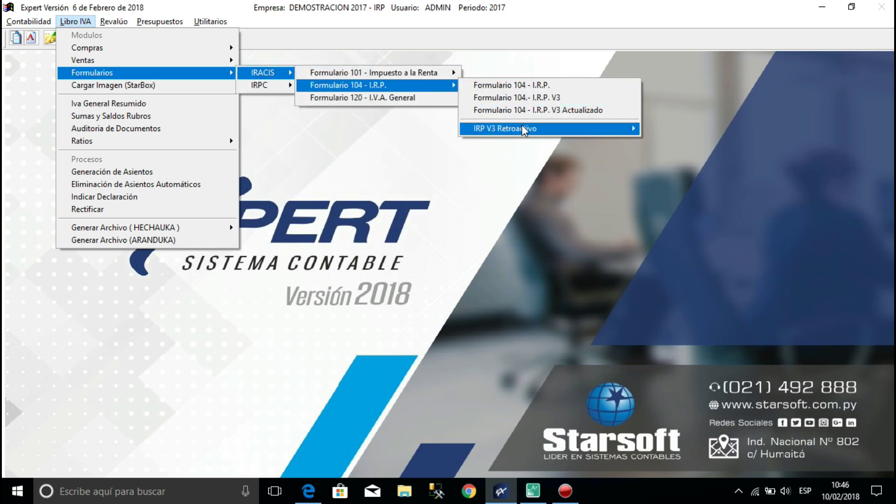
{"action": "mouse_move", "coordinate": [577, 130]}
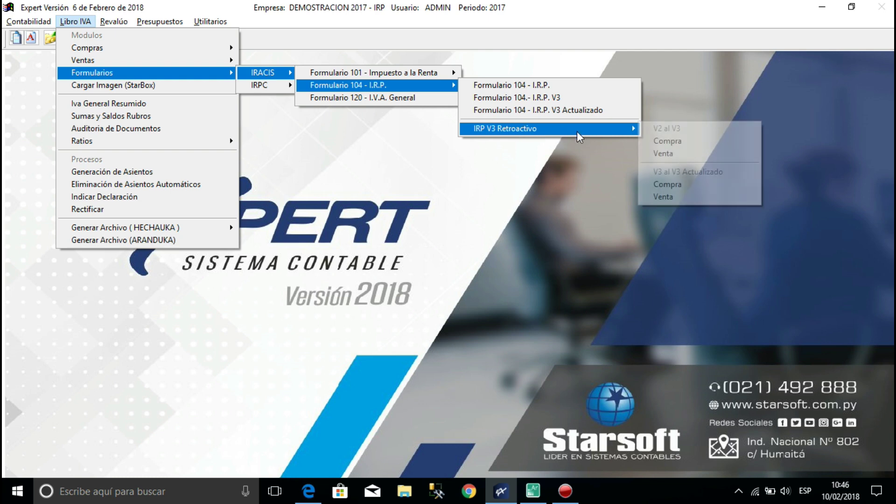
{"action": "left_click", "coordinate": [664, 183]}
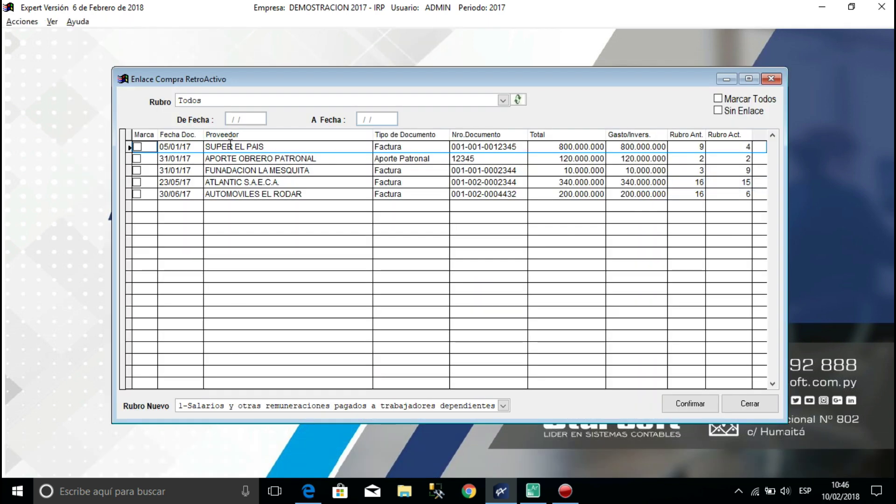
{"action": "left_click", "coordinate": [502, 100]}
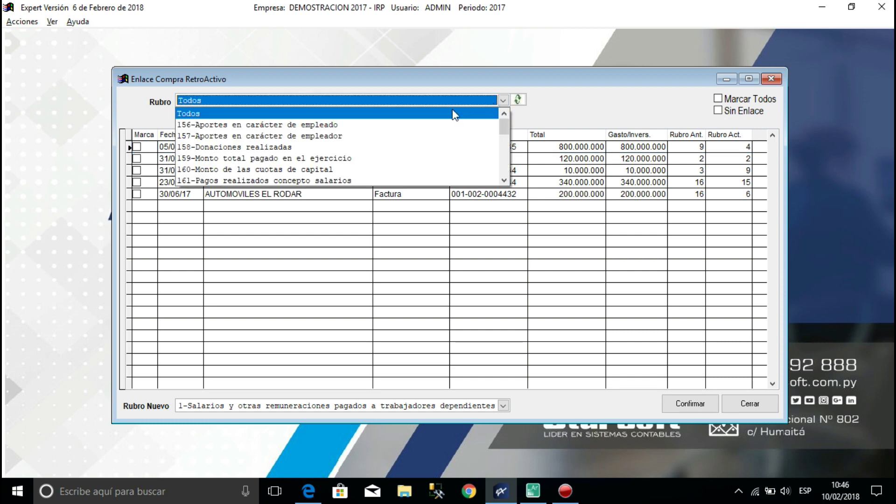
{"action": "left_click", "coordinate": [288, 125]}
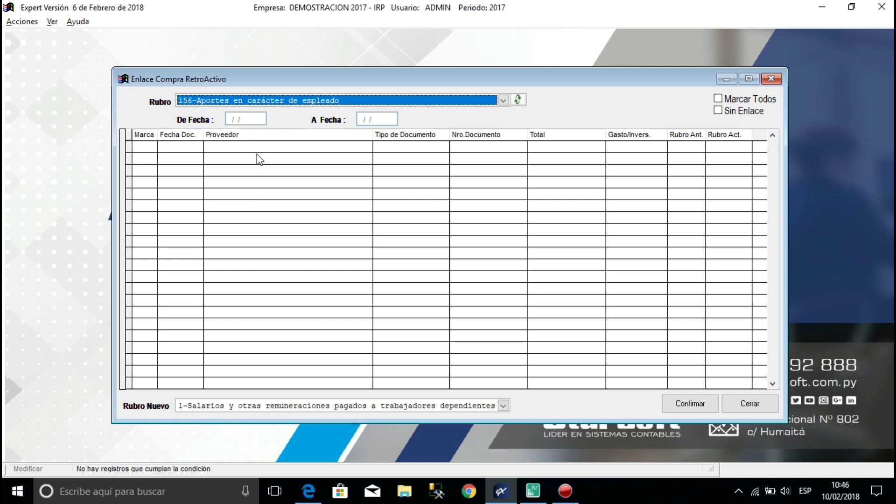
{"action": "left_click", "coordinate": [771, 79]}
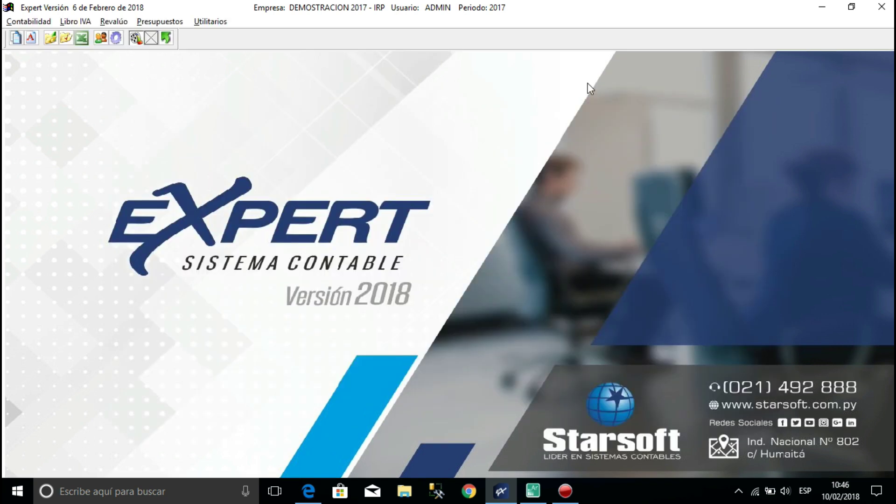
{"action": "left_click", "coordinate": [211, 22]}
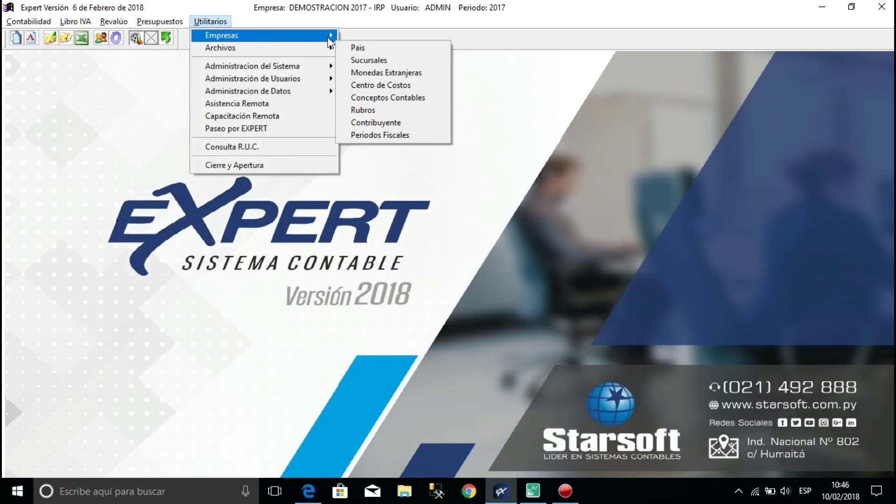
Step: Revert the company's Irp Versión to 3 in Configuración de Empresas and confirm both dialogs
{"action": "mouse_move", "coordinate": [326, 36]}
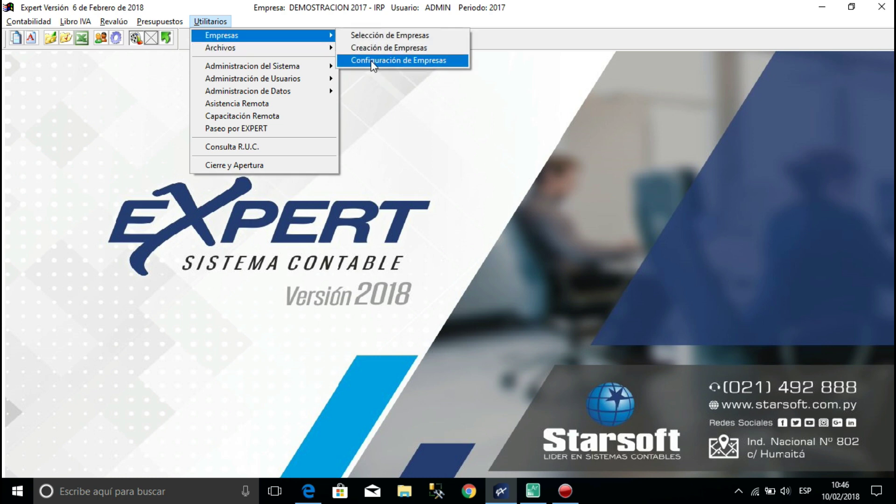
{"action": "left_click", "coordinate": [373, 60]}
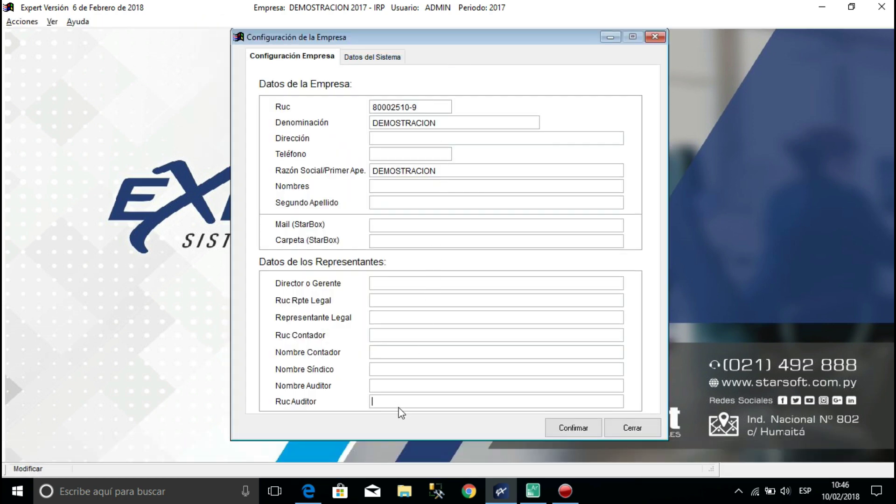
{"action": "key", "text": "ctrl+Tab"}
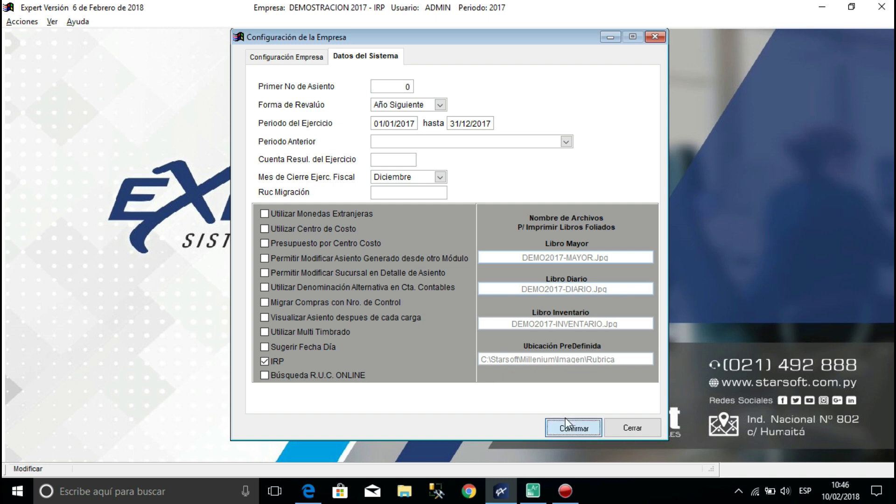
{"action": "left_click", "coordinate": [568, 428]}
{"action": "left_click", "coordinate": [498, 262]}
{"action": "left_click", "coordinate": [474, 285]}
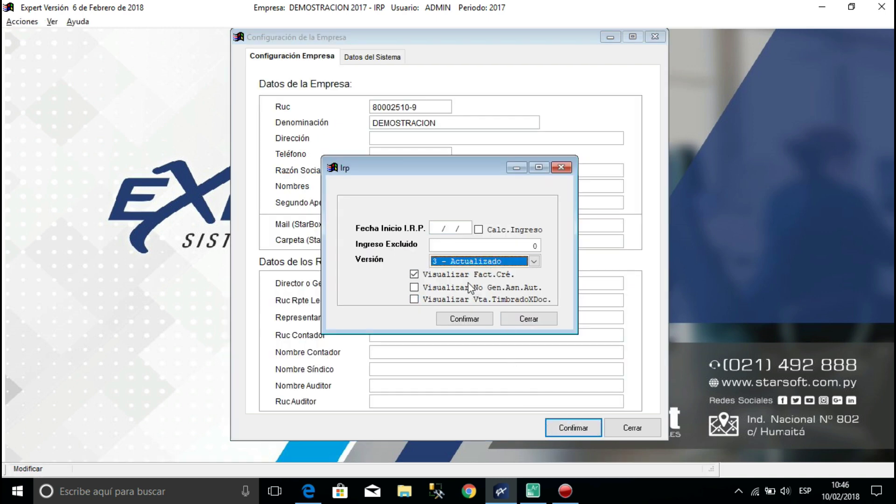
{"action": "left_click", "coordinate": [470, 322]}
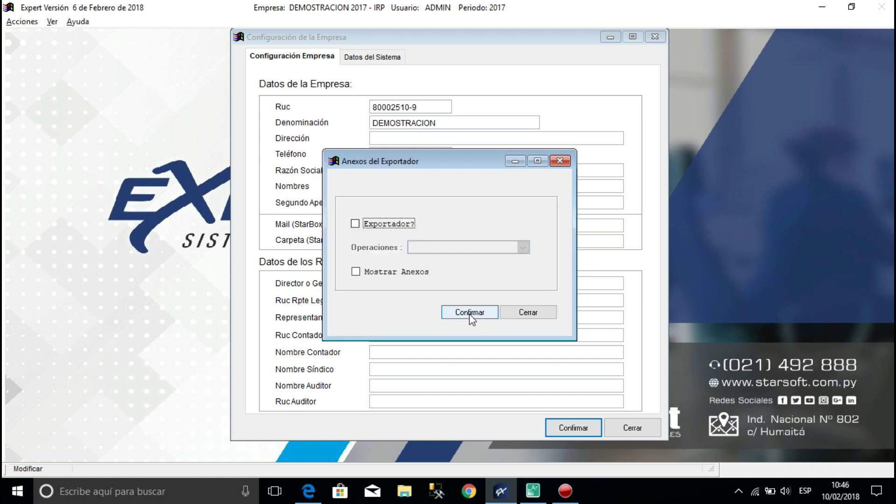
{"action": "left_click", "coordinate": [470, 321]}
Step: Open the Libro de Compras register via Libro IVA > Compras > Registrar Compras
{"action": "left_click", "coordinate": [72, 22]}
{"action": "mouse_move", "coordinate": [85, 48]}
{"action": "left_click", "coordinate": [267, 61]}
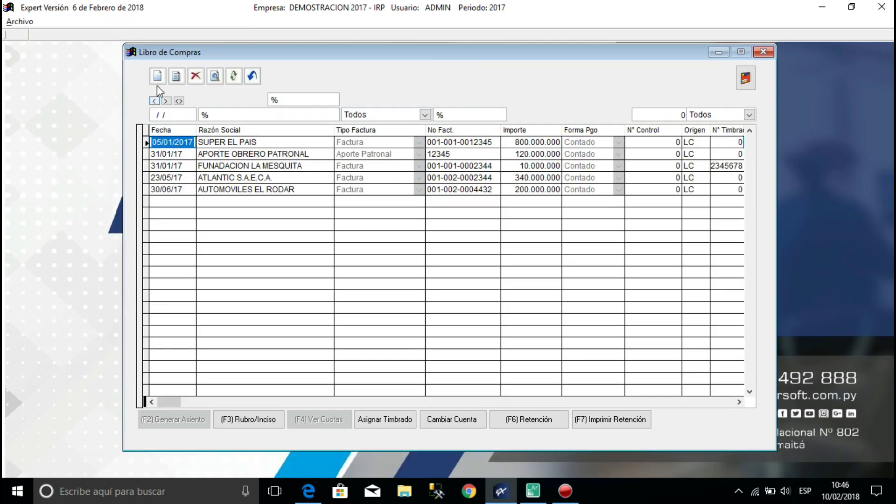
{"action": "left_click", "coordinate": [157, 65]}
{"action": "key", "text": "Return"}
{"action": "key", "text": "Return"}
{"action": "key", "text": "Return"}
{"action": "key", "text": "Return"}
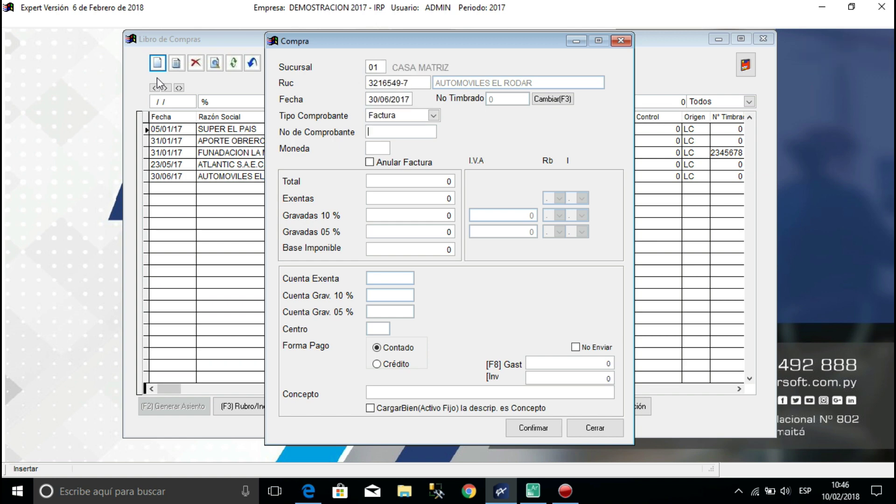
{"action": "type", "text": "001-123-0000013"}
{"action": "key", "text": "Return"}
{"action": "key", "text": "Return"}
{"action": "key", "text": "Return"}
{"action": "key", "text": "Return"}
{"action": "key", "text": "Return"}
{"action": "type", "text": "500.000"}
{"action": "key", "text": "Return"}
{"action": "key", "text": "Return"}
{"action": "key", "text": "Return"}
{"action": "key", "text": "Return"}
{"action": "key", "text": "Return"}
{"action": "key", "text": "Return"}
{"action": "key", "text": "Return"}
{"action": "key", "text": "Return"}
{"action": "key", "text": "Return"}
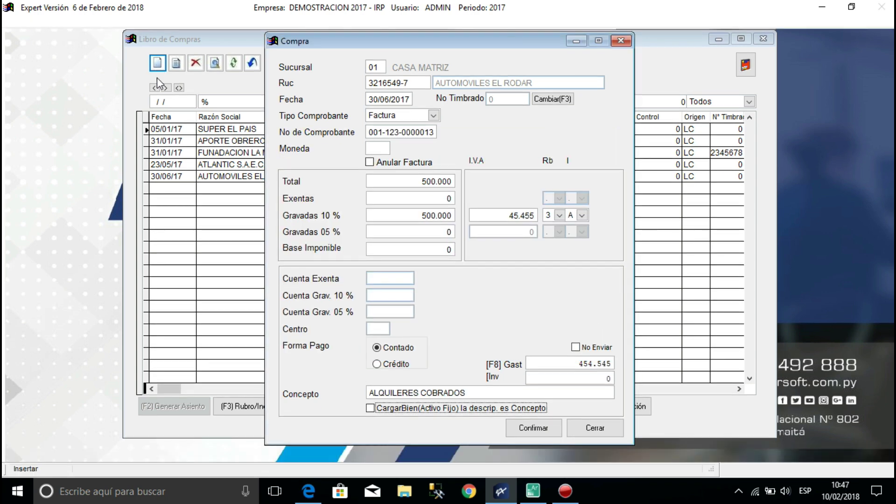
{"action": "key", "text": "Return"}
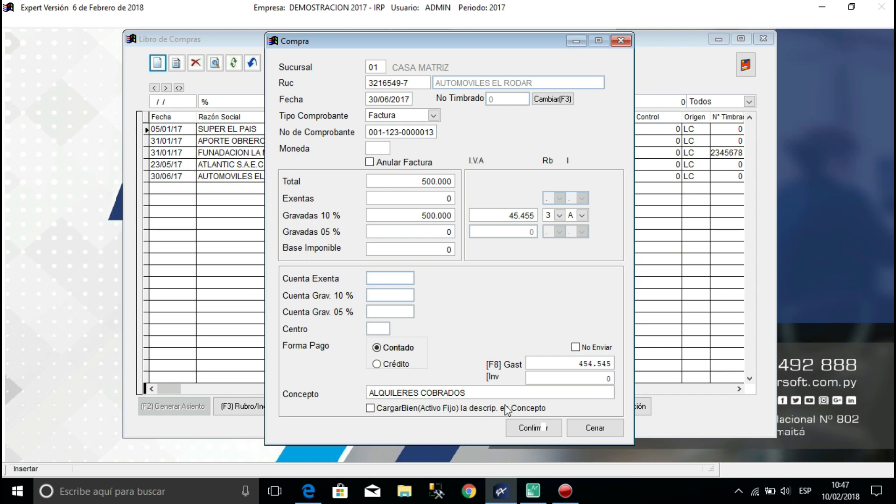
{"action": "left_click", "coordinate": [532, 427]}
Step: Assign 454.545 as Gastos to inciso 156 Aportes en carácter de empleado and save the purchase
{"action": "left_click", "coordinate": [240, 184]}
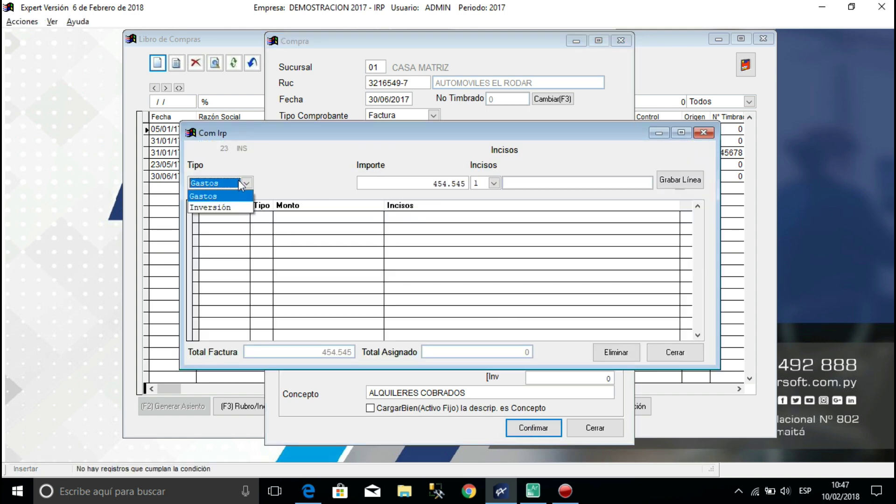
{"action": "left_click", "coordinate": [228, 196]}
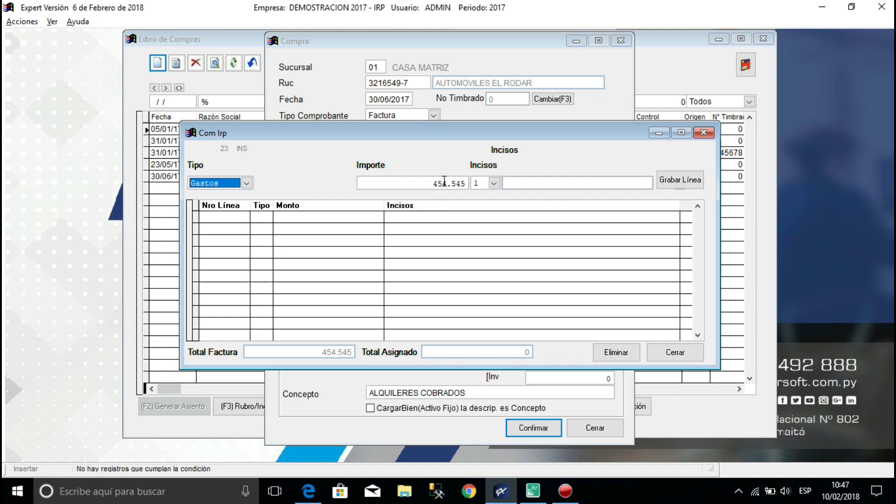
{"action": "key", "text": "Tab"}
{"action": "left_click", "coordinate": [493, 183]}
{"action": "left_click", "coordinate": [728, 196]}
{"action": "left_click", "coordinate": [729, 197]}
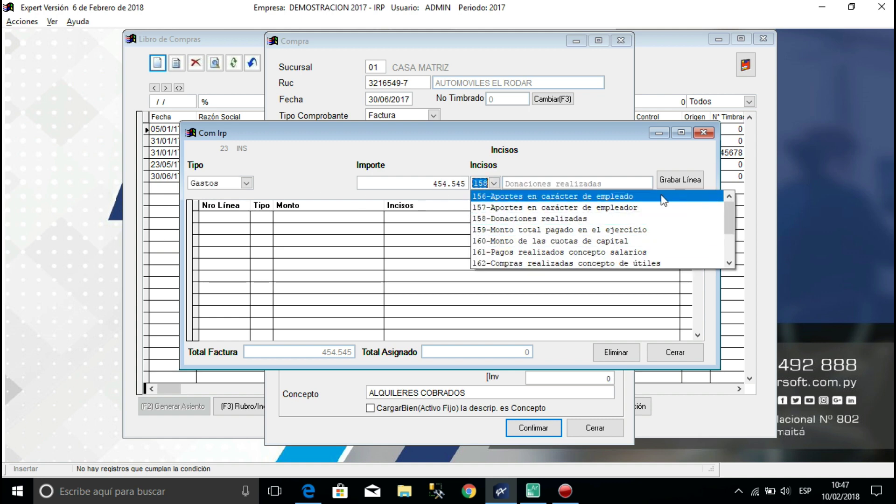
{"action": "left_click", "coordinate": [662, 196]}
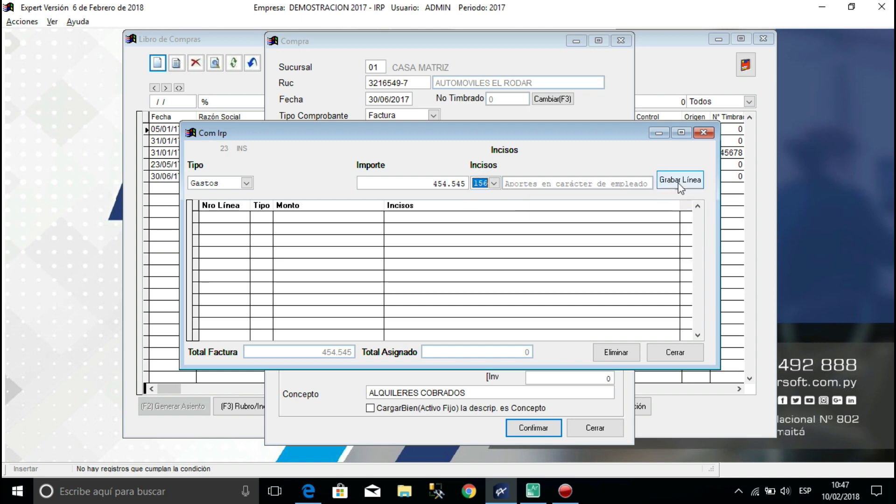
{"action": "left_click", "coordinate": [679, 181]}
{"action": "left_click", "coordinate": [677, 354]}
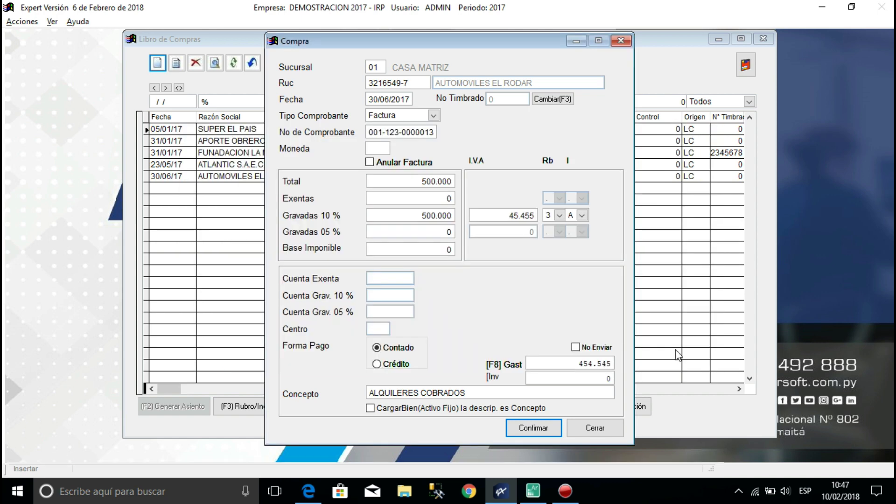
{"action": "left_click", "coordinate": [591, 426]}
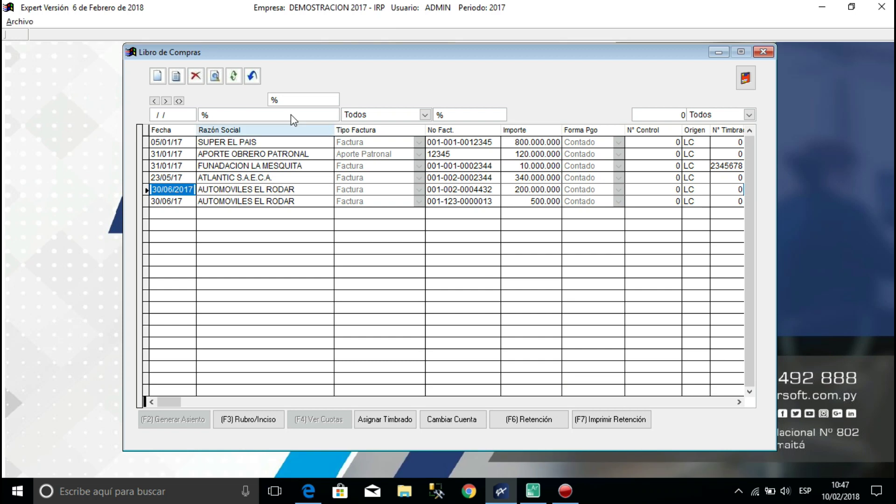
{"action": "left_click", "coordinate": [253, 75]}
{"action": "left_click", "coordinate": [75, 22]}
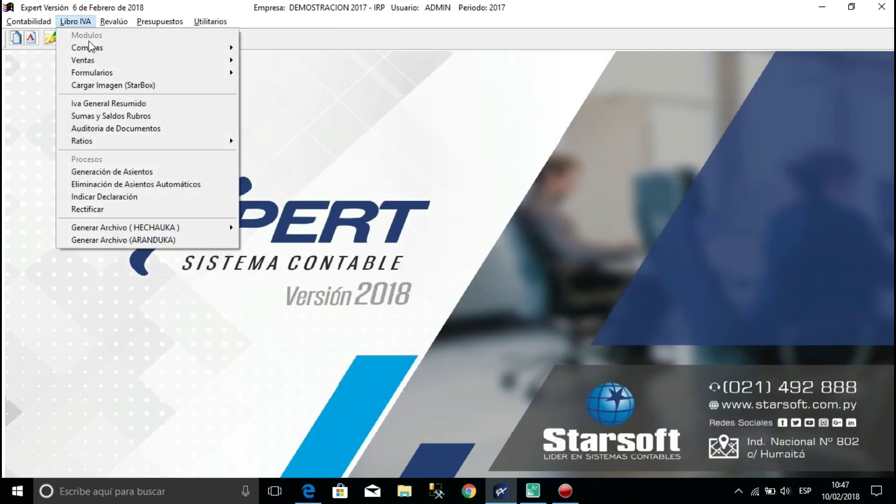
{"action": "mouse_move", "coordinate": [99, 57]}
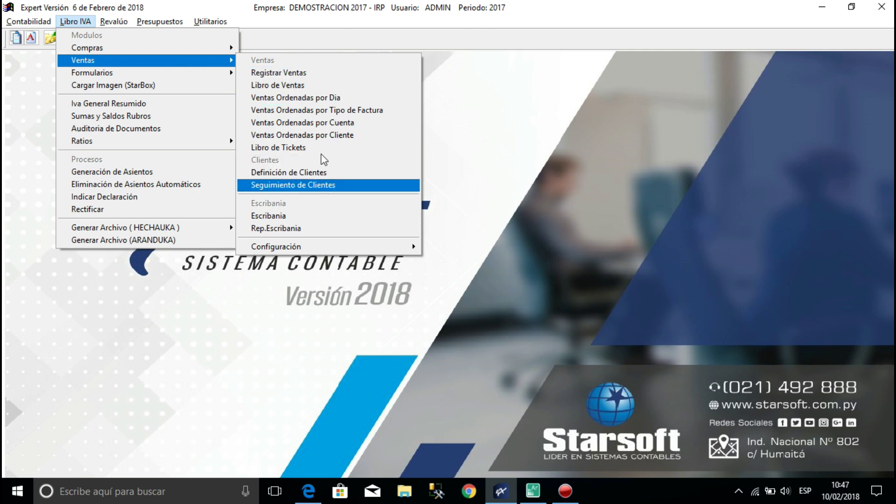
{"action": "mouse_move", "coordinate": [211, 72]}
{"action": "mouse_move", "coordinate": [266, 72]}
{"action": "mouse_move", "coordinate": [368, 85]}
{"action": "mouse_move", "coordinate": [494, 127]}
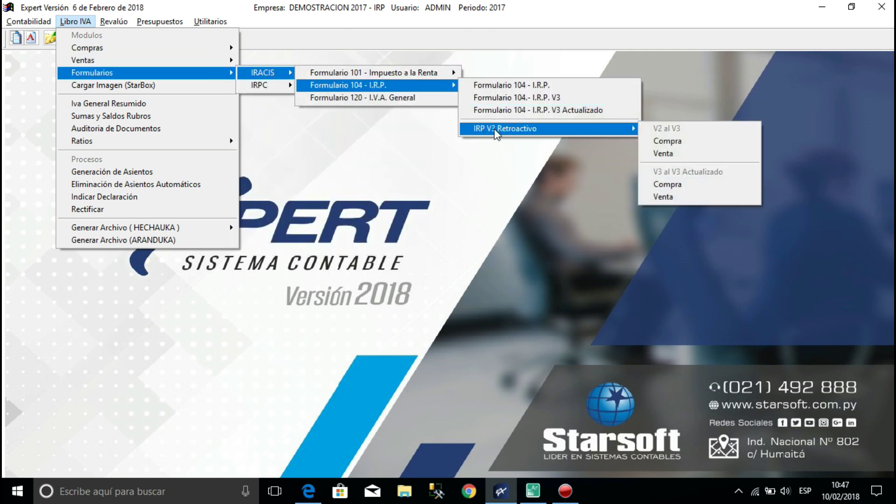
{"action": "left_click", "coordinate": [663, 185]}
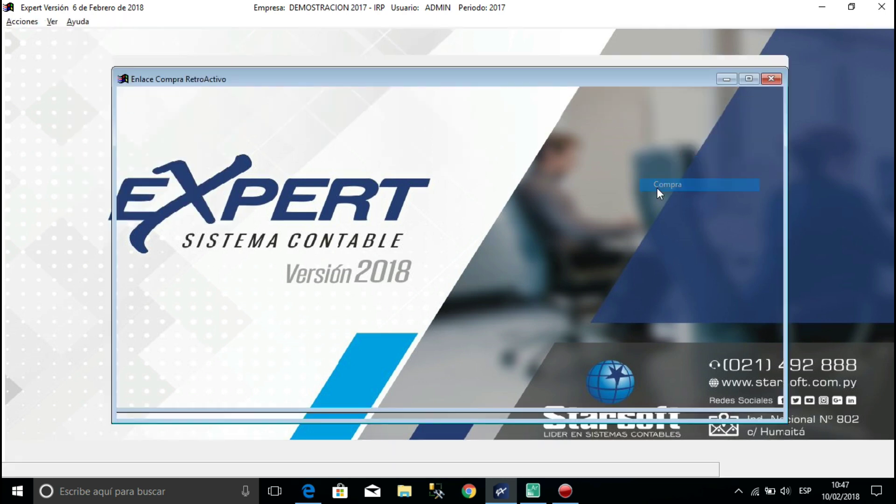
{"action": "left_click", "coordinate": [503, 100]}
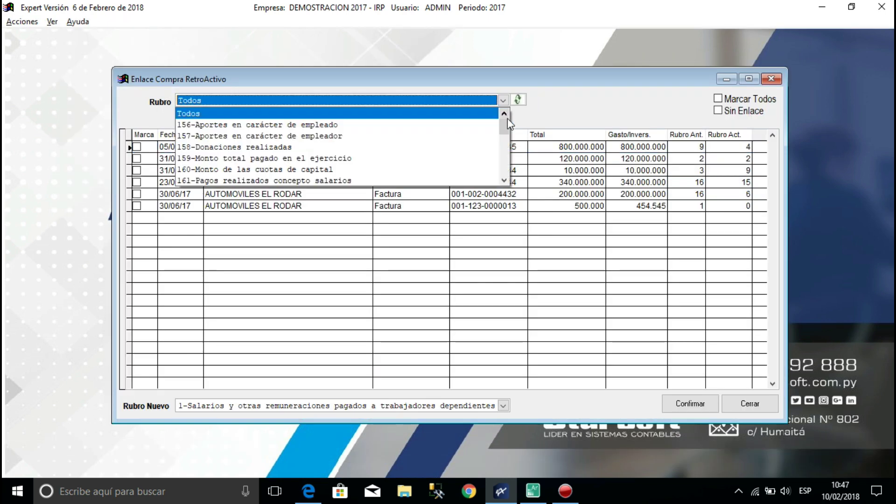
{"action": "left_click", "coordinate": [387, 125]}
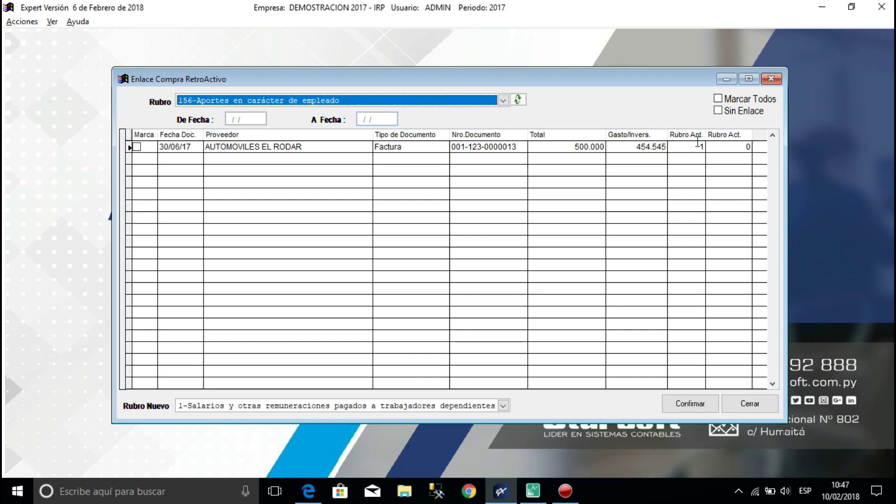
{"action": "left_click", "coordinate": [742, 149]}
{"action": "left_click", "coordinate": [749, 404]}
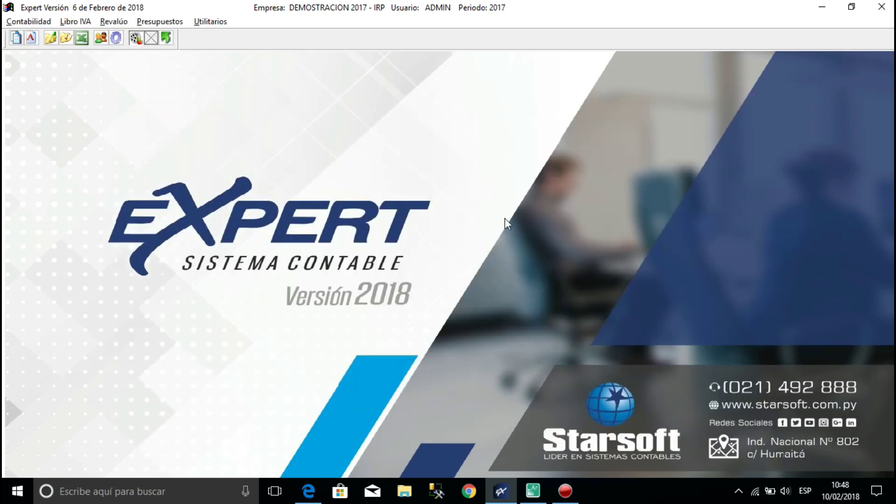
Step: In Configuración de Empresas, change Irp Versión to 3 - Actualizado and confirm the Irp and Anexos dialogs
{"action": "left_click", "coordinate": [217, 24]}
{"action": "mouse_move", "coordinate": [238, 34]}
{"action": "left_click", "coordinate": [382, 59]}
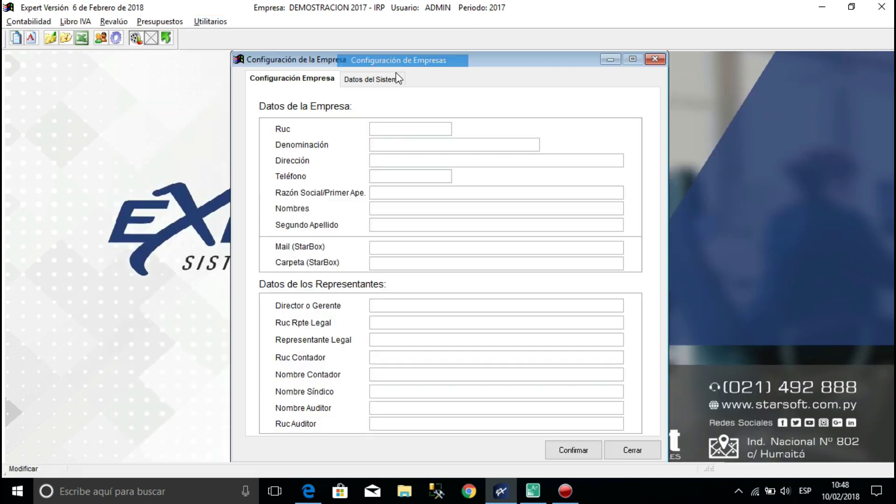
{"action": "left_click", "coordinate": [365, 58]}
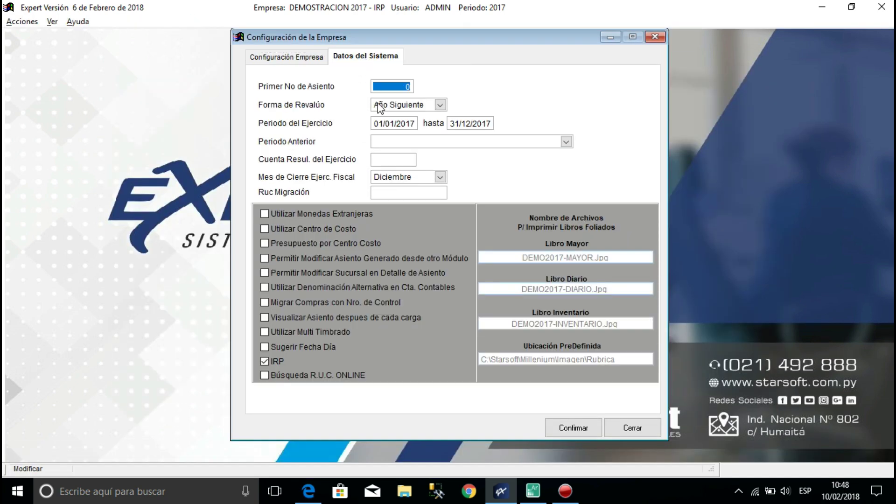
{"action": "left_click", "coordinate": [574, 428]}
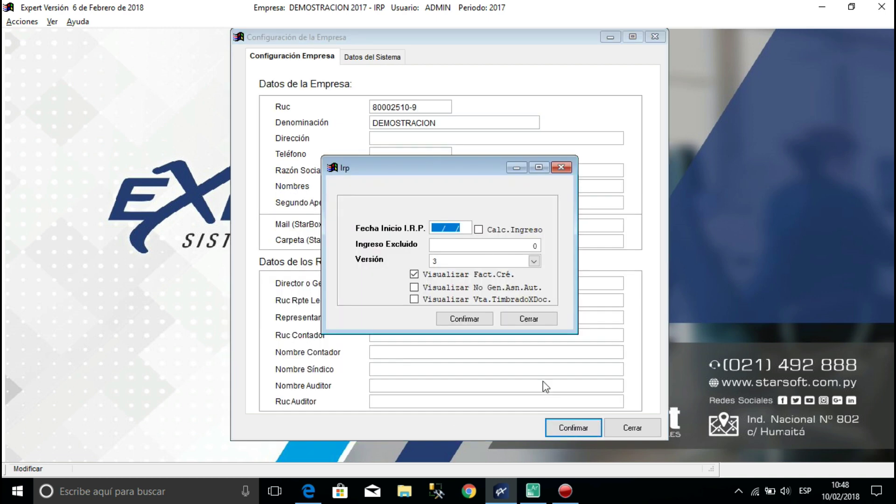
{"action": "left_click", "coordinate": [451, 259]}
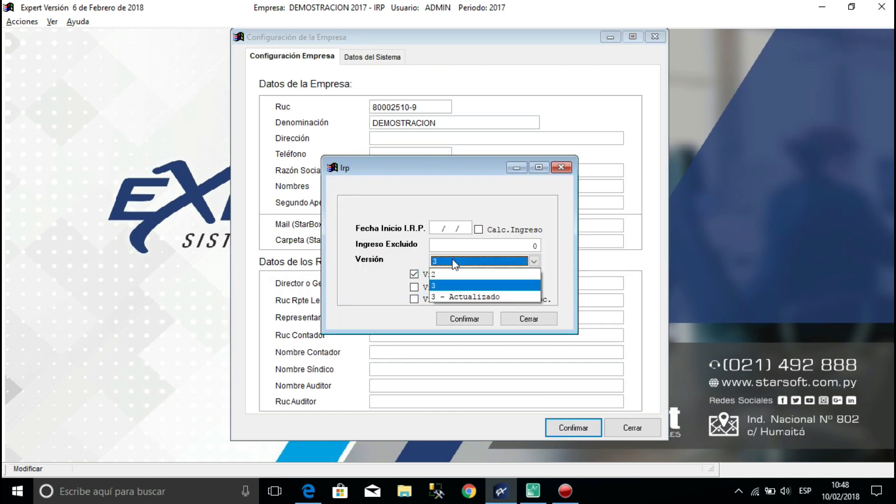
{"action": "left_click", "coordinate": [464, 297]}
{"action": "left_click", "coordinate": [466, 319]}
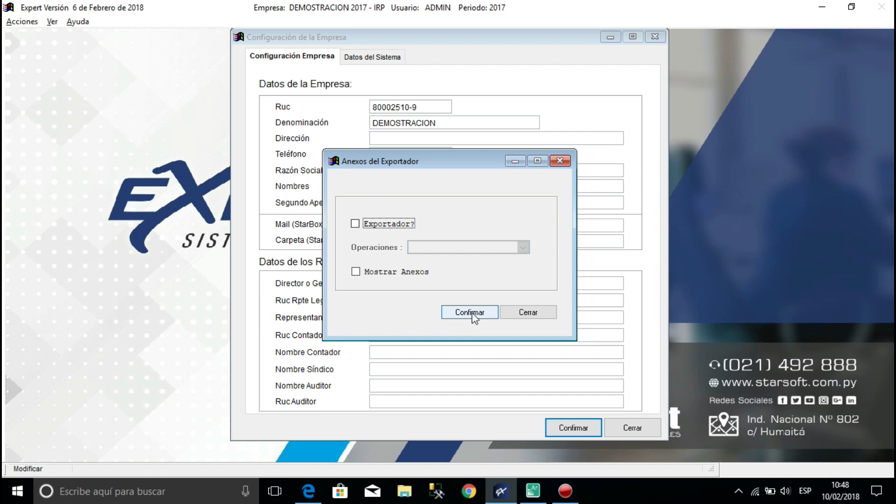
{"action": "left_click", "coordinate": [469, 314]}
{"action": "left_click", "coordinate": [76, 21]}
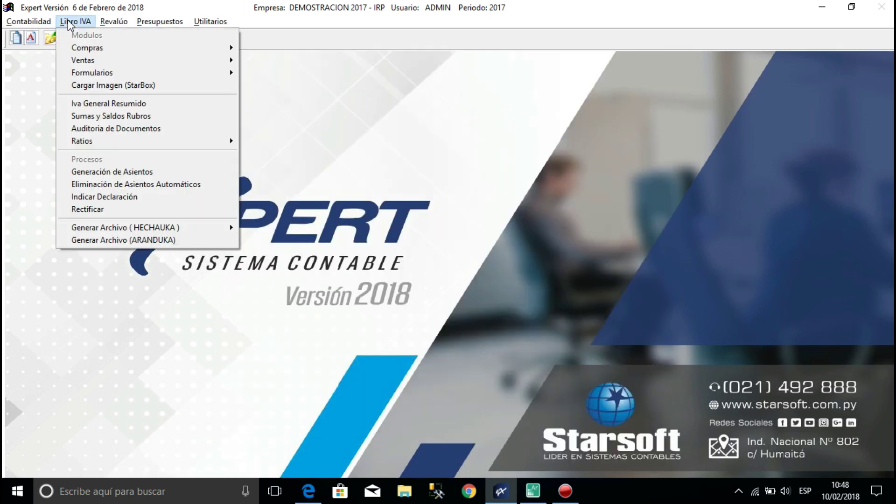
Step: Open the V3 al V3 Actualizado purchase relinking and filter by rubro 156-Aportes en carácter de empleado
{"action": "mouse_move", "coordinate": [154, 73]}
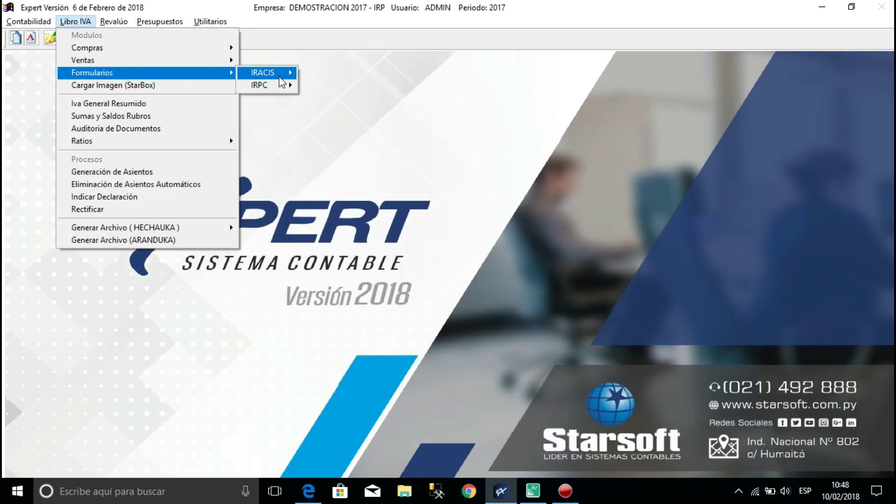
{"action": "mouse_move", "coordinate": [280, 73]}
{"action": "mouse_move", "coordinate": [351, 90]}
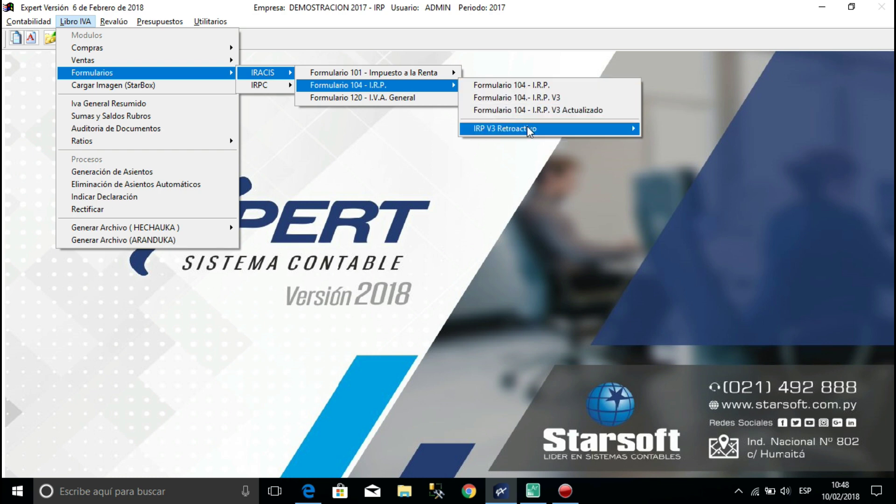
{"action": "mouse_move", "coordinate": [528, 130]}
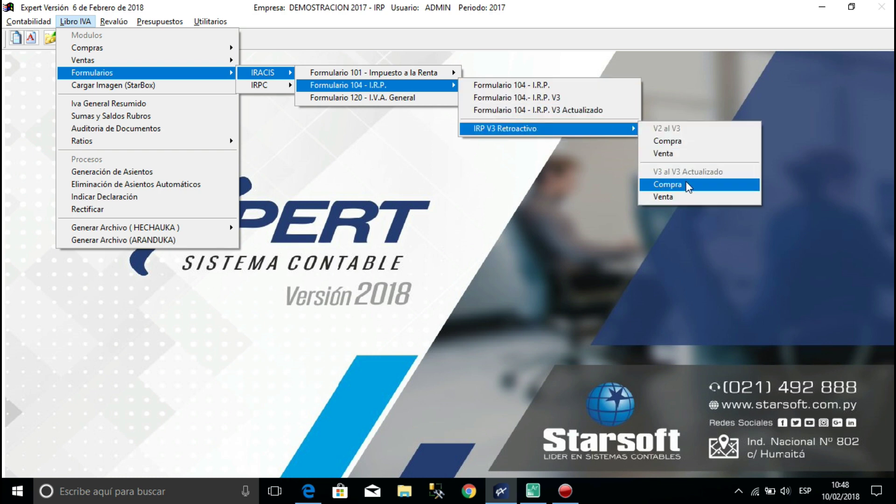
{"action": "left_click", "coordinate": [690, 185]}
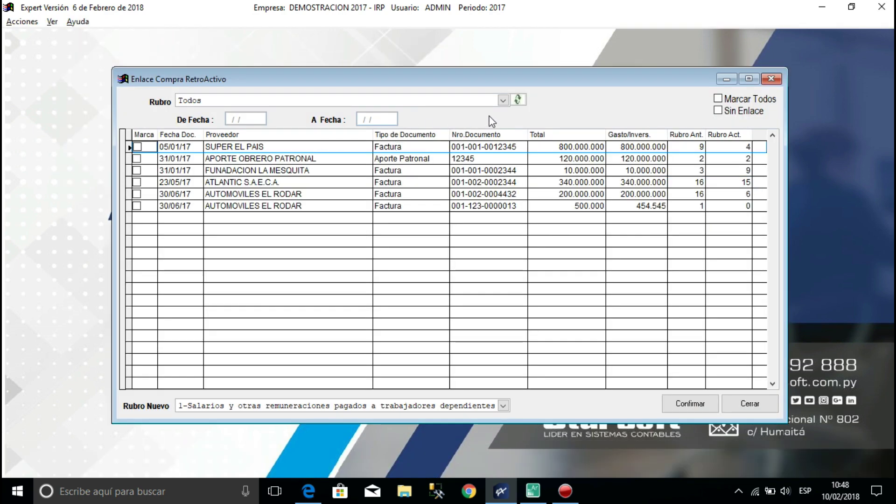
{"action": "left_click", "coordinate": [502, 100]}
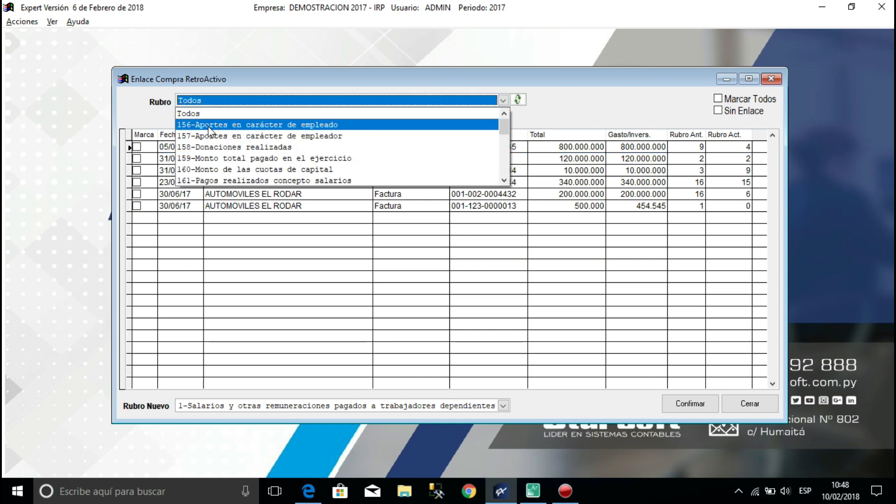
{"action": "left_click", "coordinate": [340, 125]}
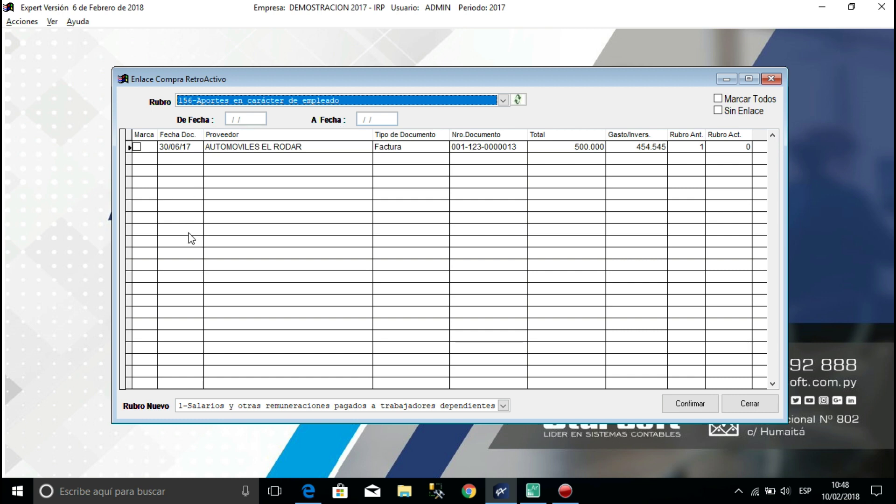
{"action": "left_click", "coordinate": [137, 147]}
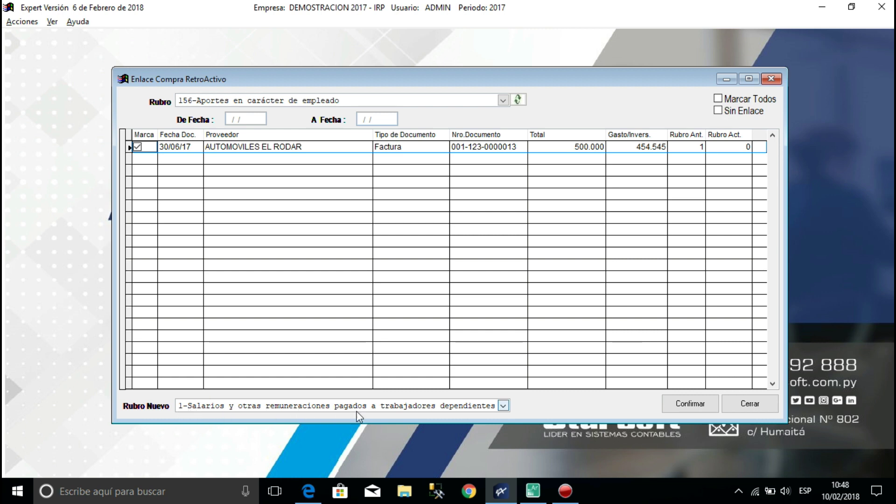
{"action": "left_click", "coordinate": [504, 406]}
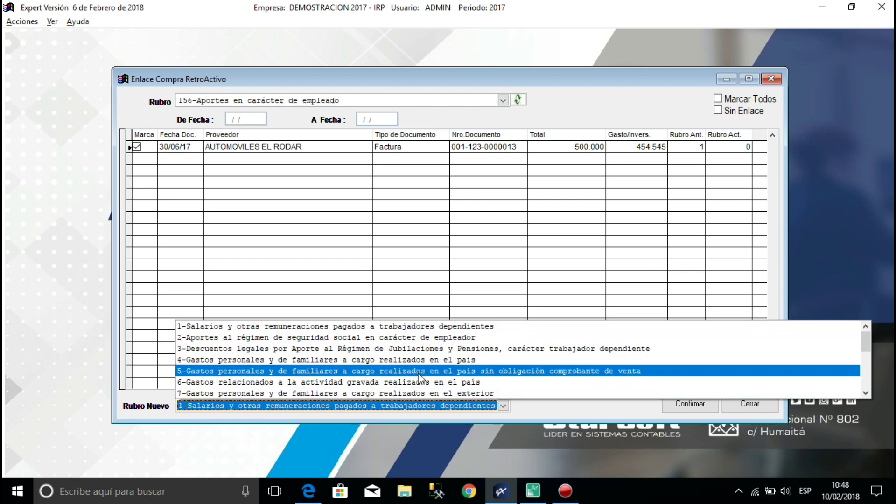
{"action": "left_click", "coordinate": [421, 326]}
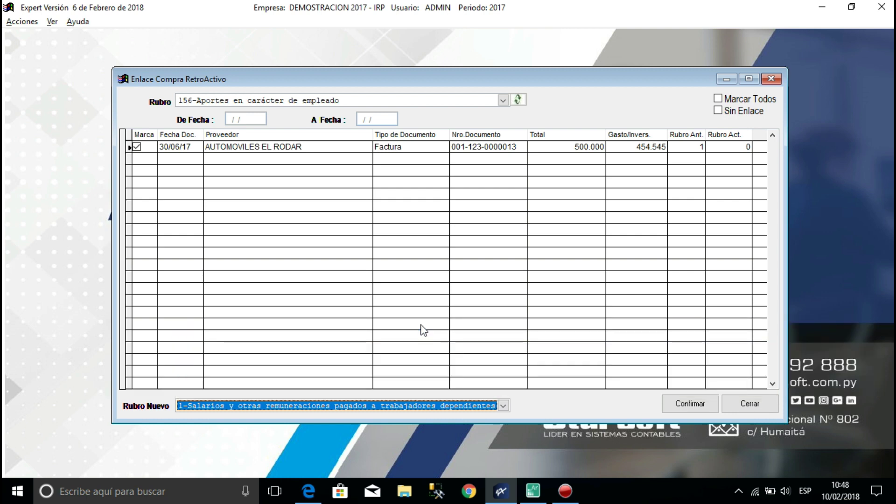
{"action": "left_click", "coordinate": [708, 405]}
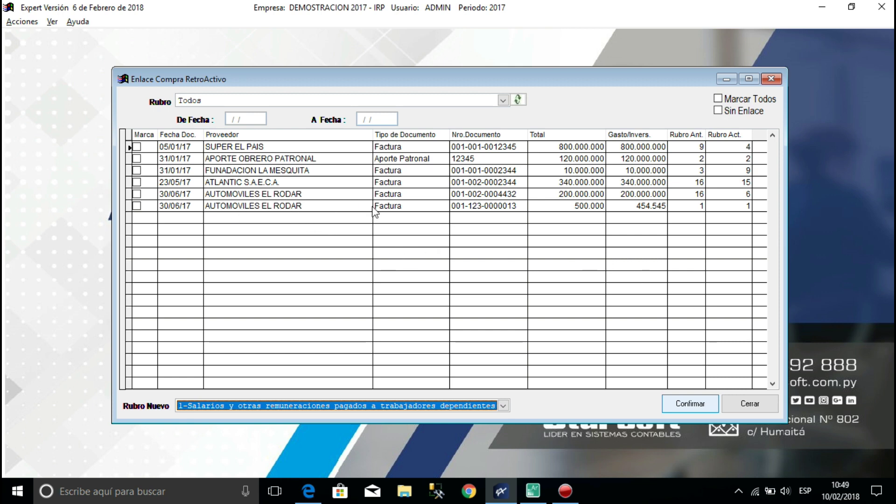
{"action": "key", "text": "Tab"}
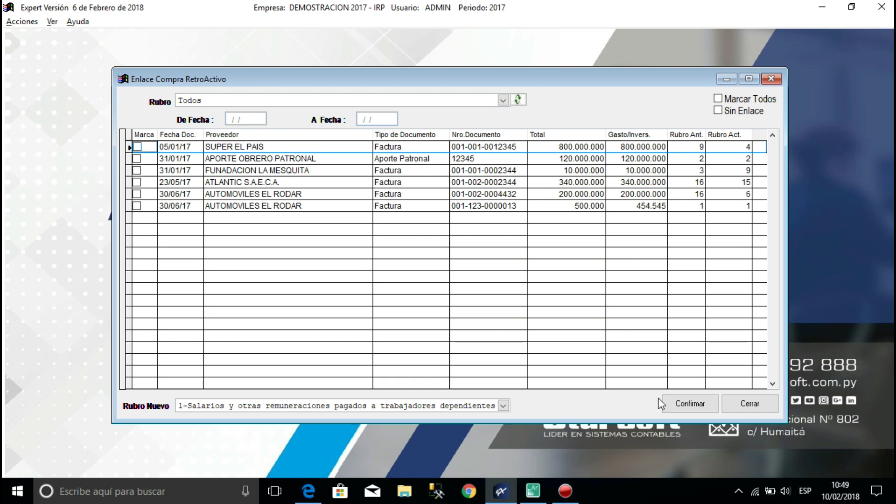
{"action": "left_click", "coordinate": [694, 406]}
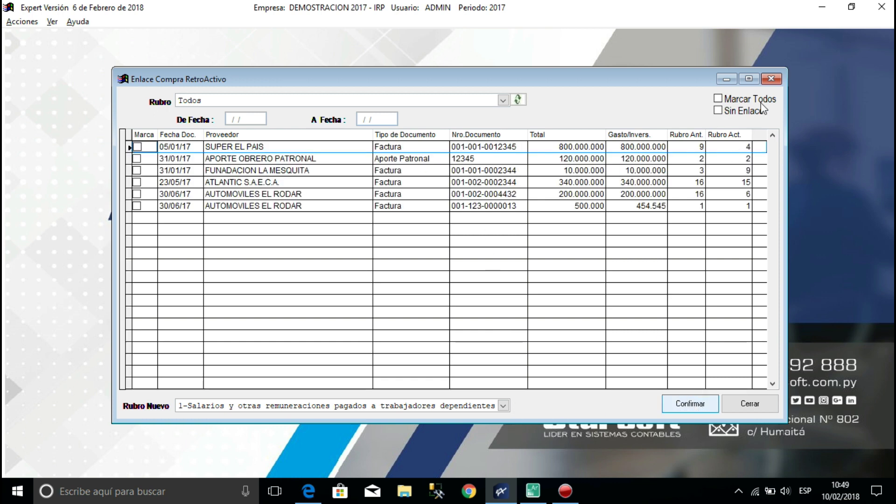
{"action": "left_click", "coordinate": [771, 79]}
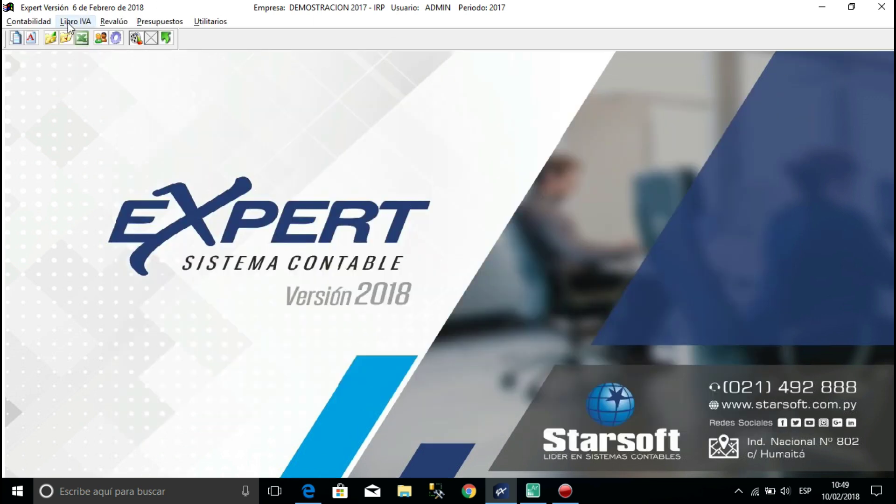
Step: Open the Enlace Venta RetroActivo window under IRP V3 Retroactivo > V3 al V3 Actualizado > Venta
{"action": "left_click", "coordinate": [72, 22]}
{"action": "mouse_move", "coordinate": [95, 73]}
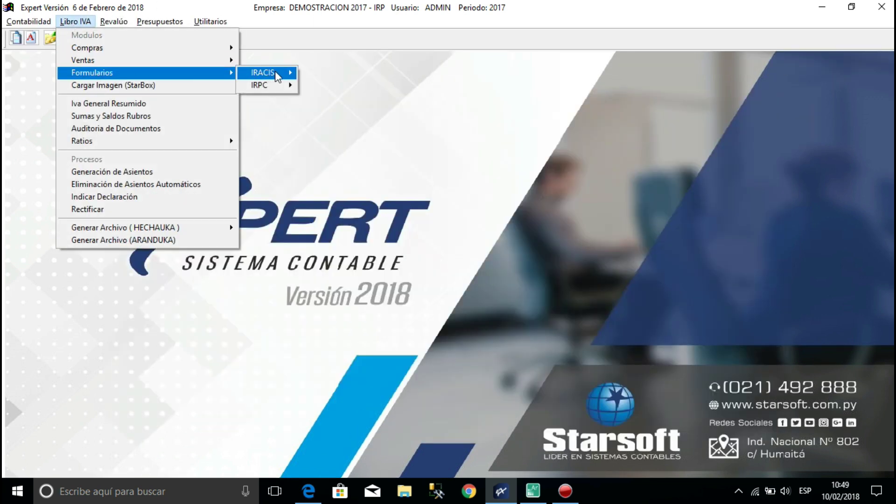
{"action": "mouse_move", "coordinate": [264, 72]}
{"action": "mouse_move", "coordinate": [359, 87]}
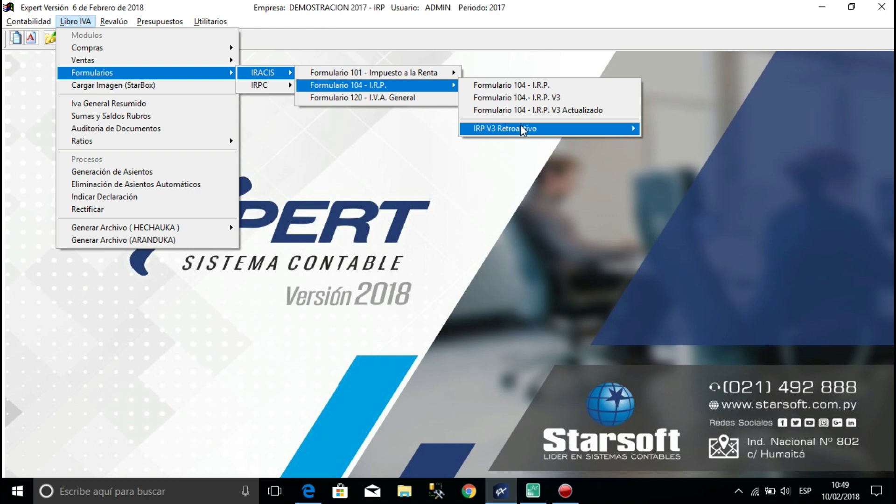
{"action": "mouse_move", "coordinate": [520, 126]}
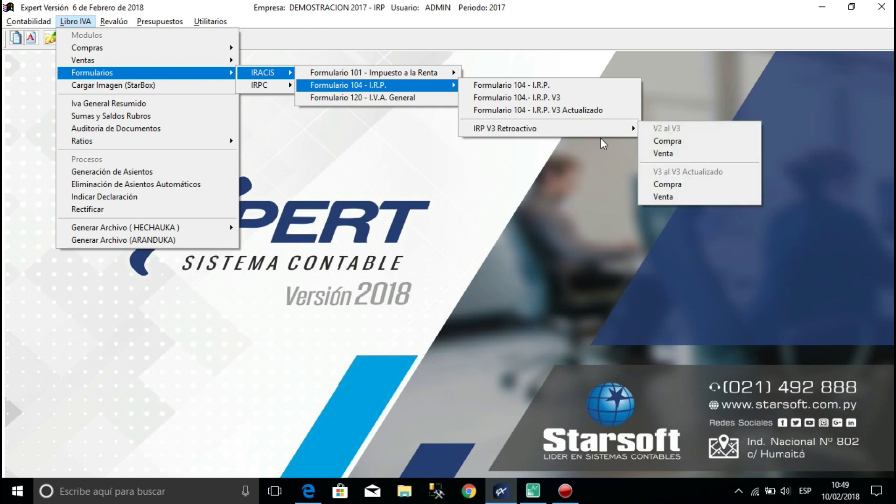
{"action": "left_click", "coordinate": [697, 198]}
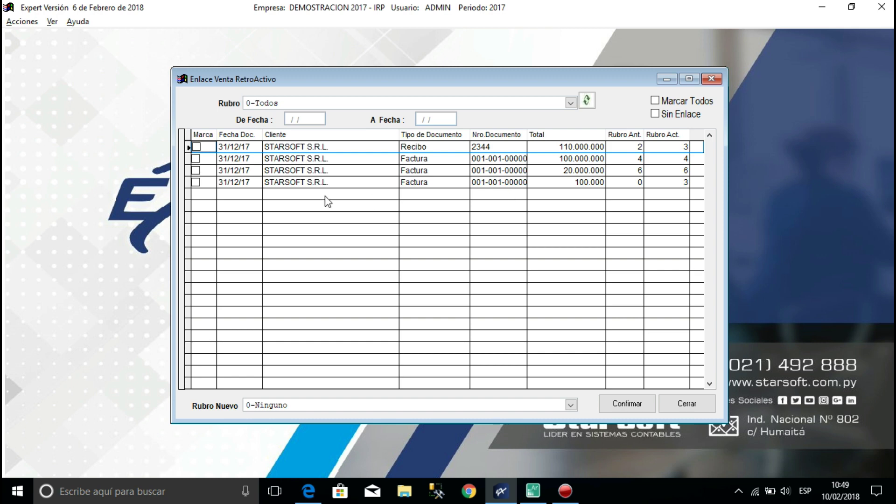
Step: Set the sales rubro filter to 0-Todos so all sales are listed, after briefly trying rubro 3
{"action": "left_click", "coordinate": [197, 147]}
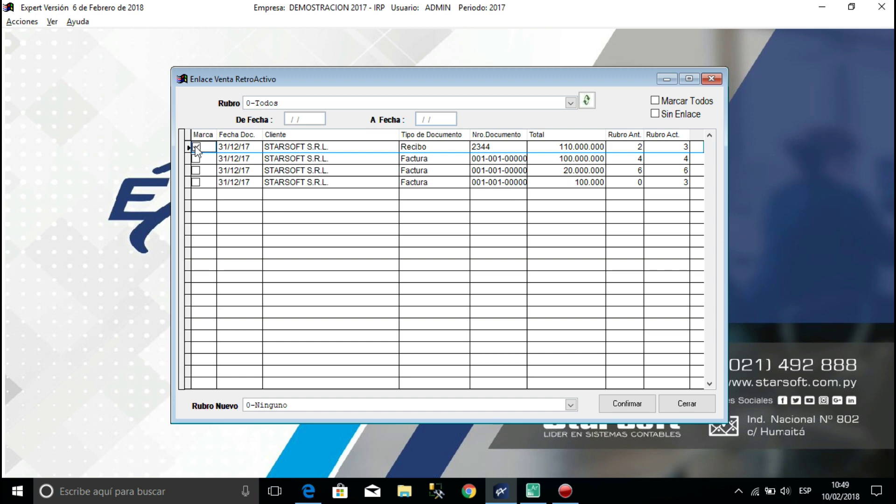
{"action": "left_click", "coordinate": [293, 103]}
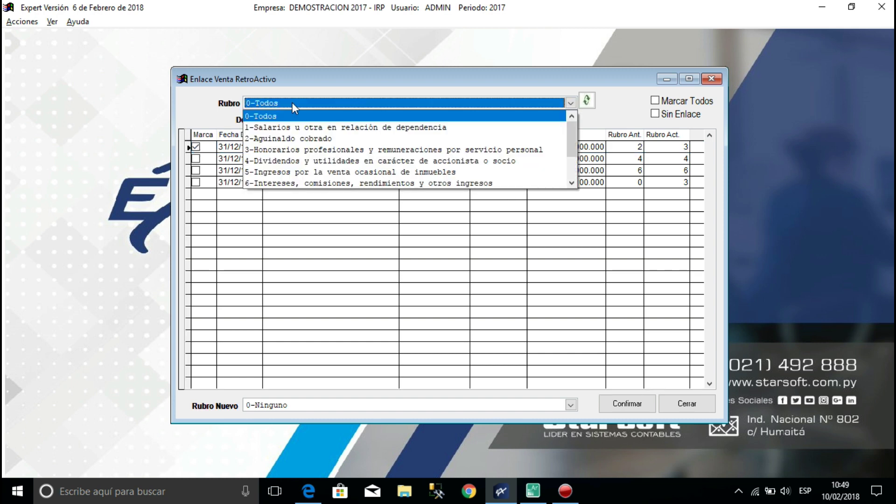
{"action": "left_click", "coordinate": [364, 150]}
{"action": "left_click", "coordinate": [349, 106]}
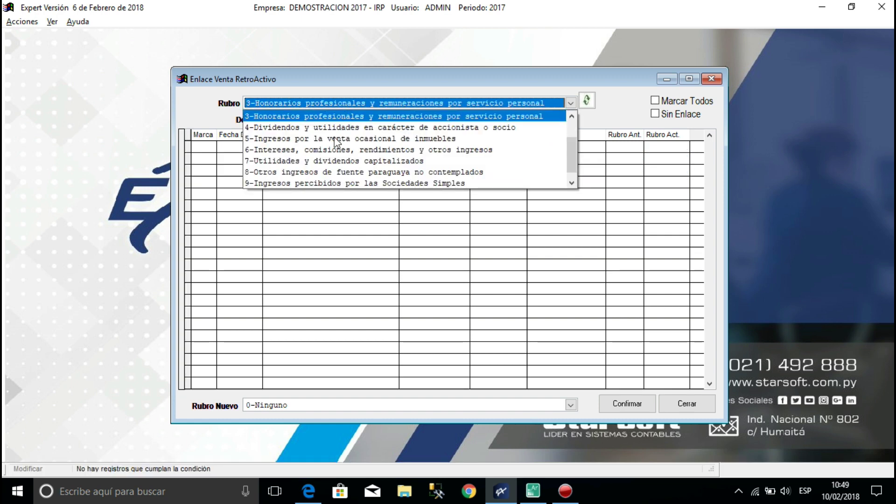
{"action": "scroll", "coordinate": [576, 141], "scroll_direction": "up", "scroll_amount": 1}
{"action": "scroll", "coordinate": [518, 117], "scroll_direction": "down", "scroll_amount": 1}
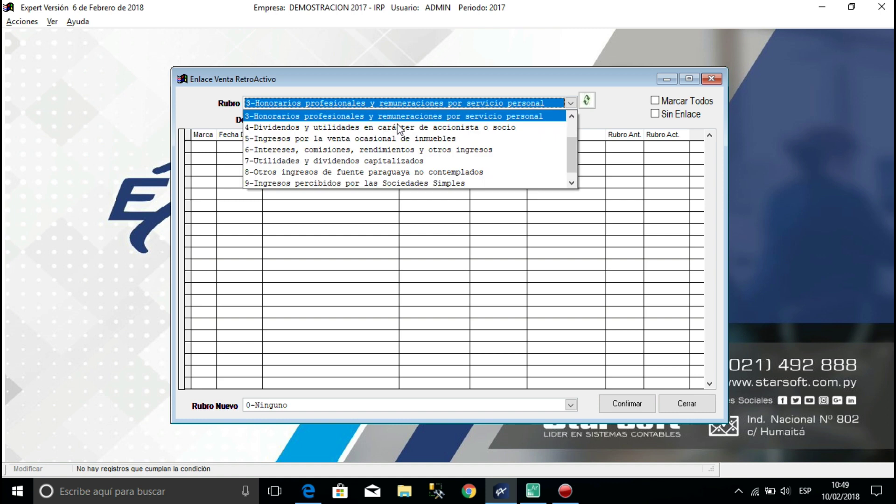
{"action": "scroll", "coordinate": [570, 122], "scroll_direction": "up", "scroll_amount": 2}
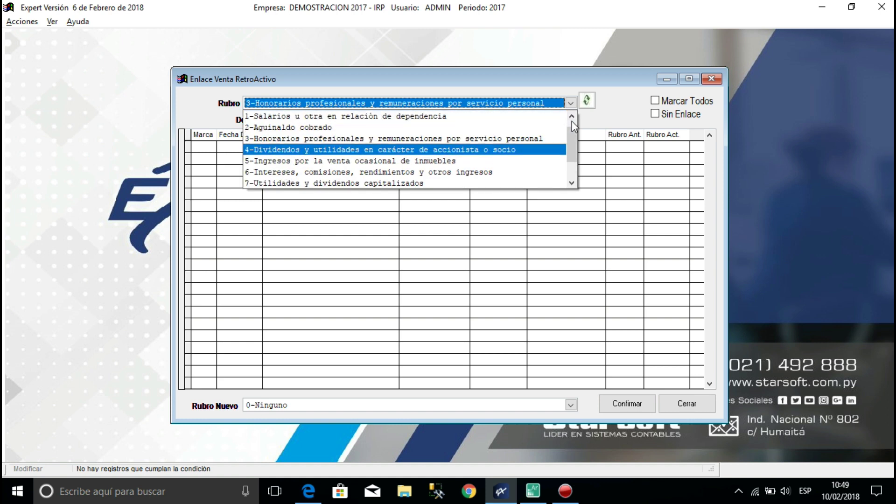
{"action": "left_click", "coordinate": [572, 114]}
{"action": "left_click", "coordinate": [488, 116]}
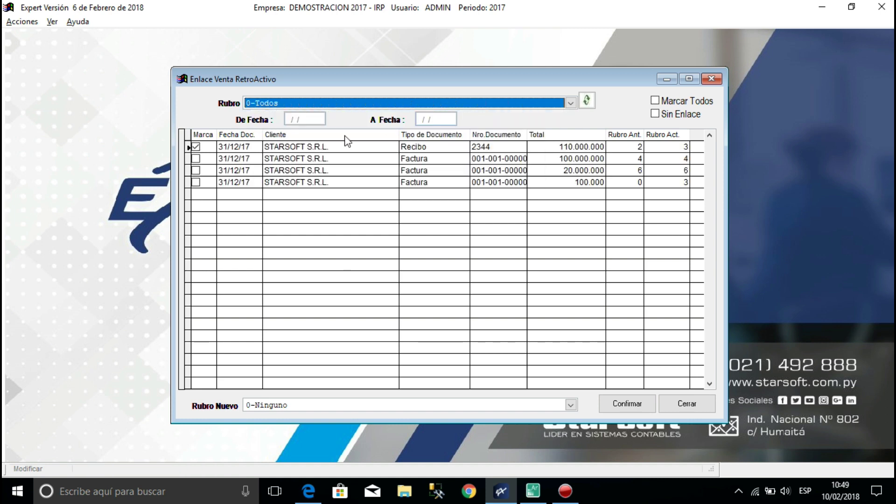
Step: Mark all four sales, relink them to Rubro Nuevo 1-Honorarios Profesionales, confirm, and close
{"action": "left_click", "coordinate": [196, 146]}
{"action": "left_click", "coordinate": [197, 158]}
{"action": "left_click", "coordinate": [197, 170]}
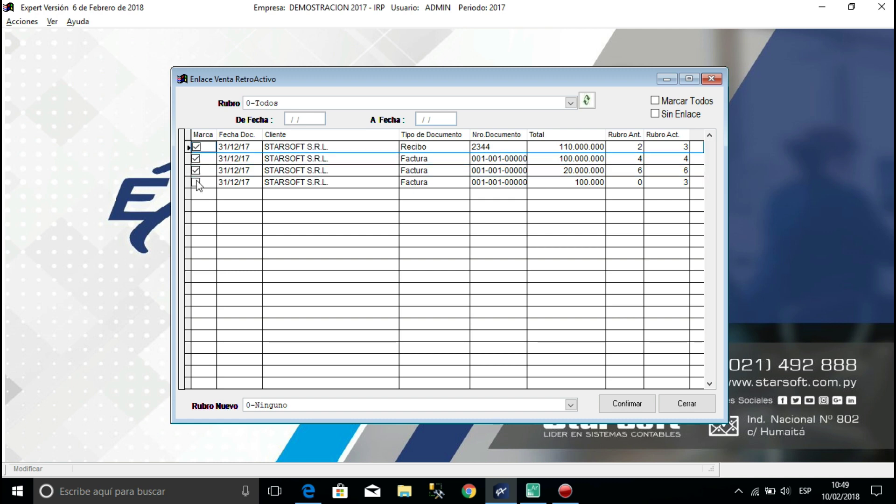
{"action": "left_click", "coordinate": [197, 182]}
{"action": "left_click", "coordinate": [262, 406]}
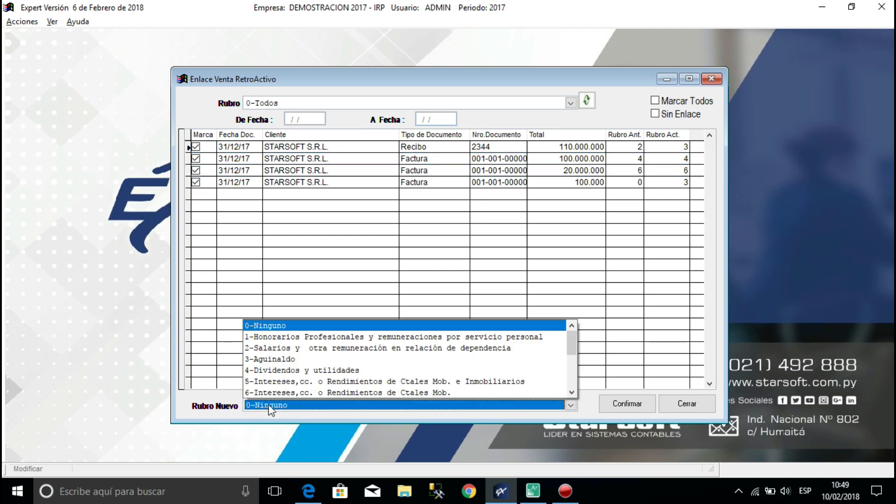
{"action": "left_click", "coordinate": [384, 337]}
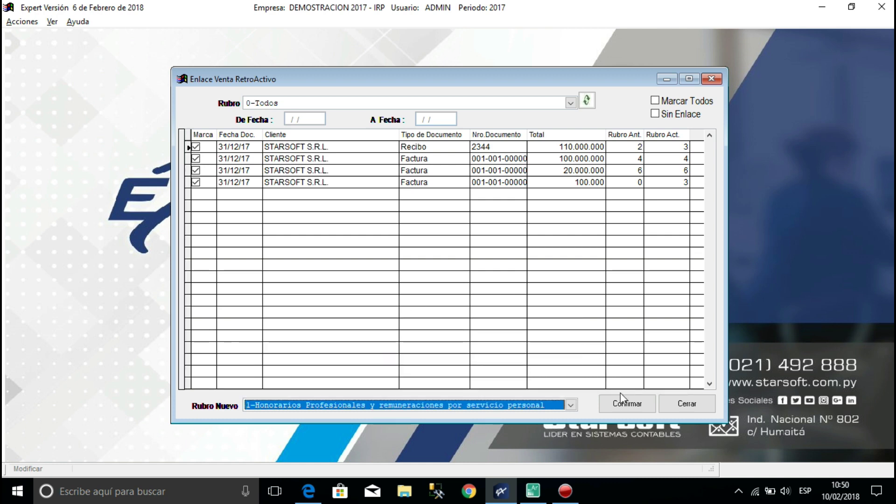
{"action": "left_click", "coordinate": [631, 406]}
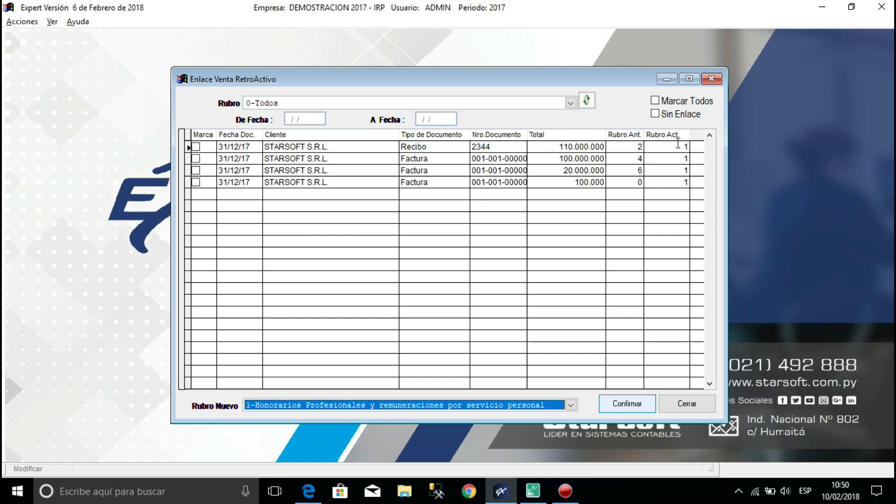
{"action": "left_click", "coordinate": [680, 403]}
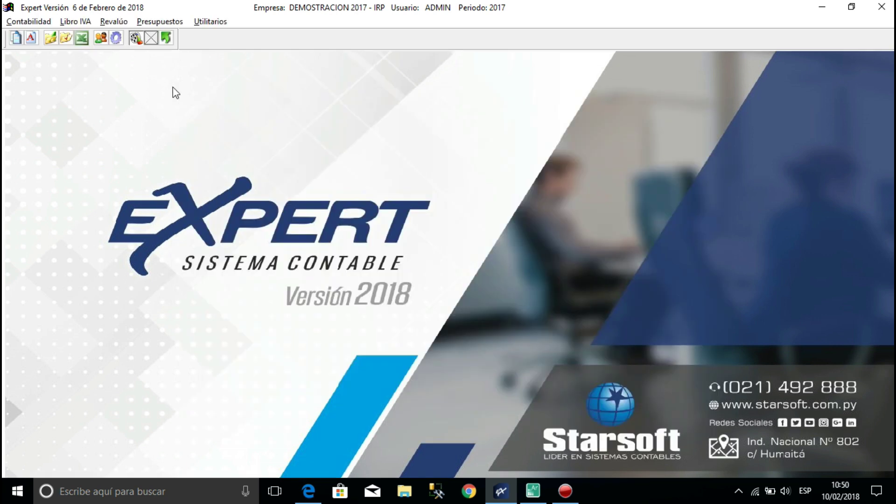
Step: Open Formulario 104 - I.R.P. V3 Actualizado from Libro IVA > Formularios > IRACIS
{"action": "left_click", "coordinate": [80, 21]}
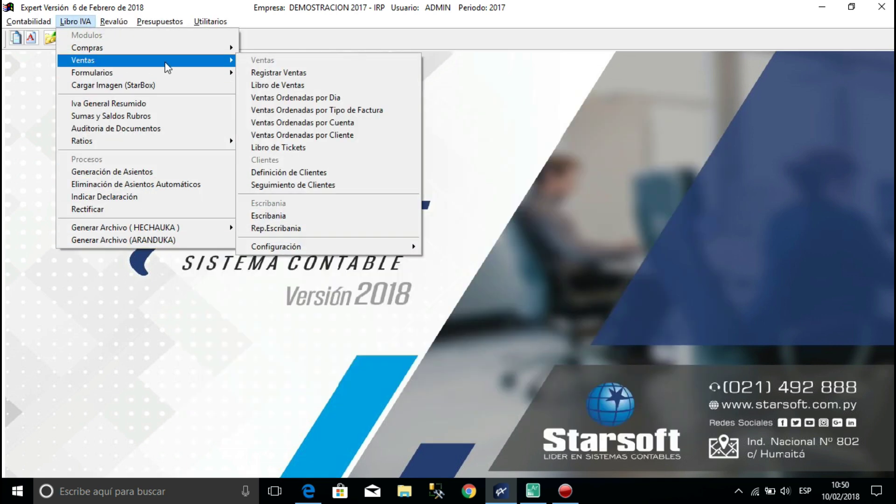
{"action": "mouse_move", "coordinate": [172, 72]}
{"action": "mouse_move", "coordinate": [271, 73]}
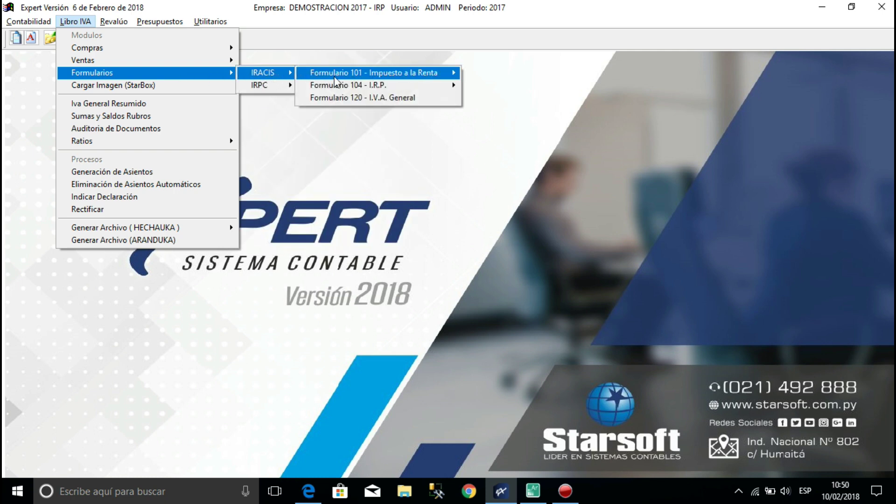
{"action": "mouse_move", "coordinate": [346, 84]}
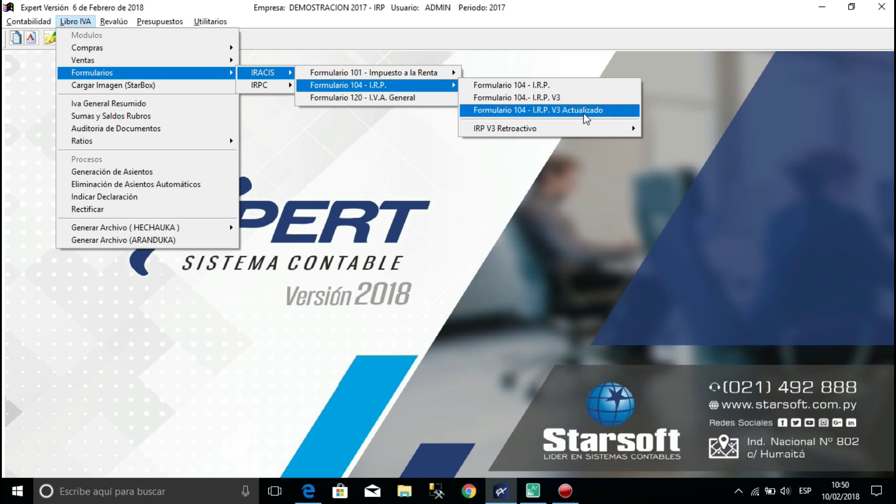
{"action": "left_click", "coordinate": [583, 111]}
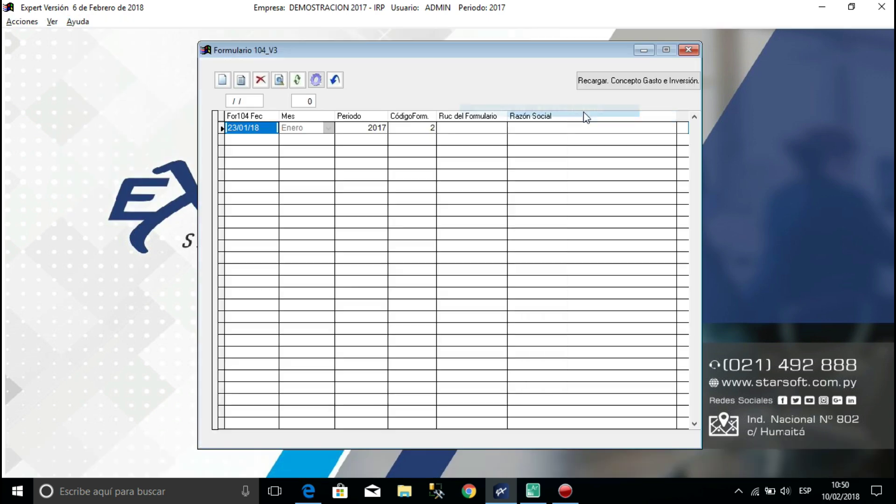
Step: Open the 2017 declaration for editing, keep Persona Fisica, and check income fields 12 and 14
{"action": "left_click", "coordinate": [260, 81]}
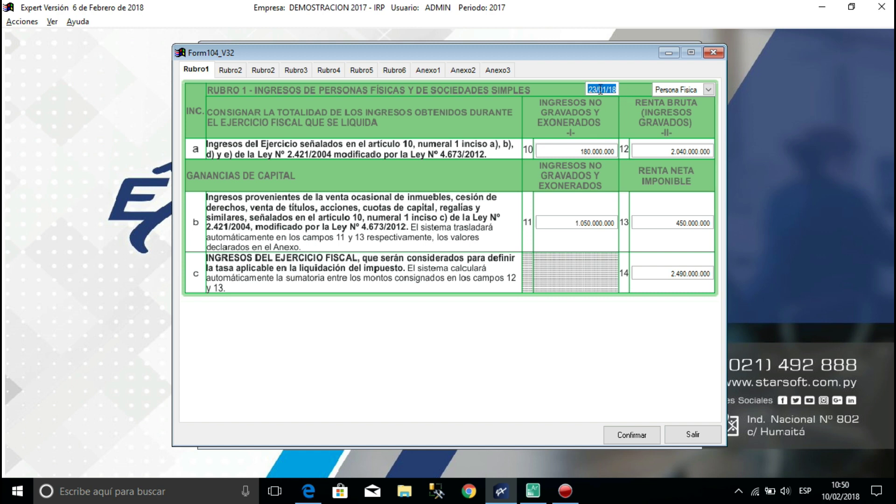
{"action": "left_click", "coordinate": [709, 90]}
{"action": "left_click", "coordinate": [683, 100]}
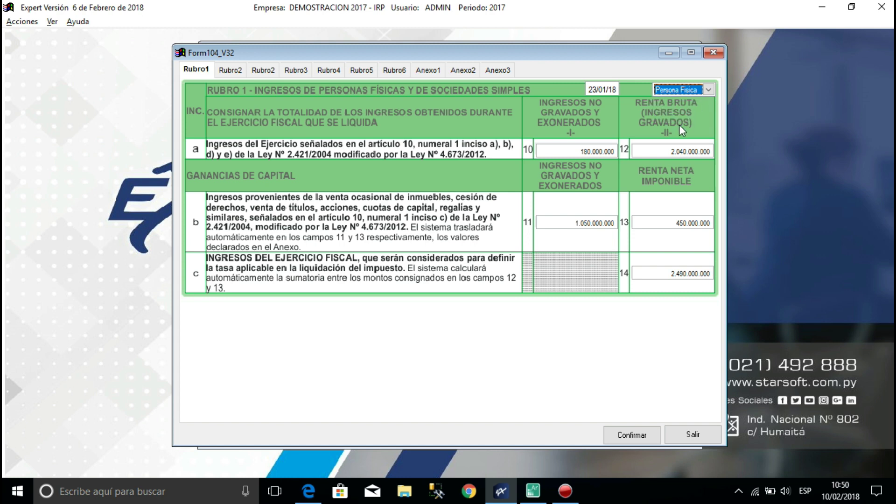
{"action": "left_click", "coordinate": [663, 151]}
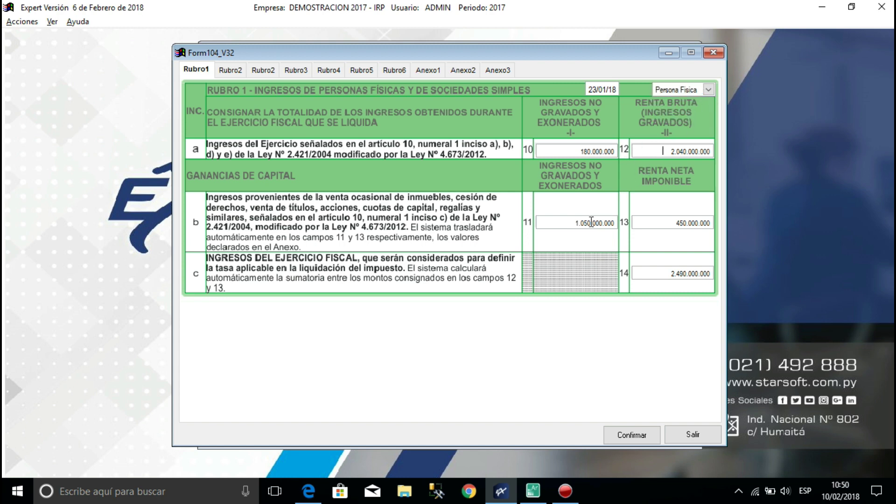
{"action": "left_click", "coordinate": [668, 274]}
Step: Browse the Rubro2, Rubro3 and Rubro4 sections, then return to Rubro1 and check field 13
{"action": "left_click", "coordinate": [232, 72]}
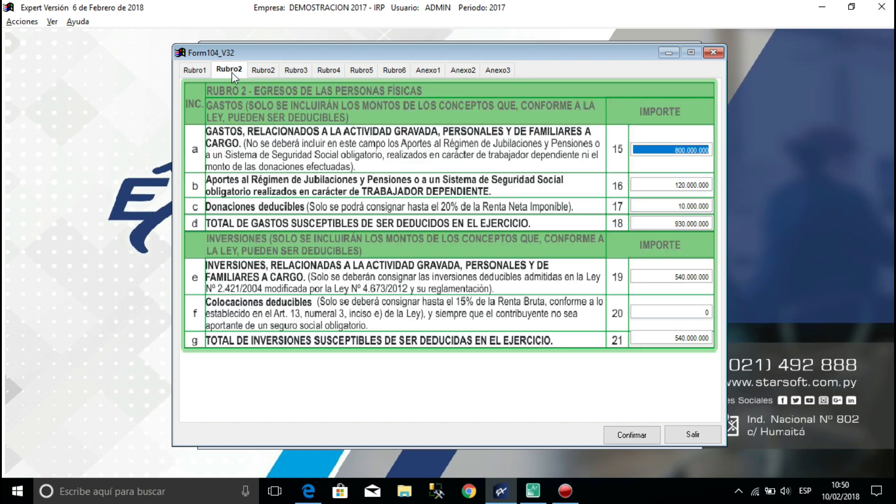
{"action": "left_click", "coordinate": [263, 71]}
{"action": "left_click", "coordinate": [294, 70]}
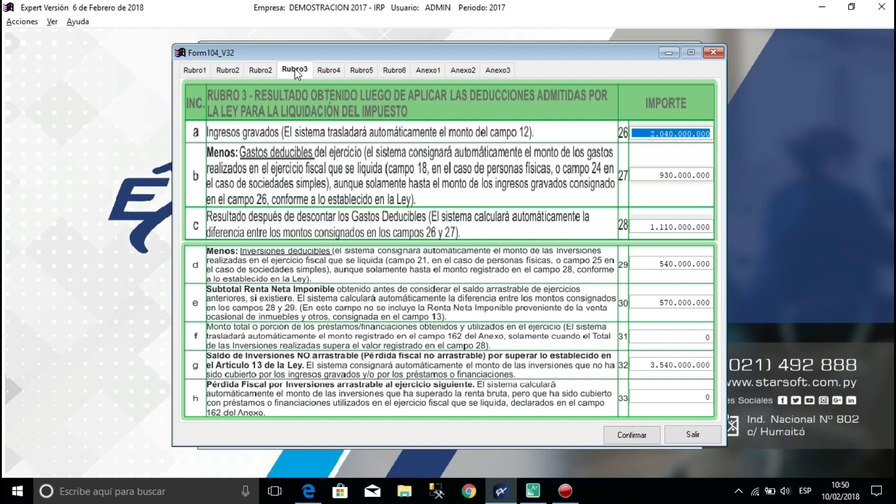
{"action": "left_click", "coordinate": [329, 71]}
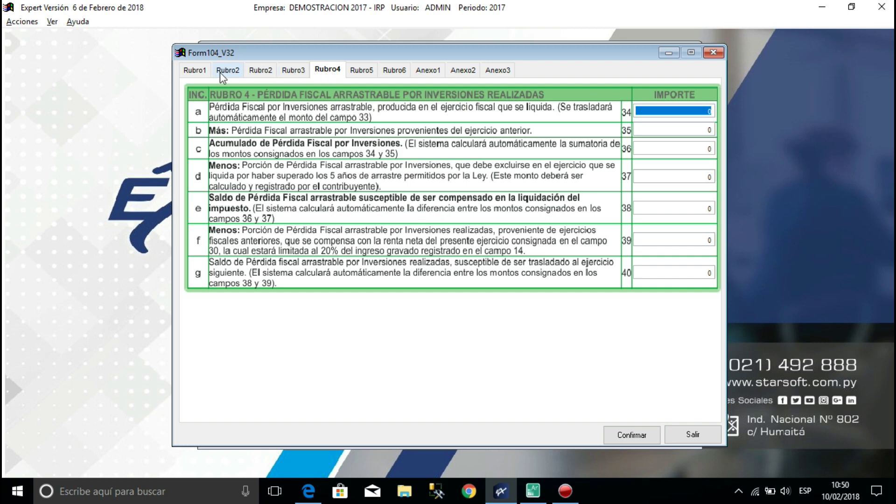
{"action": "left_click", "coordinate": [202, 72]}
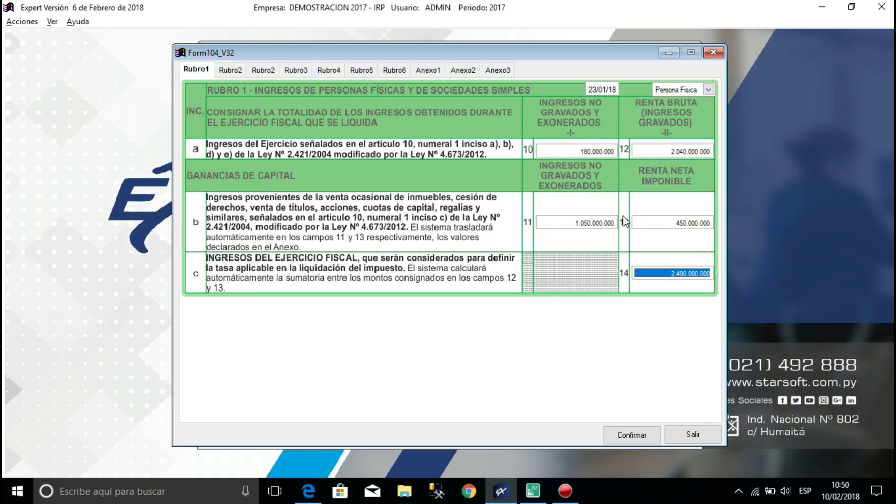
{"action": "left_click", "coordinate": [665, 222]}
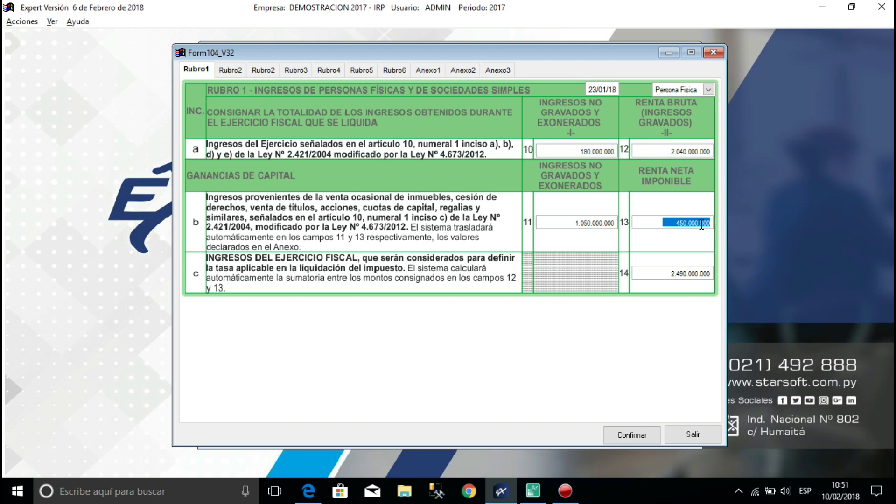
Step: Review the Anexo1, Anexo2 and Anexo3 tables, confirm the declaration, and close Formulario 104_V3
{"action": "left_click", "coordinate": [428, 71]}
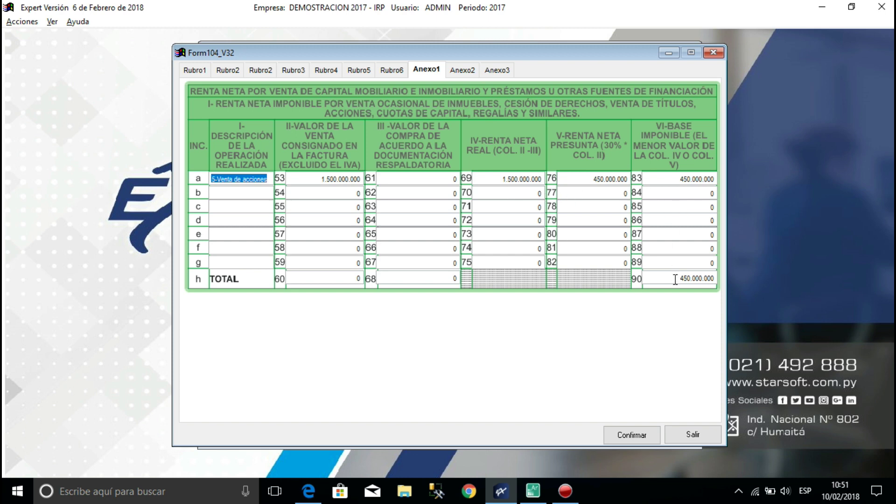
{"action": "left_click", "coordinate": [458, 71]}
{"action": "left_click", "coordinate": [504, 71]}
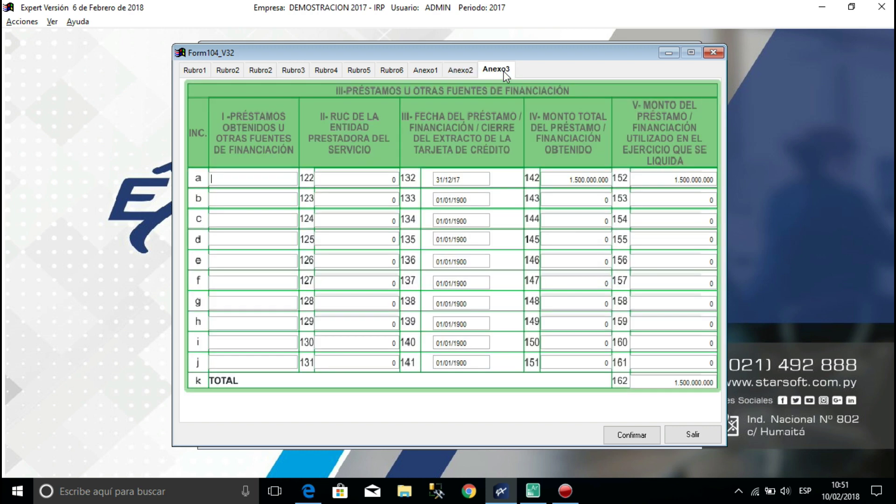
{"action": "left_click", "coordinate": [199, 69]}
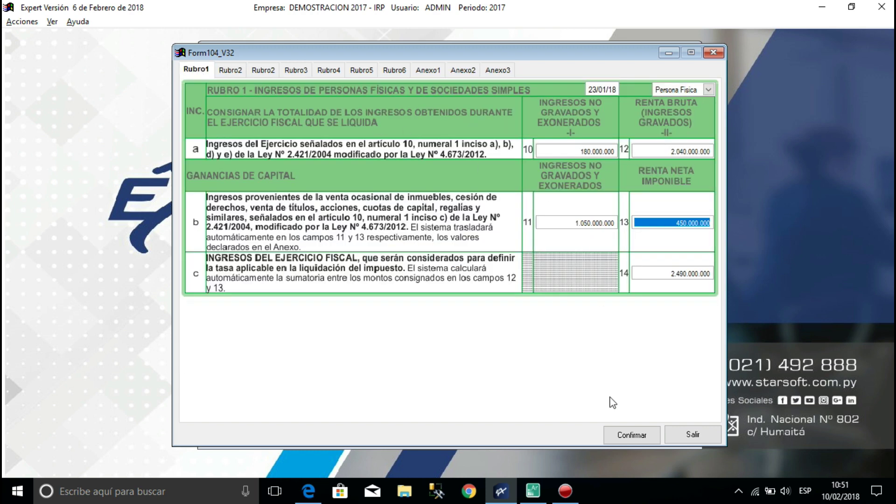
{"action": "left_click", "coordinate": [632, 435]}
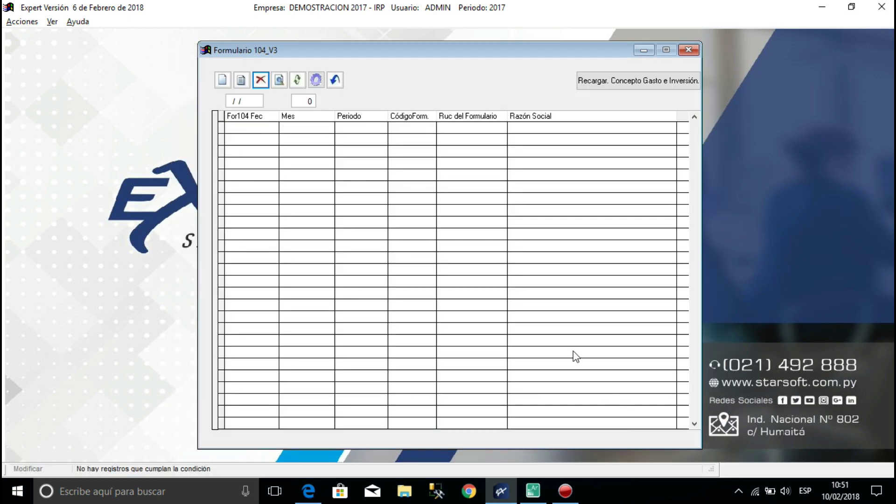
{"action": "left_click", "coordinate": [336, 80]}
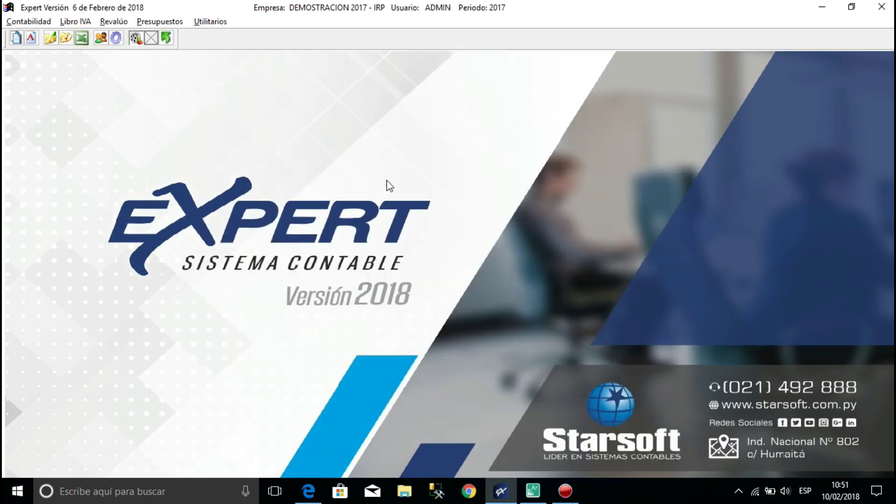